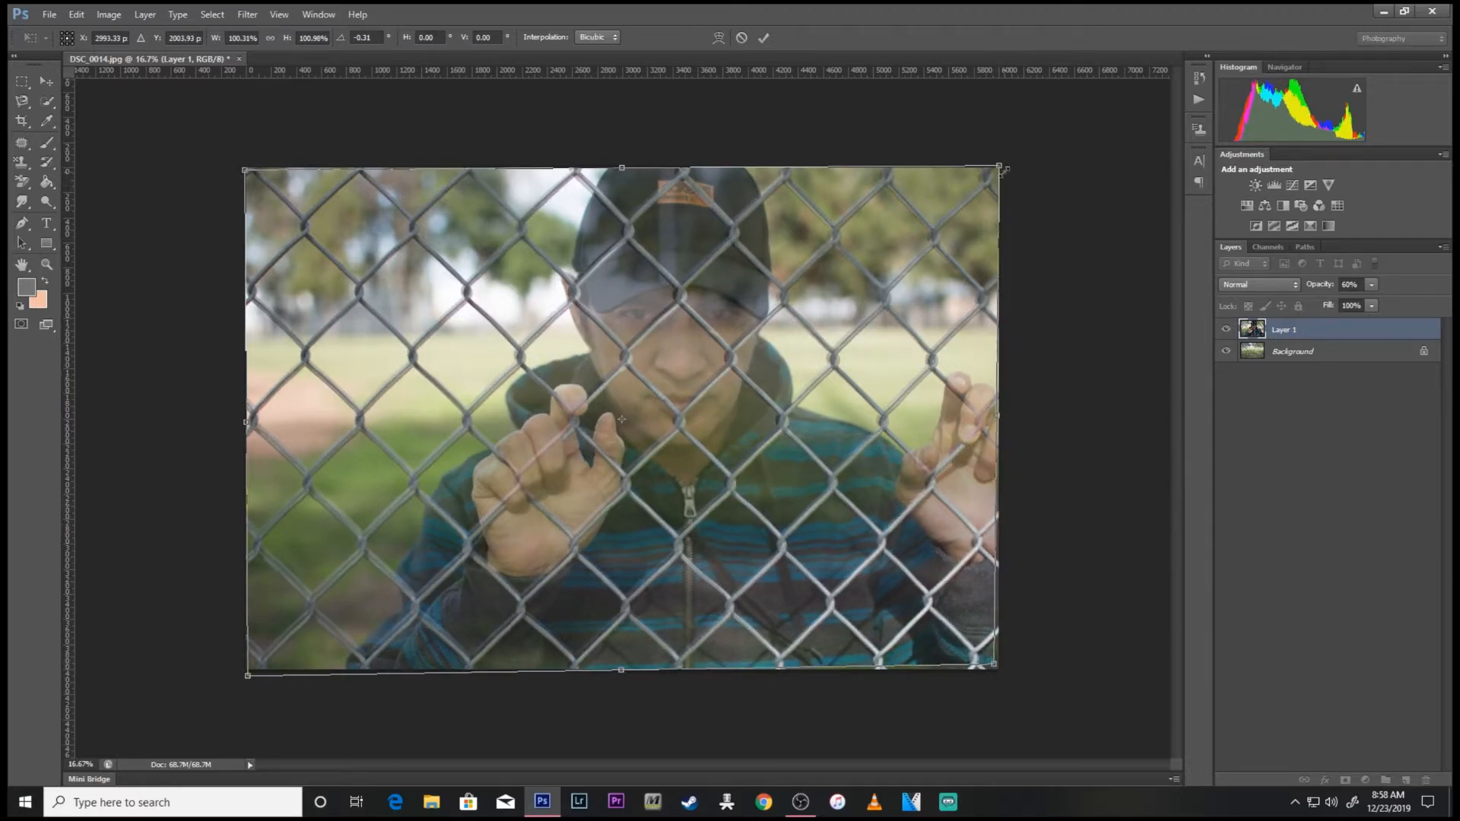
Adjust the corners of Layer 1 so its fence lines up with the background photo's fence, and apply the transform
left_click_drag(1000, 167, 994, 165)
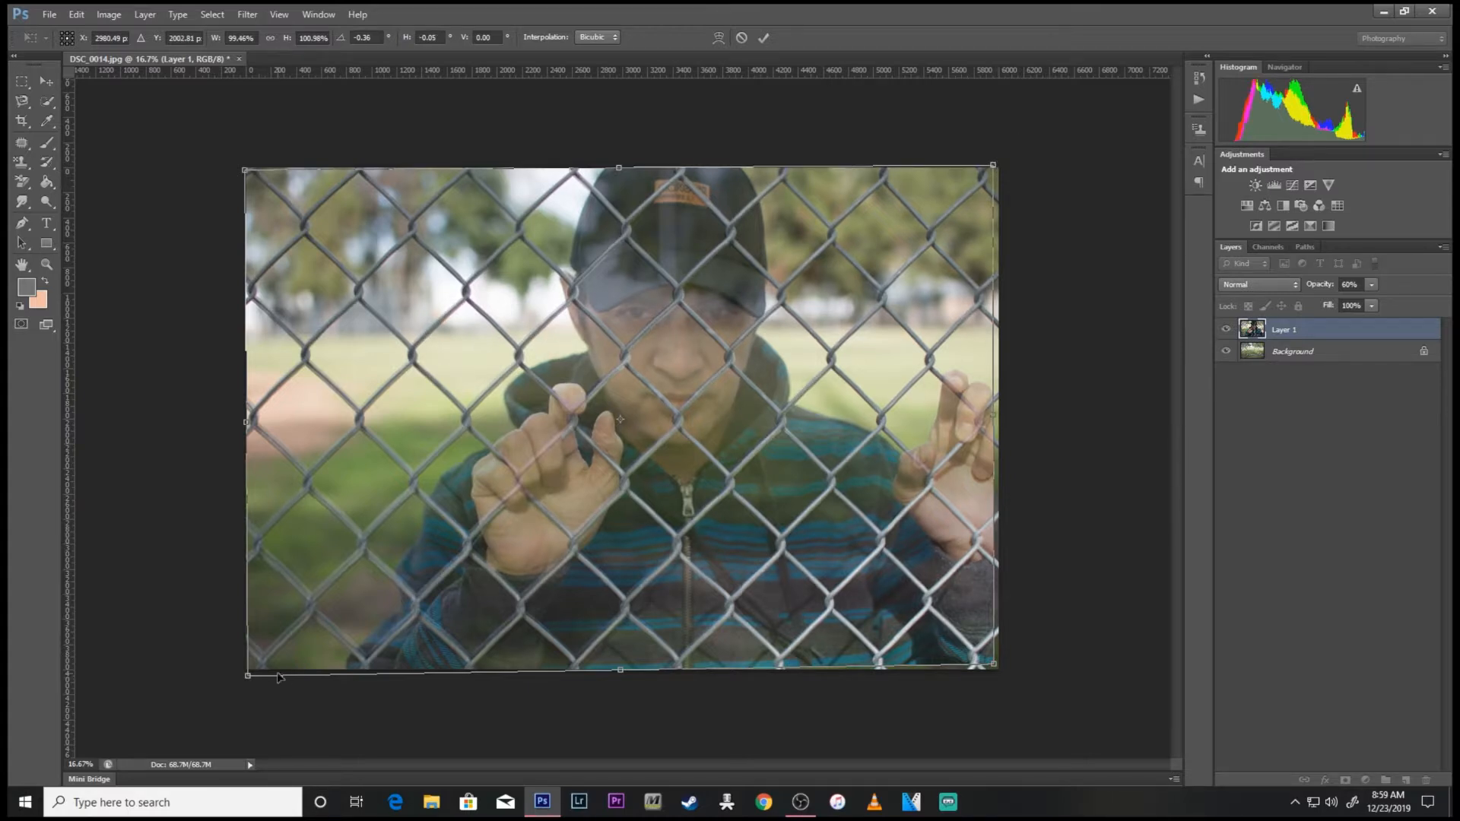
left_click_drag(248, 677, 250, 668)
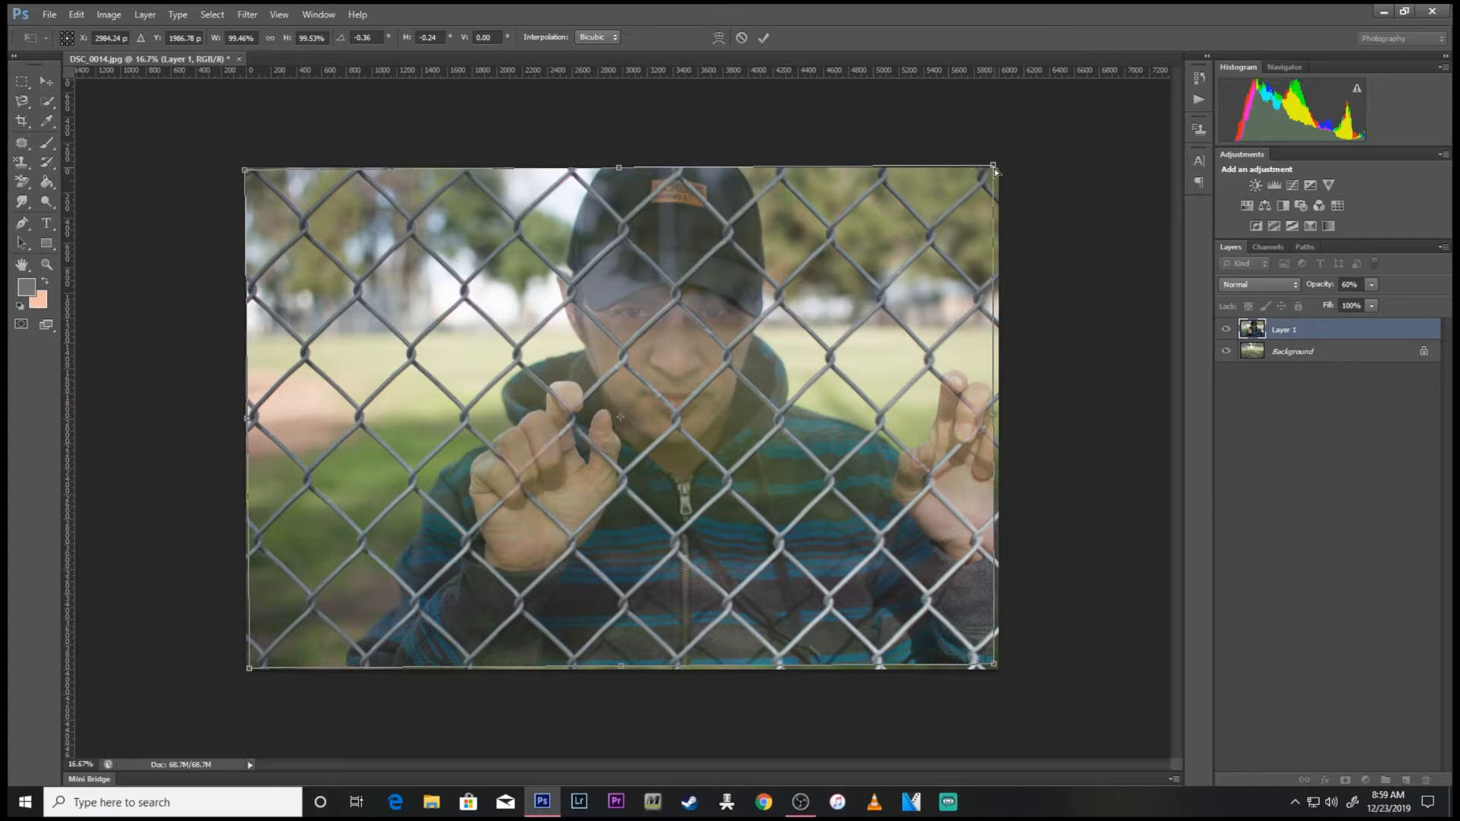
left_click_drag(993, 169, 999, 167)
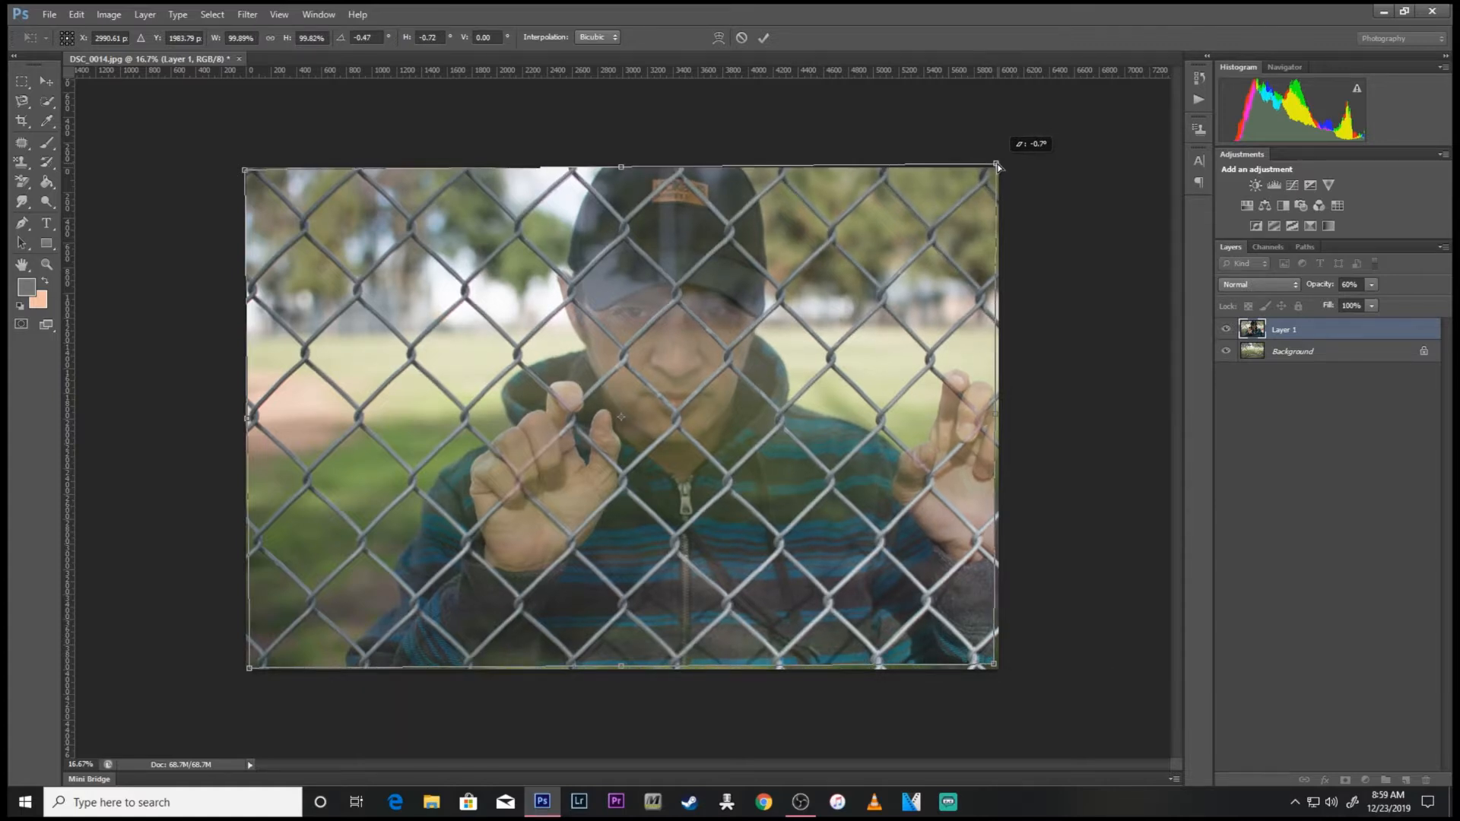
left_click_drag(999, 166, 997, 163)
key("Return")
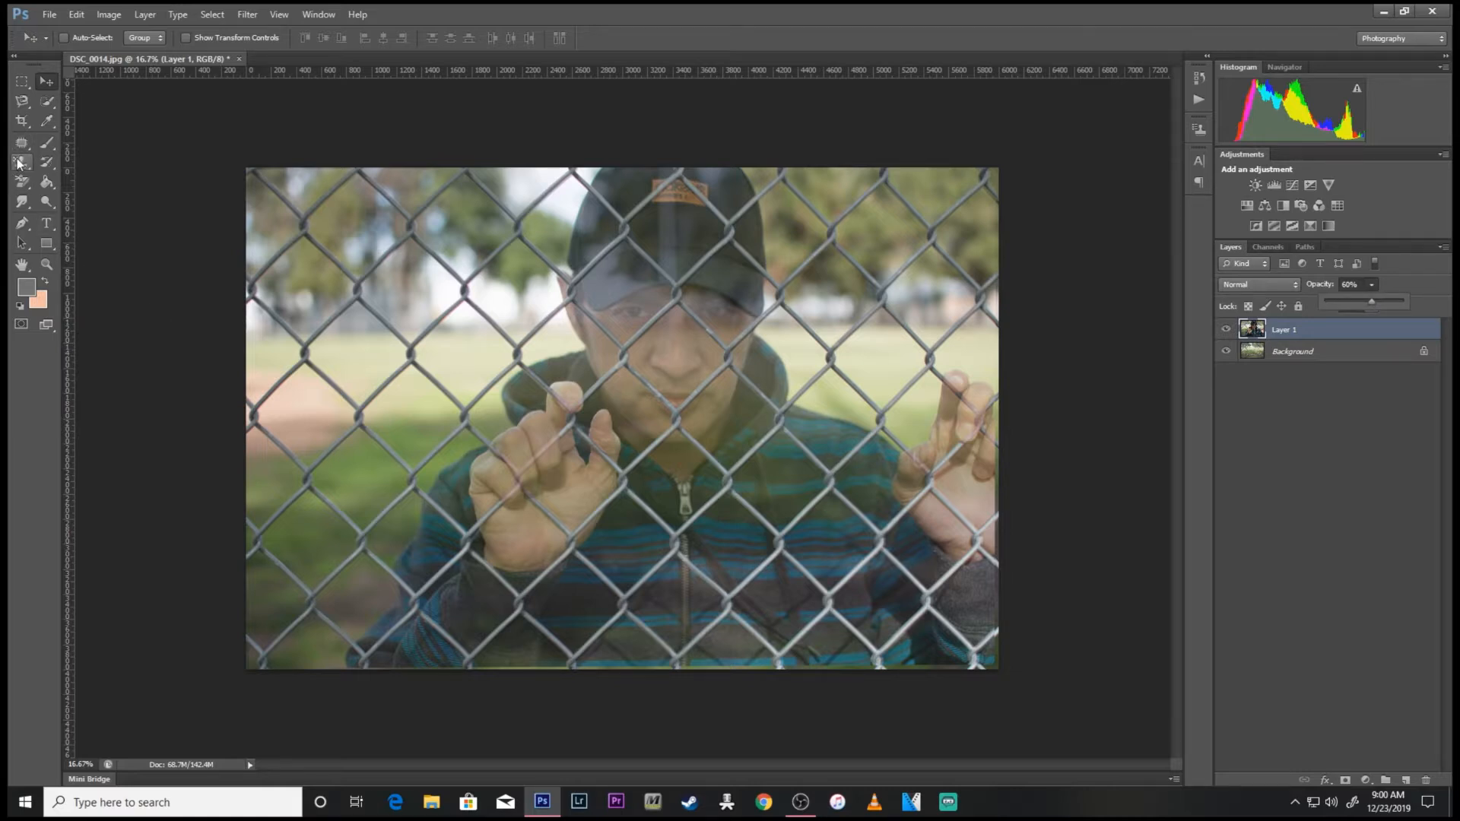
Crop the image slightly on all sides to trim the misaligned edges of the two photos
left_click(22, 120)
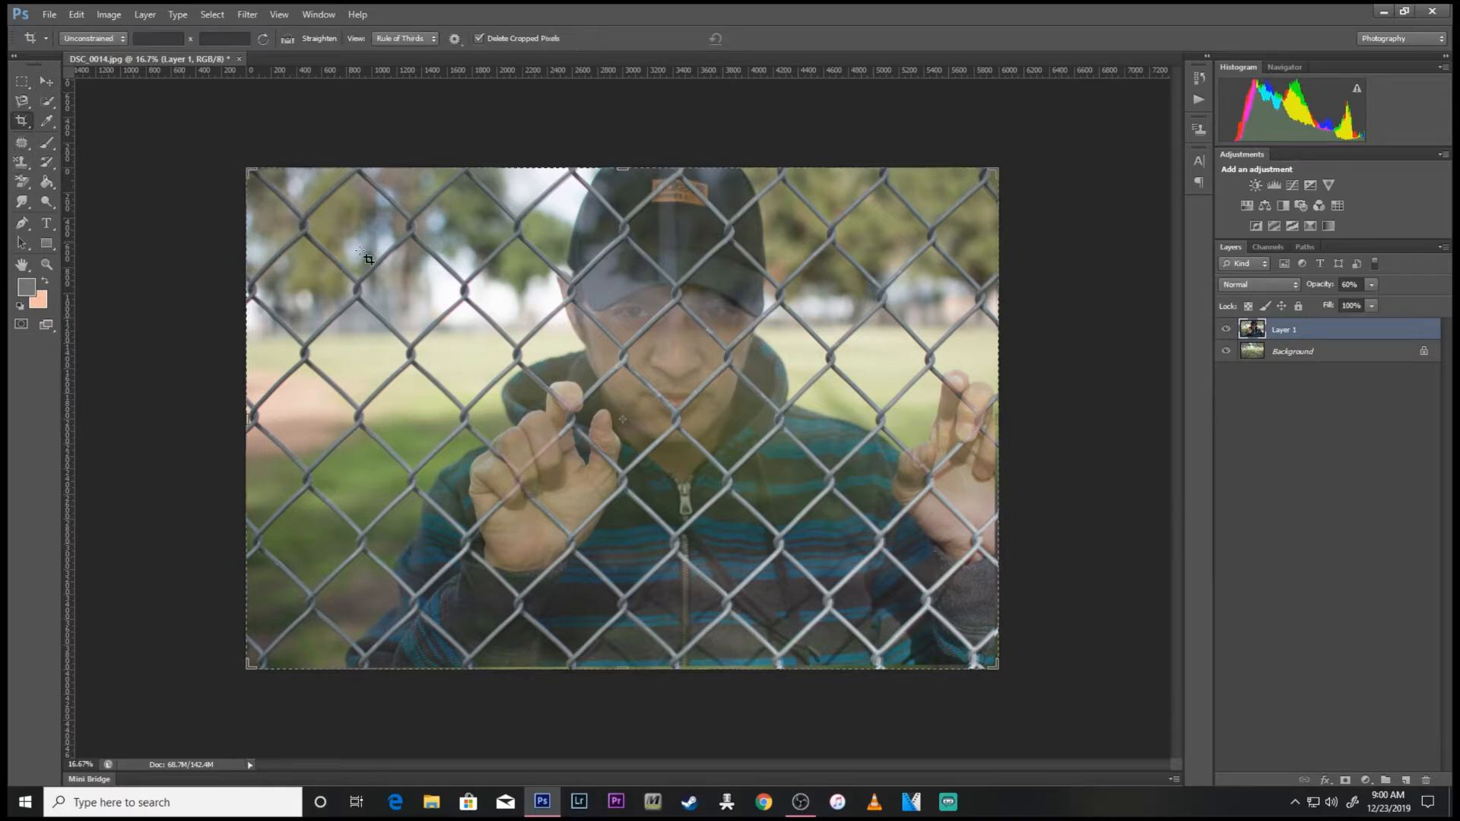
left_click_drag(251, 663, 292, 636)
left_click_drag(992, 416, 987, 416)
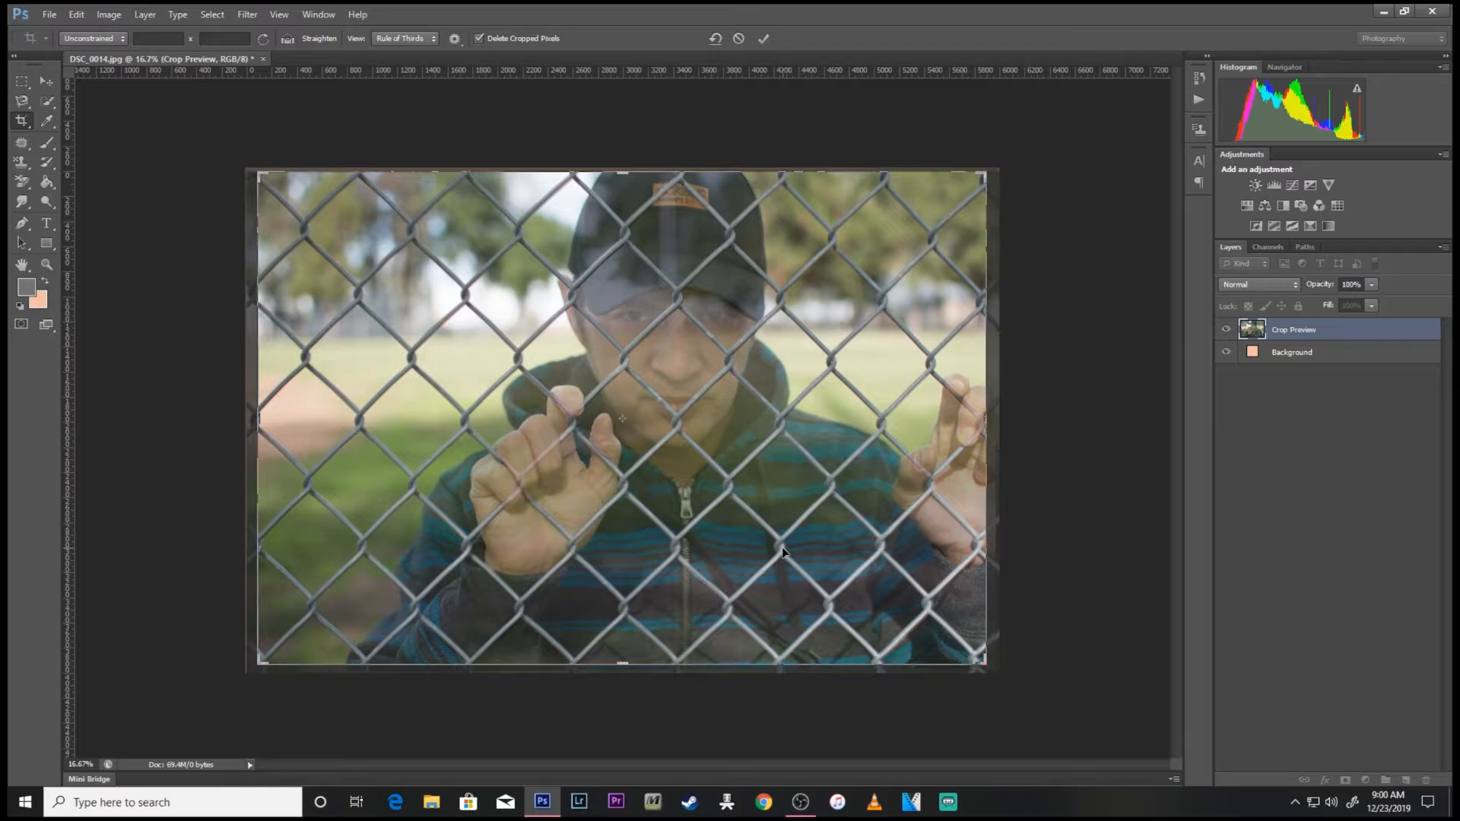
key("Return")
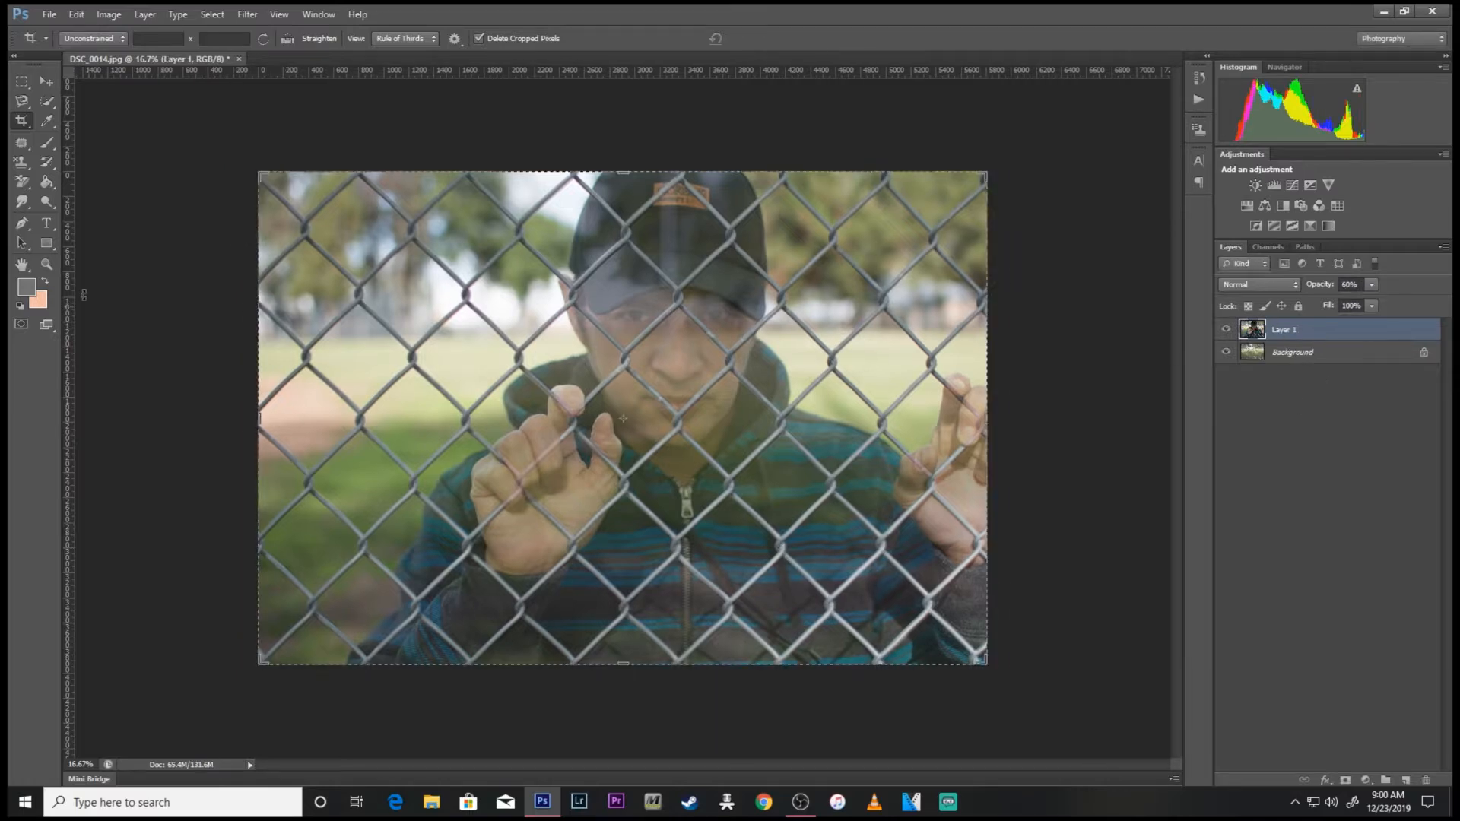
Set the Background Eraser's brush size to 126 px and try it on the palm of the hand beside the fence wire
left_click(25, 184)
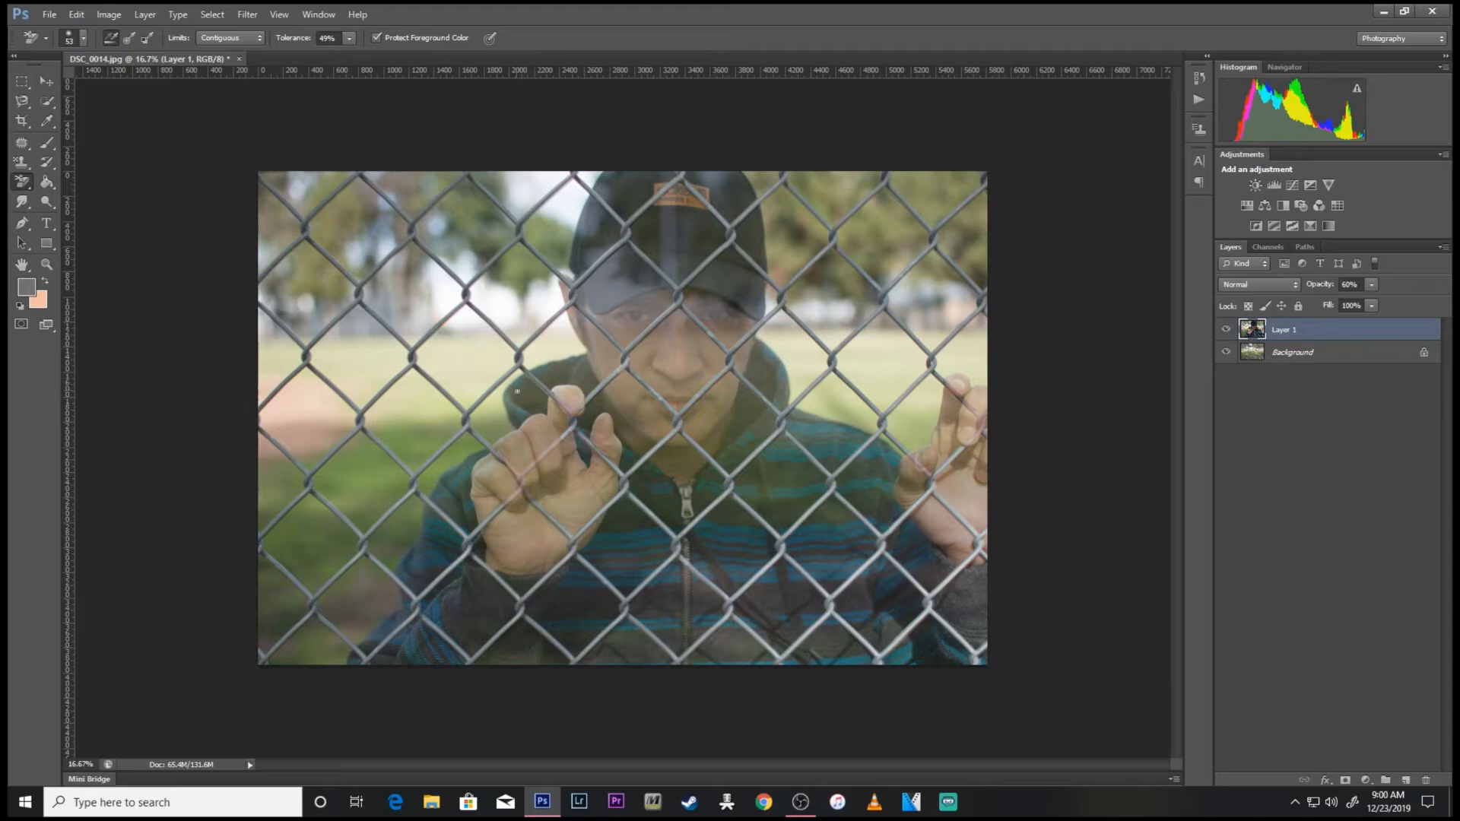
right_click(535, 426)
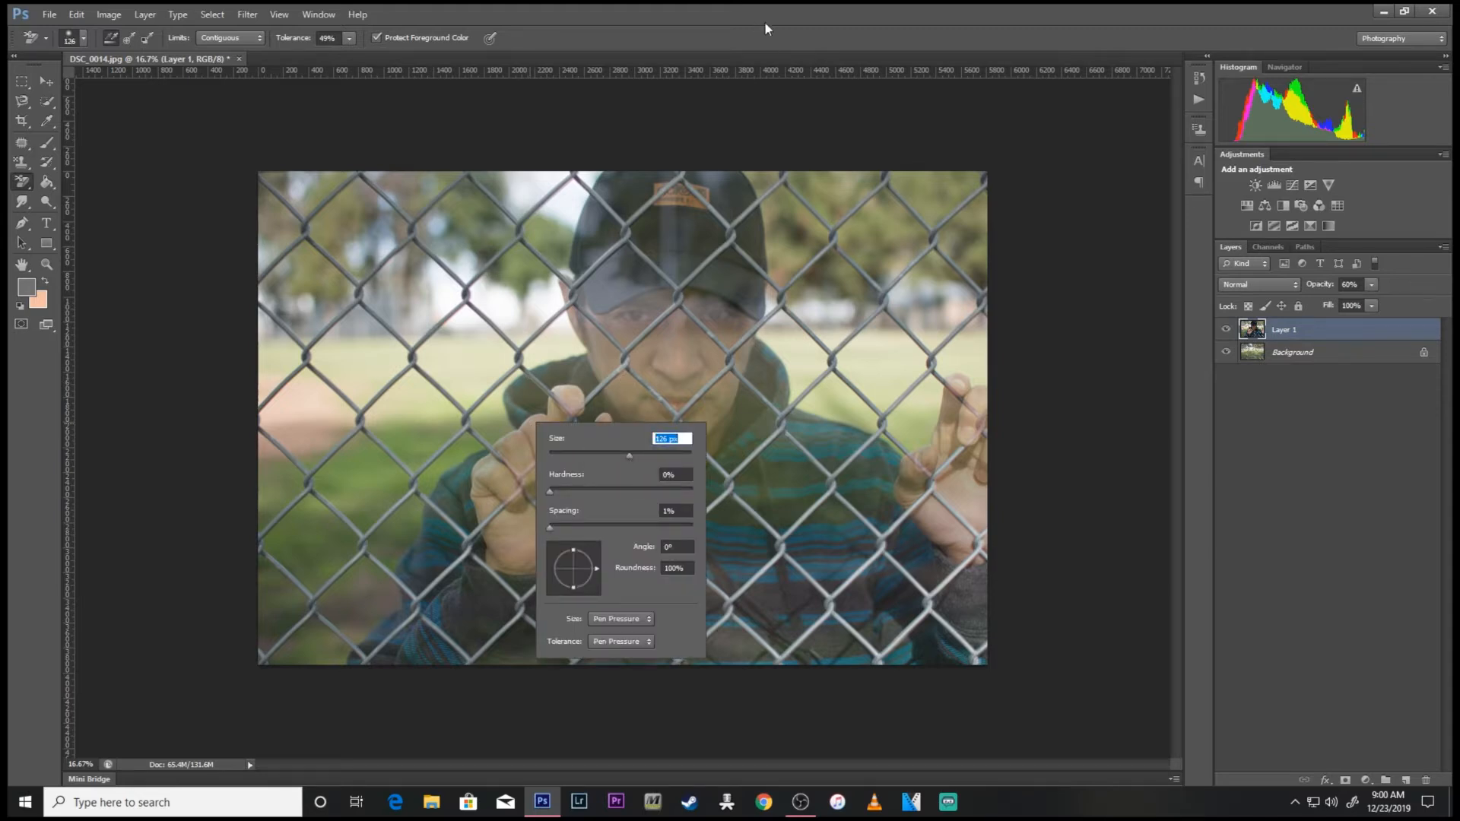
key("Return")
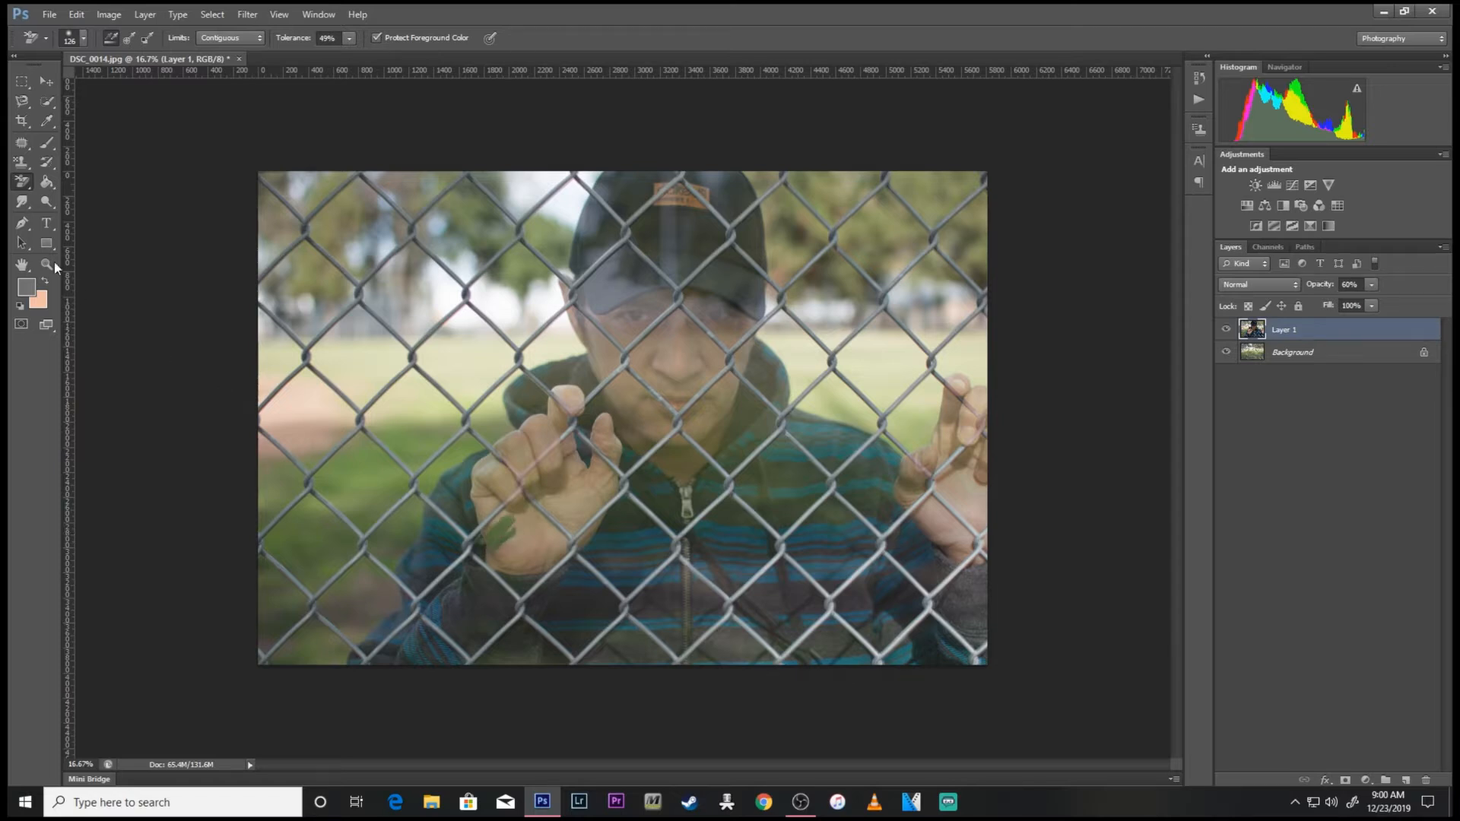
Set Layer 1's opacity to 100% and return to the Background Eraser
left_click(47, 265)
left_click_drag(511, 564, 578, 564)
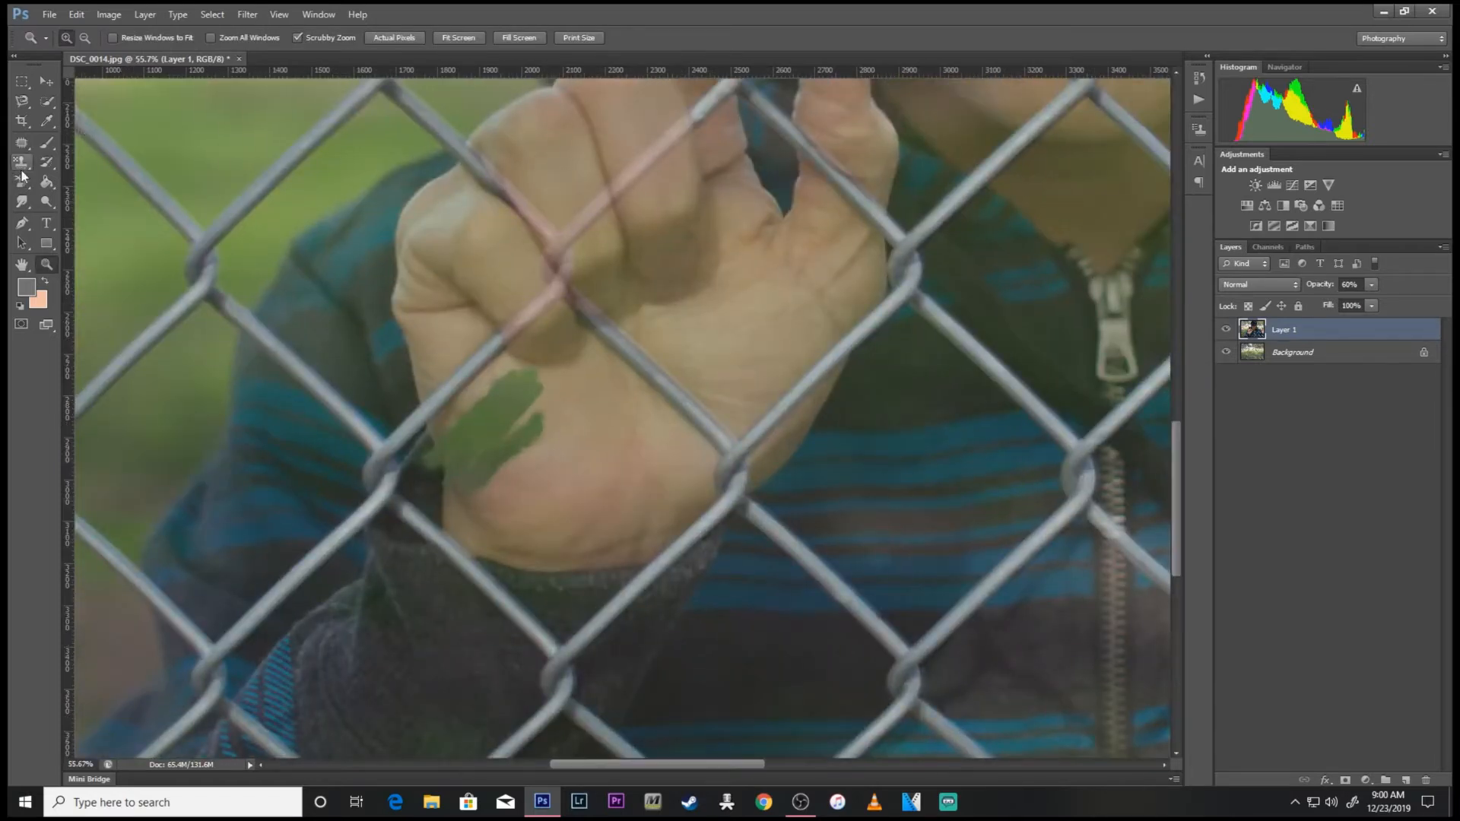
left_click_drag(1365, 295, 1403, 301)
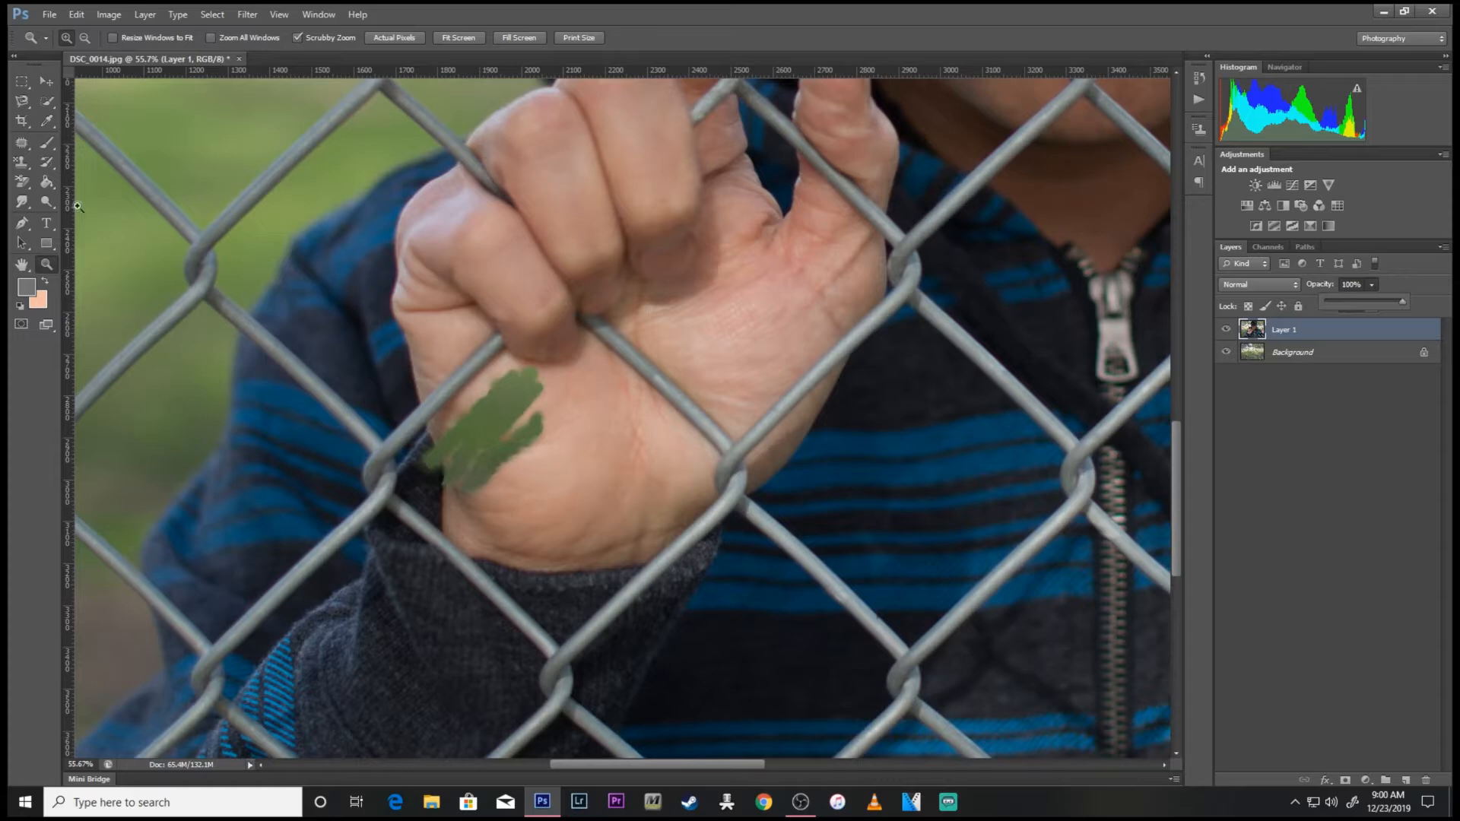
key("e")
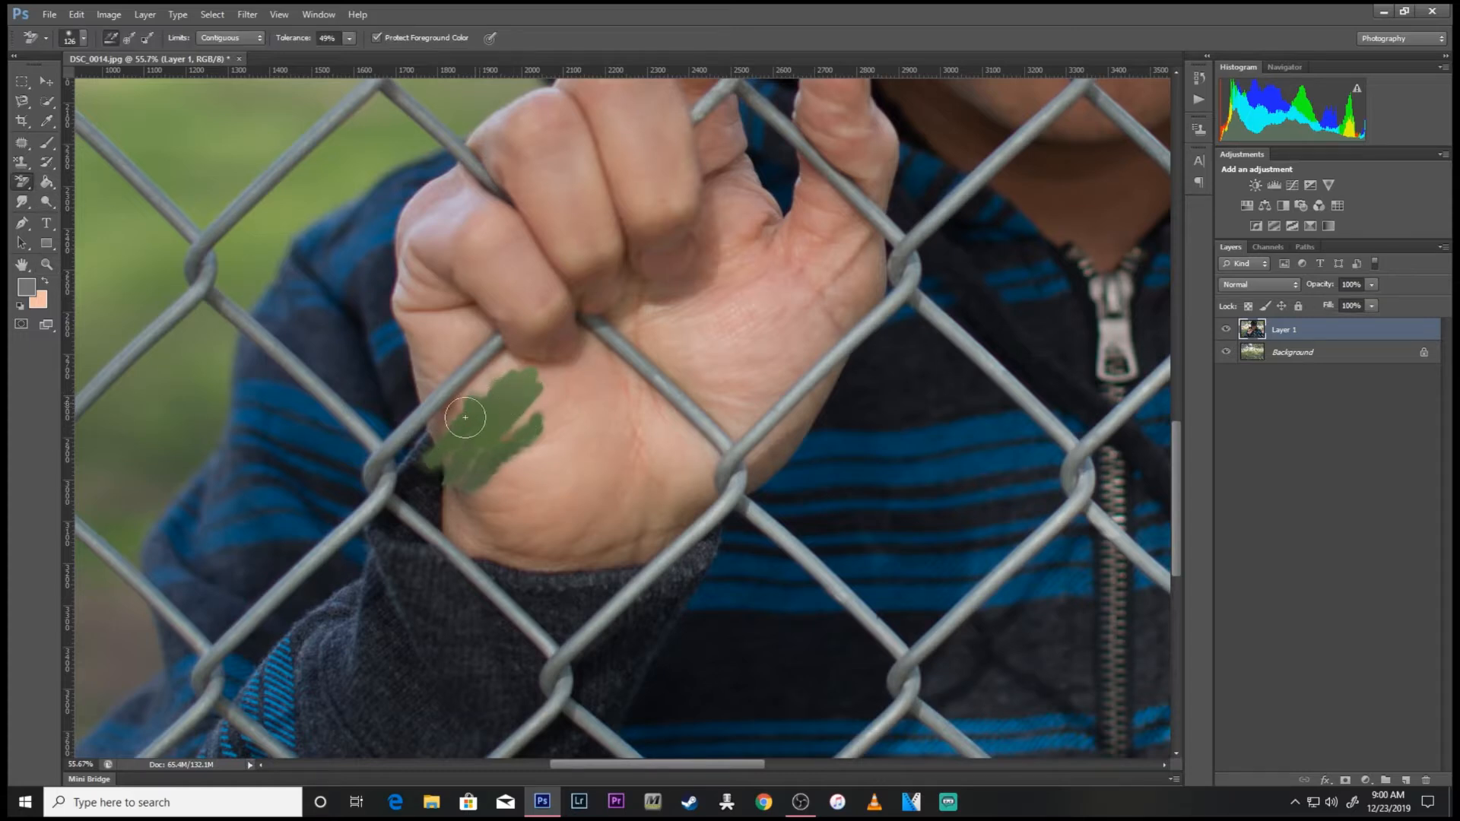
Undo the Layer 1 opacity change and the trial erasing on the palm
left_click(76, 14)
left_click(106, 59)
left_click(76, 14)
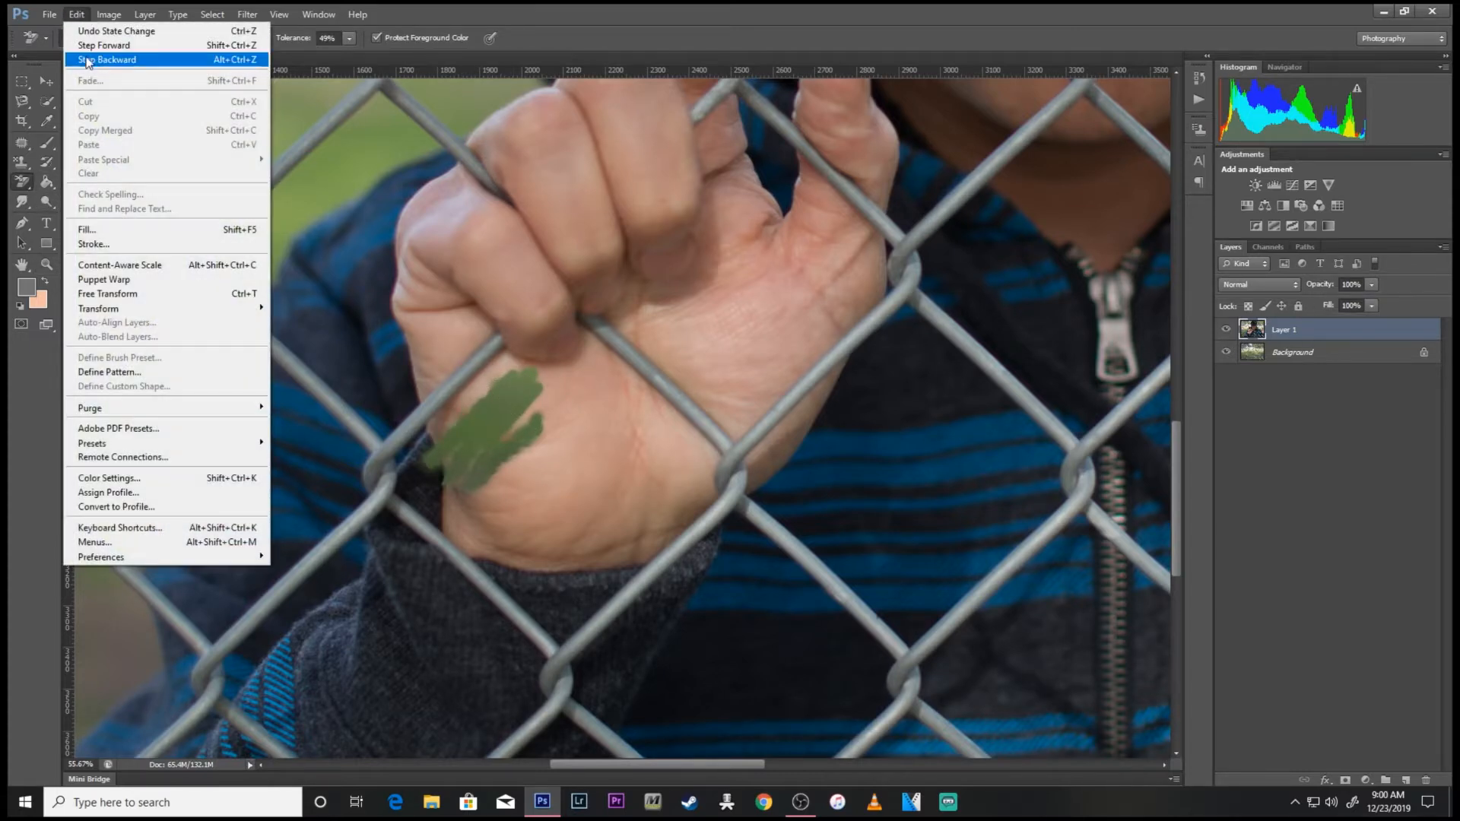
left_click(87, 60)
left_click(76, 14)
left_click(87, 60)
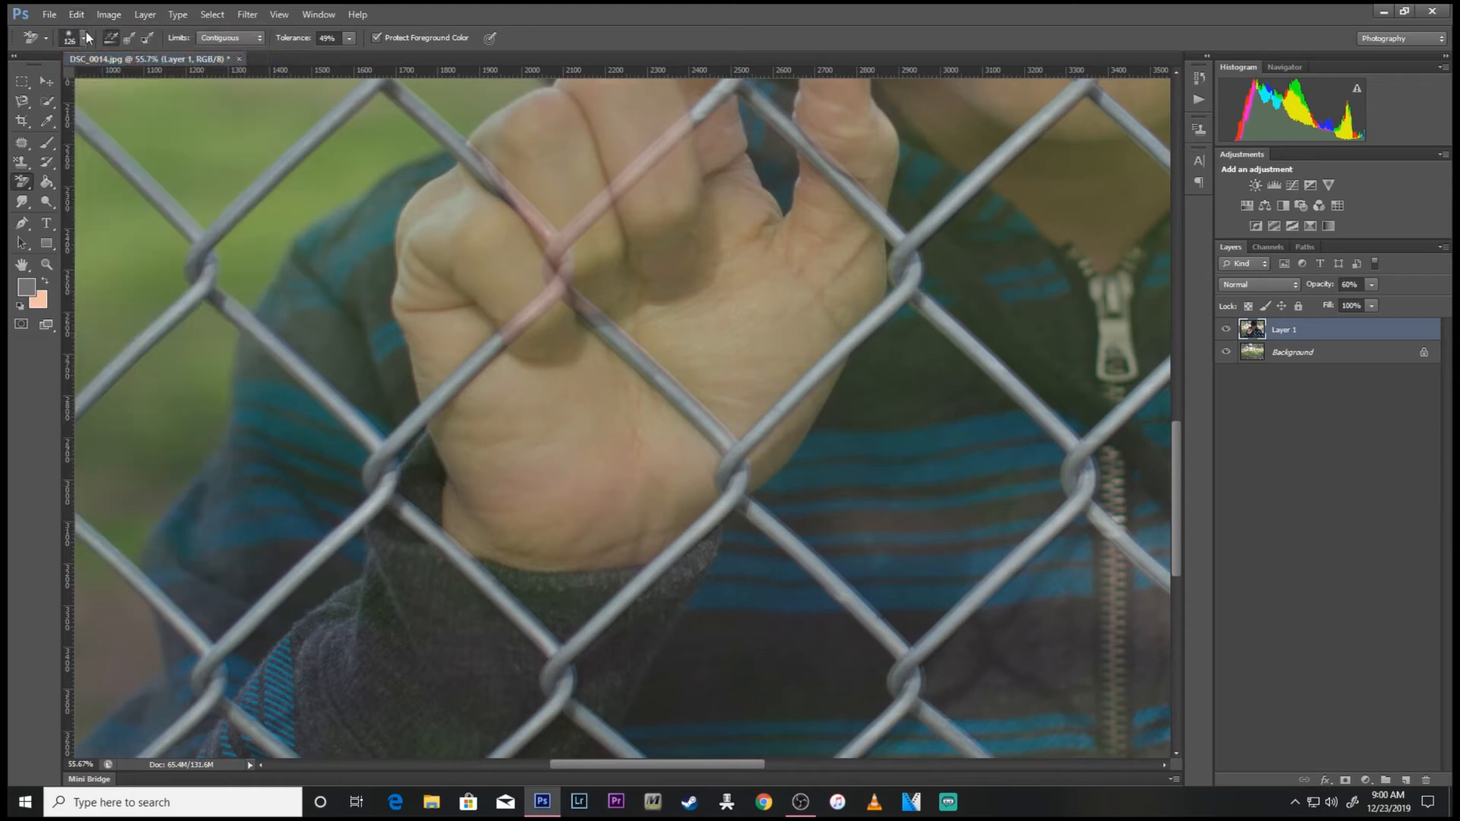
Raise Layer 1's opacity to 100% and pick the Background Eraser again
left_click_drag(1322, 291, 1404, 301)
left_click(20, 185)
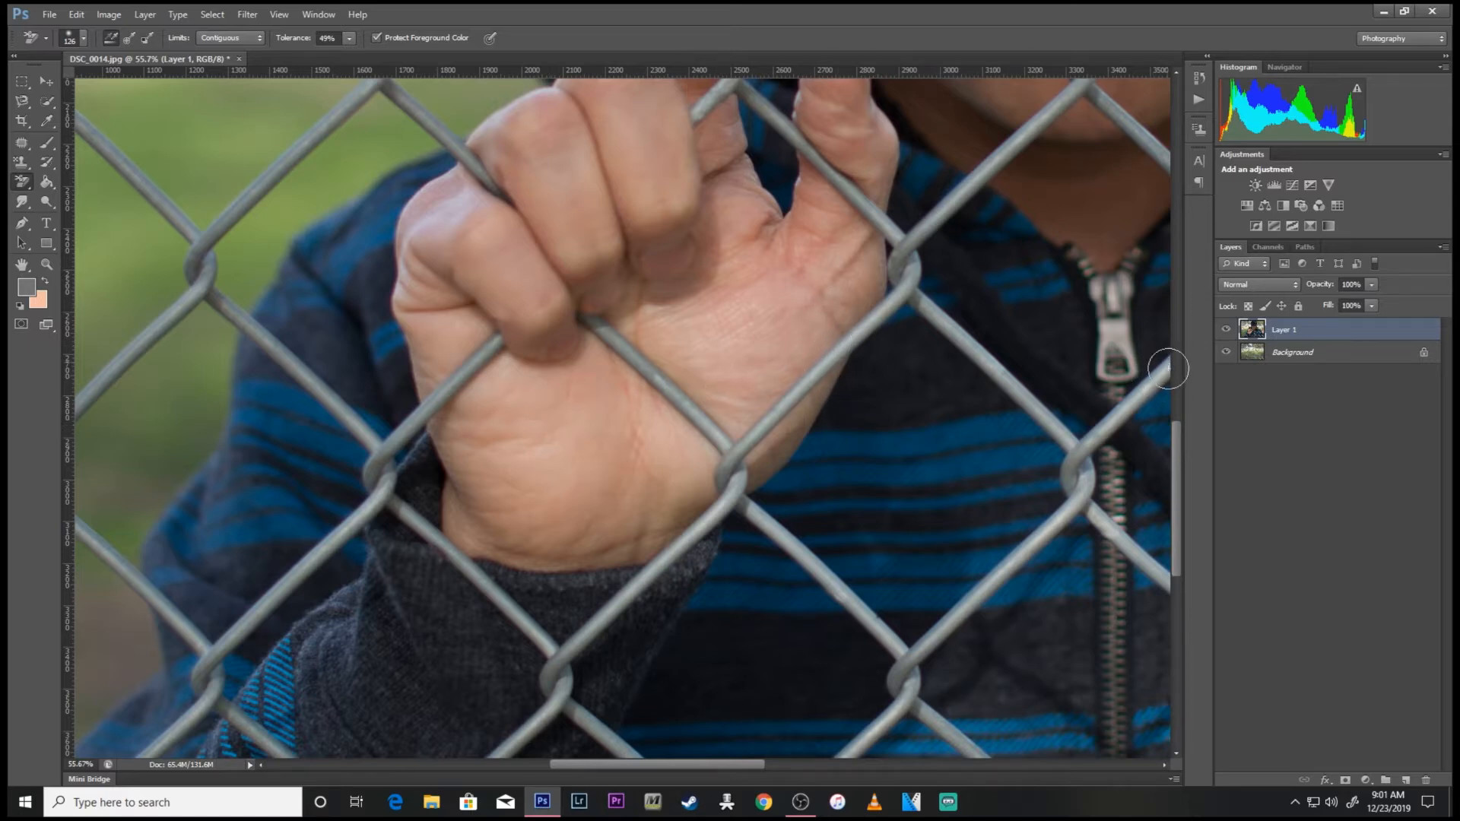
scroll(1172, 426, "up", 3)
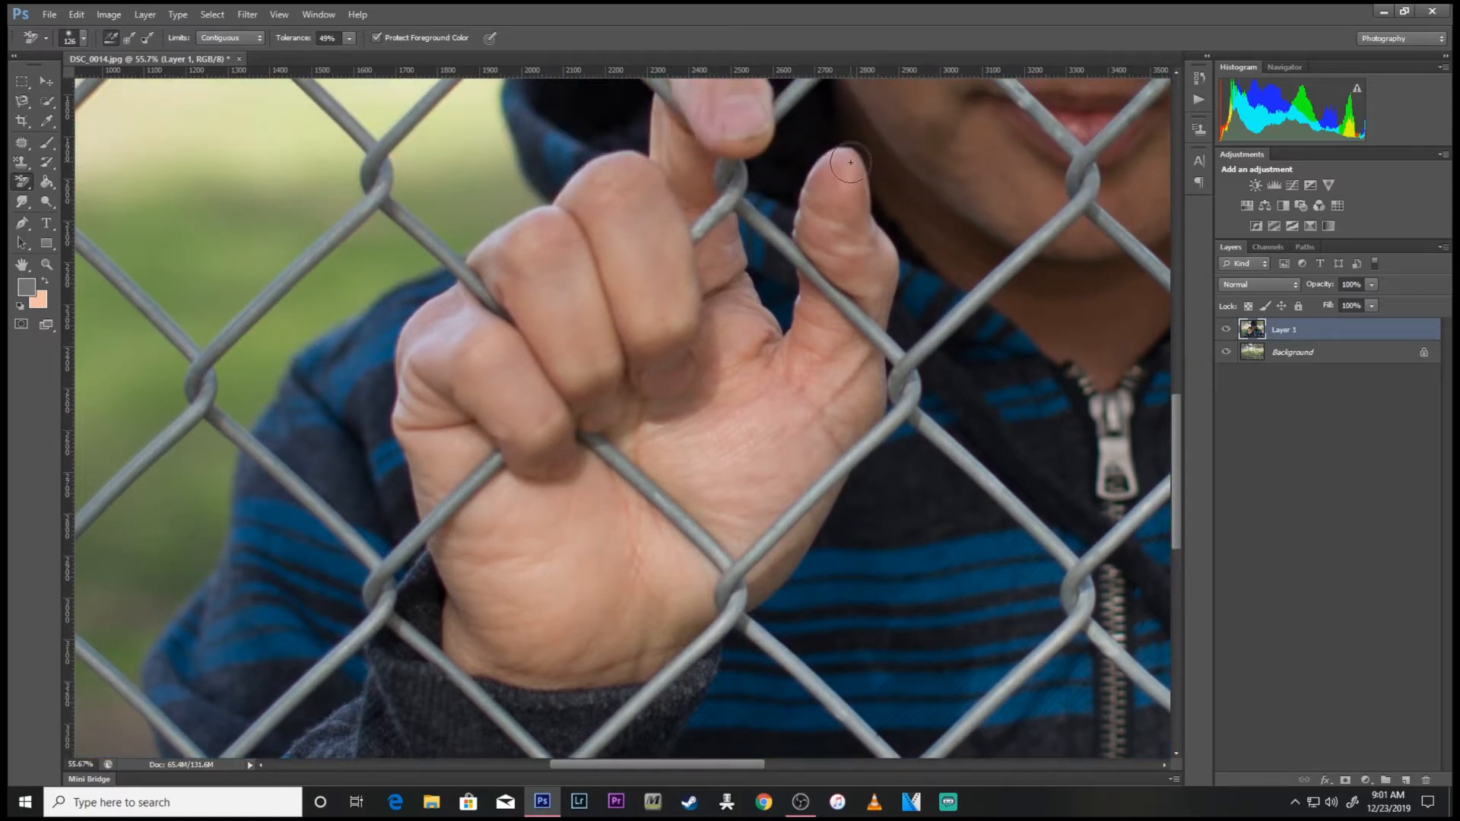
Erase the dark jacket area beside the thumb tip on Layer 1, using a smaller Background Eraser brush
left_click_drag(842, 156, 813, 167)
right_click(811, 163)
left_click(854, 196)
left_click_drag(834, 232, 864, 230)
left_click(798, 171)
mouse_move(798, 171)
left_mouse_down()
mouse_move(808, 142)
mouse_move(782, 162)
left_mouse_up()
Try a 44 px Background Eraser brush with 1000% spacing
right_click(803, 174)
left_click_drag(856, 246, 820, 245)
left_click(822, 281)
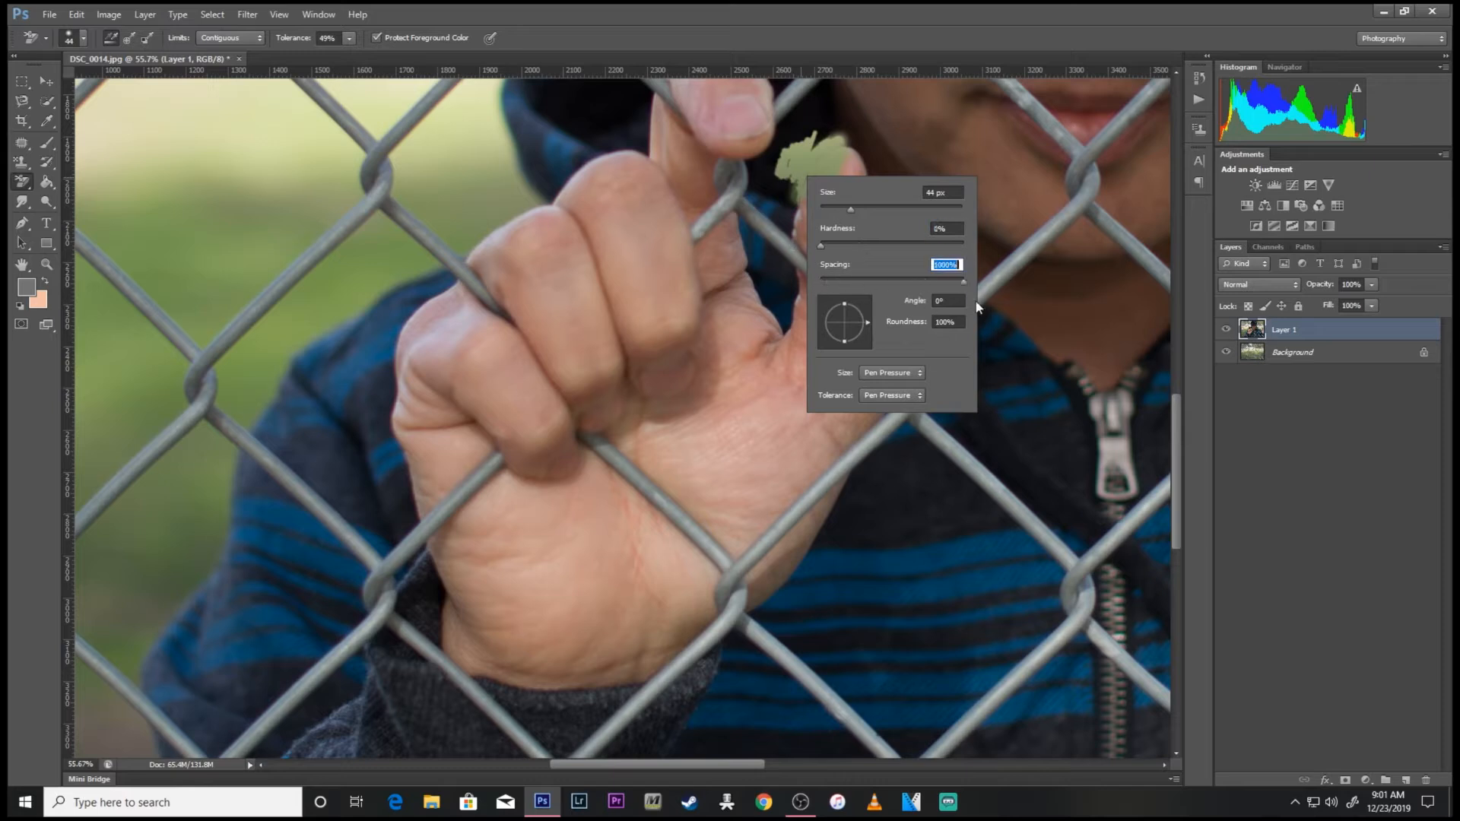
key("Return")
Erase more of the jacket and thumb edge near the fence knot with a 123 px brush
right_click(803, 176)
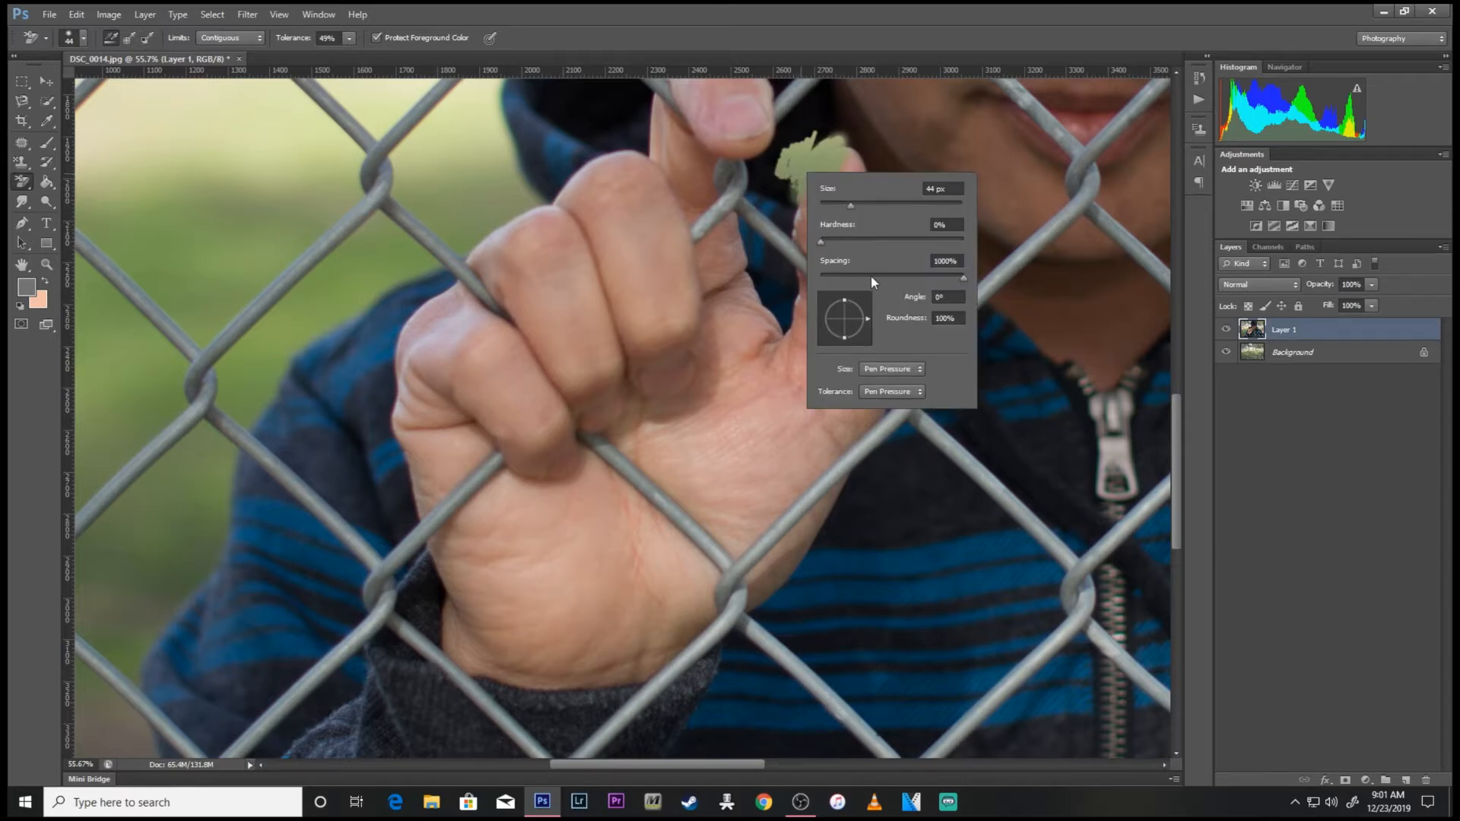
key("Return")
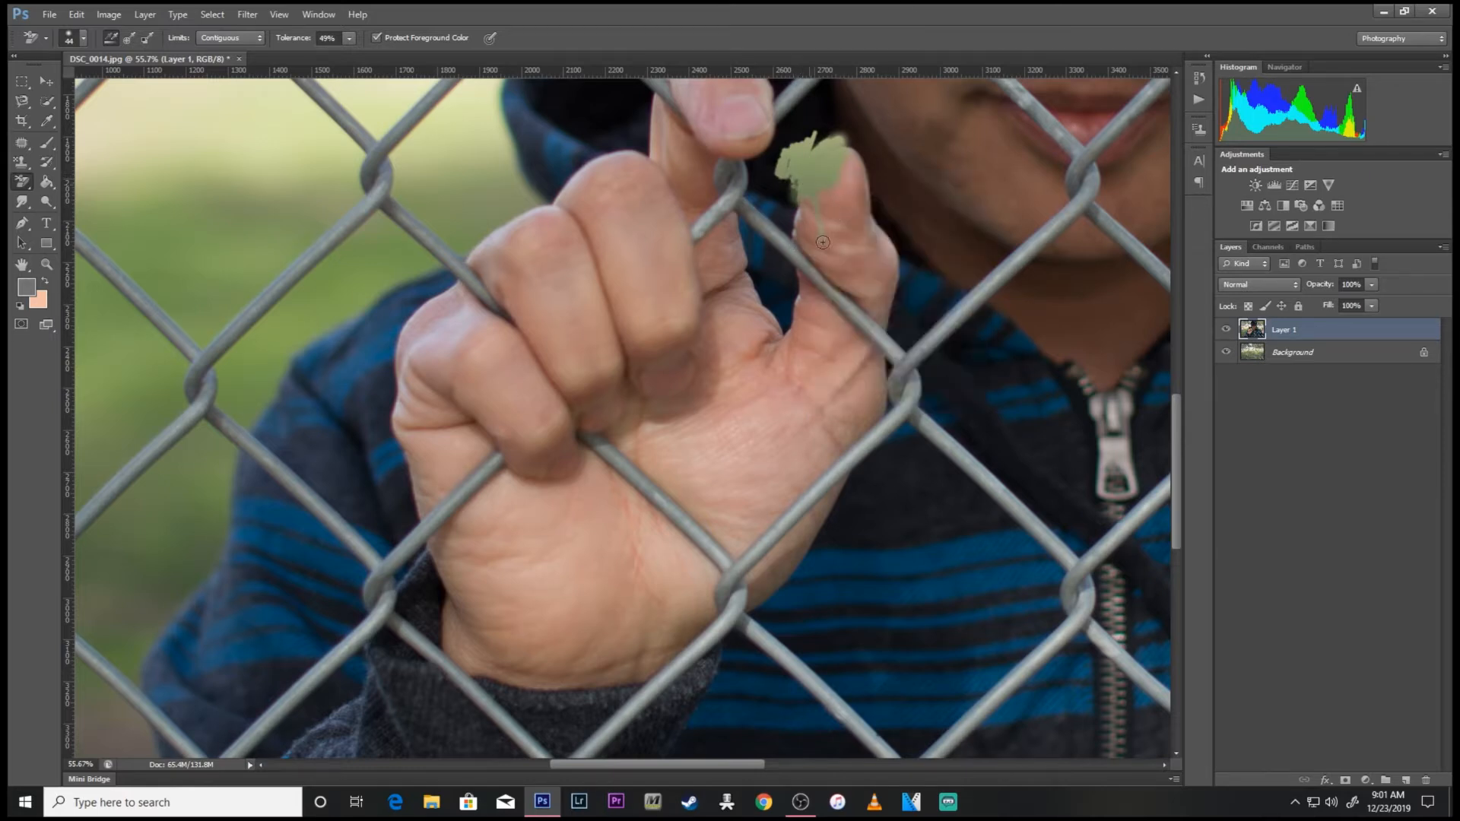
right_click(805, 206)
mouse_move(787, 166)
left_mouse_down()
mouse_move(815, 224)
mouse_move(787, 190)
mouse_move(807, 227)
mouse_move(785, 202)
mouse_move(787, 232)
mouse_move(828, 264)
mouse_move(816, 235)
mouse_move(824, 281)
mouse_move(764, 215)
mouse_move(760, 188)
left_mouse_up()
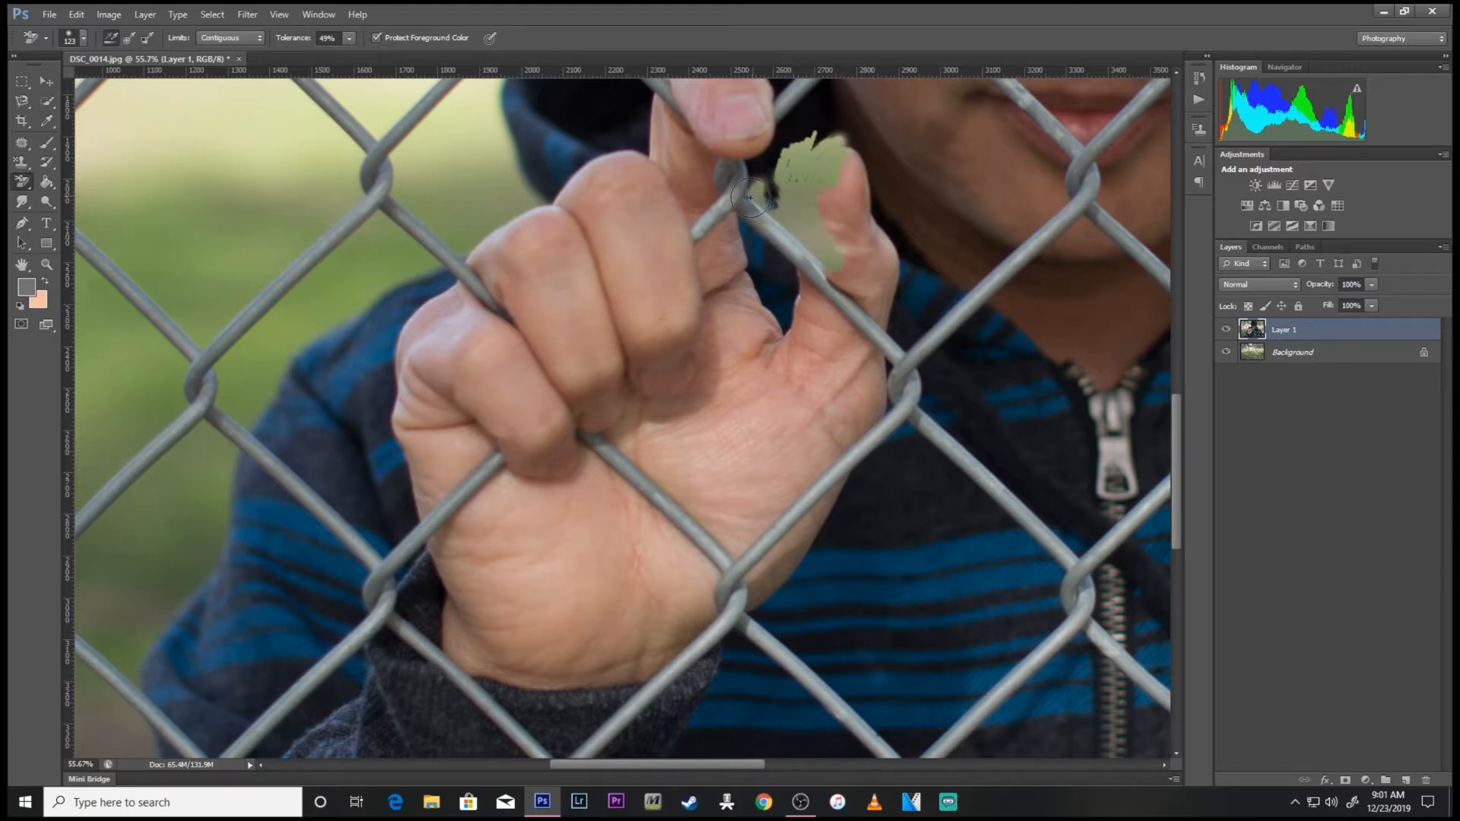
Set the eraser brush size to 68 px and erase the jacket between the index fingertip, the fence knot and the thumb
right_click(782, 195)
left_click(841, 224)
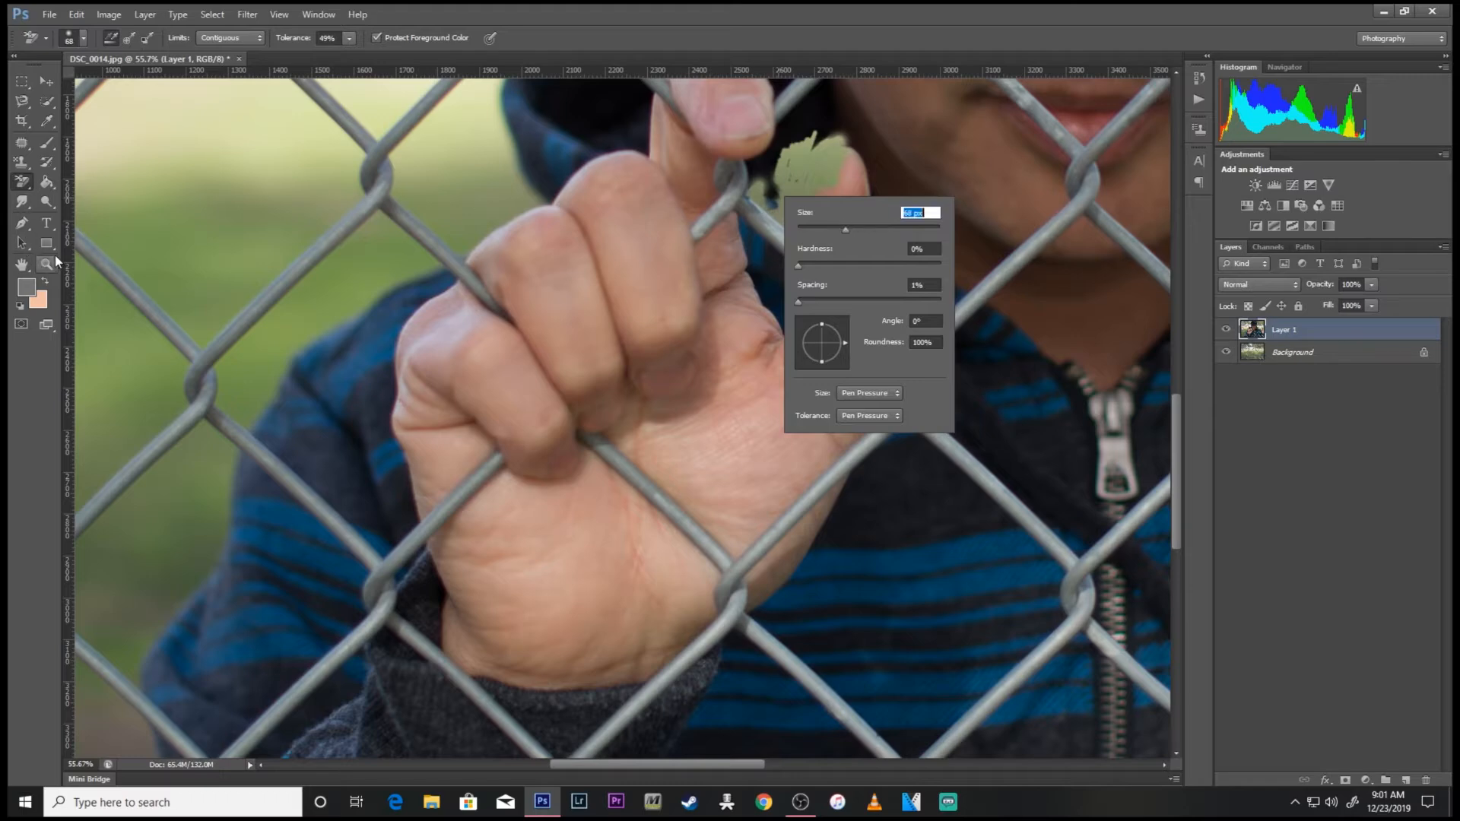
left_click(46, 264)
left_click_drag(763, 131, 815, 57)
scroll(1179, 362, "up", 5)
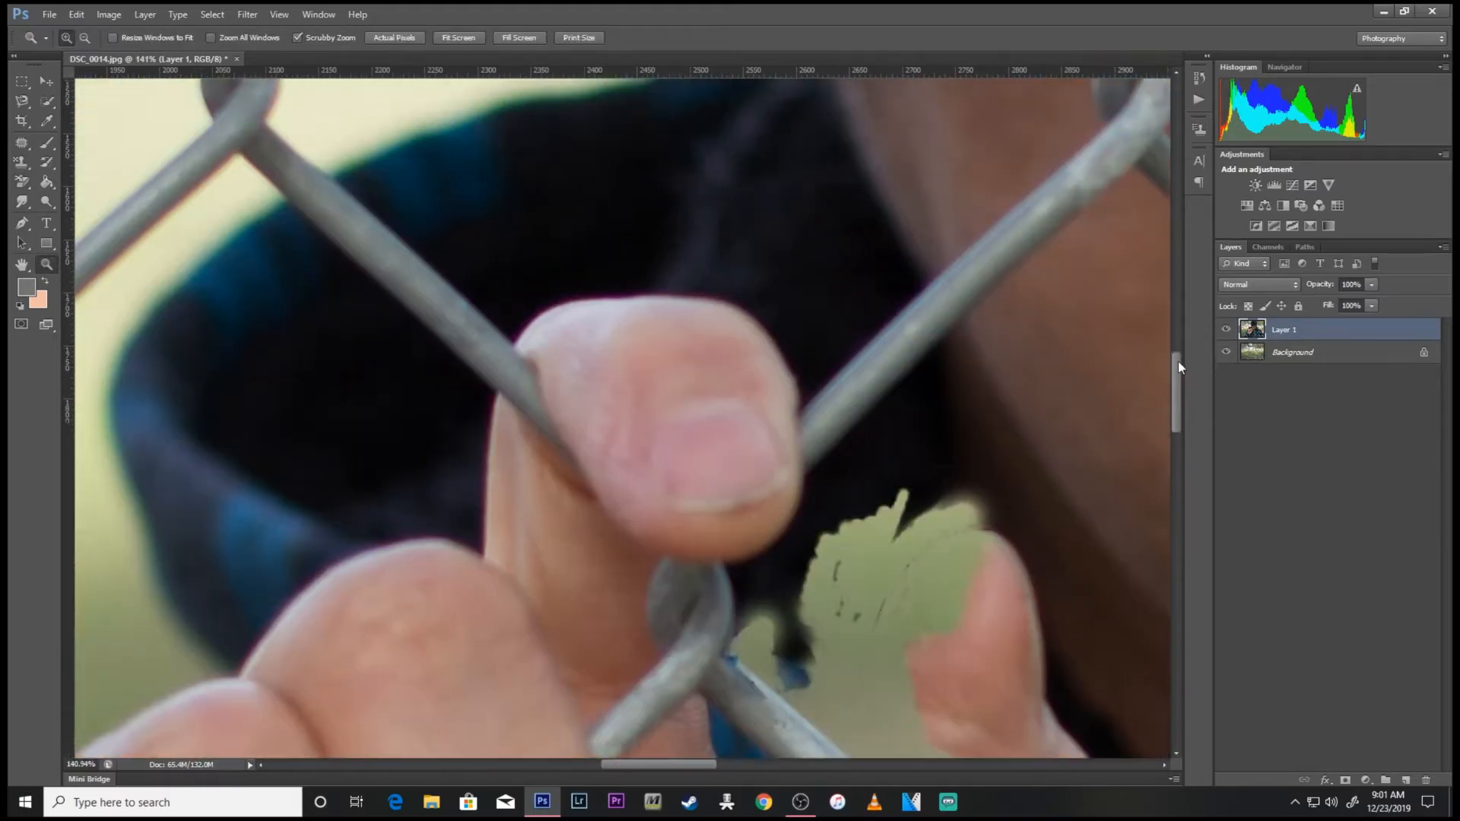
scroll(1176, 409, "down", 3)
left_click(27, 181)
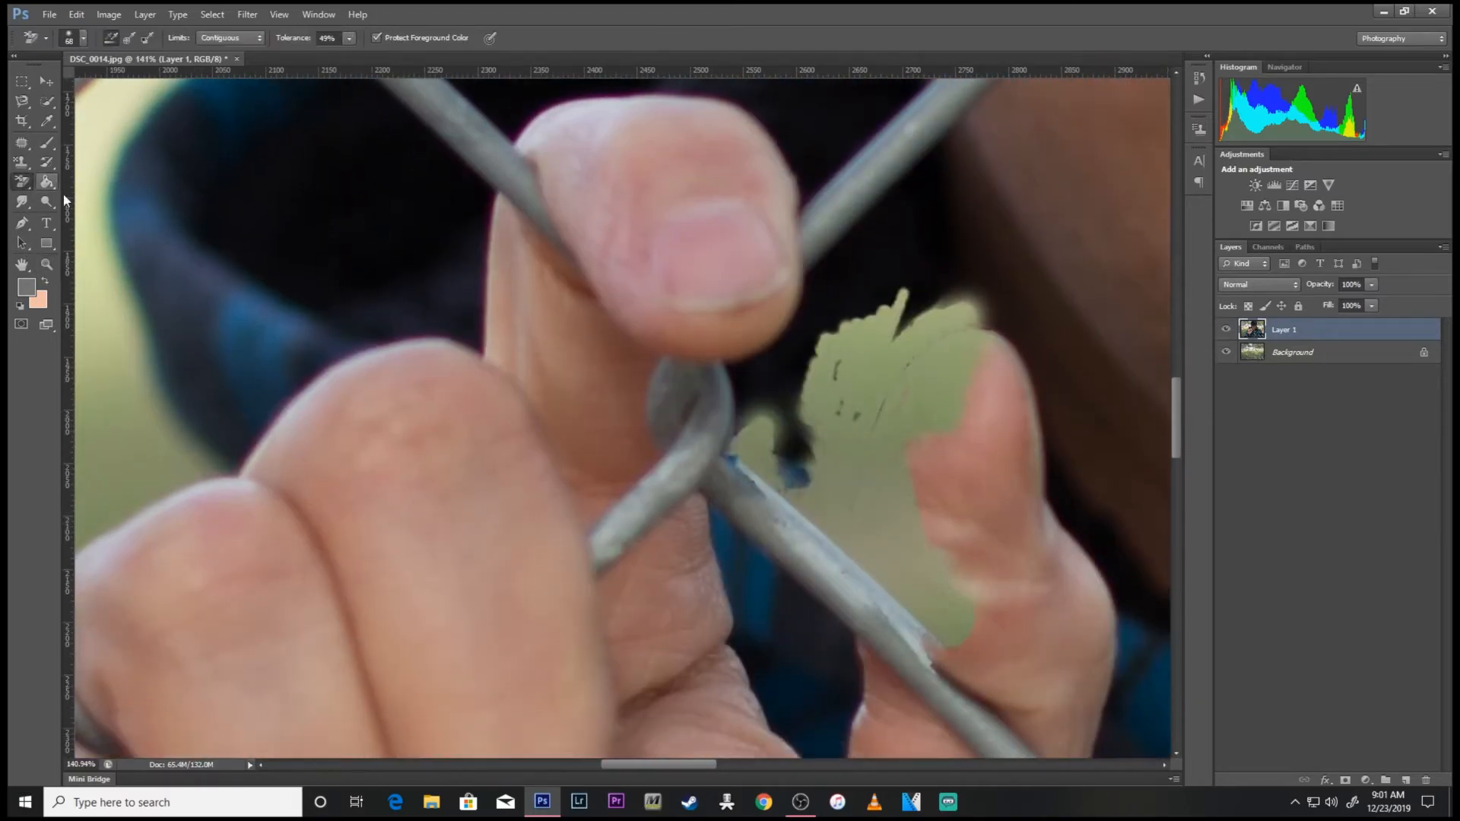
mouse_move(792, 460)
left_mouse_down()
mouse_move(800, 419)
mouse_move(784, 476)
mouse_move(755, 407)
mouse_move(738, 444)
mouse_move(739, 410)
mouse_move(731, 457)
mouse_move(762, 498)
mouse_move(742, 475)
mouse_move(768, 448)
mouse_move(762, 394)
mouse_move(744, 396)
mouse_move(733, 370)
mouse_move(763, 372)
mouse_move(742, 364)
mouse_move(787, 347)
mouse_move(809, 287)
mouse_move(784, 335)
mouse_move(743, 359)
mouse_move(800, 318)
mouse_move(786, 331)
mouse_move(806, 288)
mouse_move(822, 339)
mouse_move(774, 400)
mouse_move(788, 360)
mouse_move(806, 364)
mouse_move(803, 392)
mouse_move(773, 411)
mouse_move(805, 495)
mouse_move(784, 484)
mouse_move(798, 499)
mouse_move(831, 467)
mouse_move(782, 480)
mouse_move(781, 526)
mouse_move(750, 489)
mouse_move(752, 507)
mouse_move(740, 481)
mouse_move(854, 404)
left_mouse_up()
Set the eraser brush size to 191 px and erase a wide area above the thumb tip towards the face
right_click(851, 343)
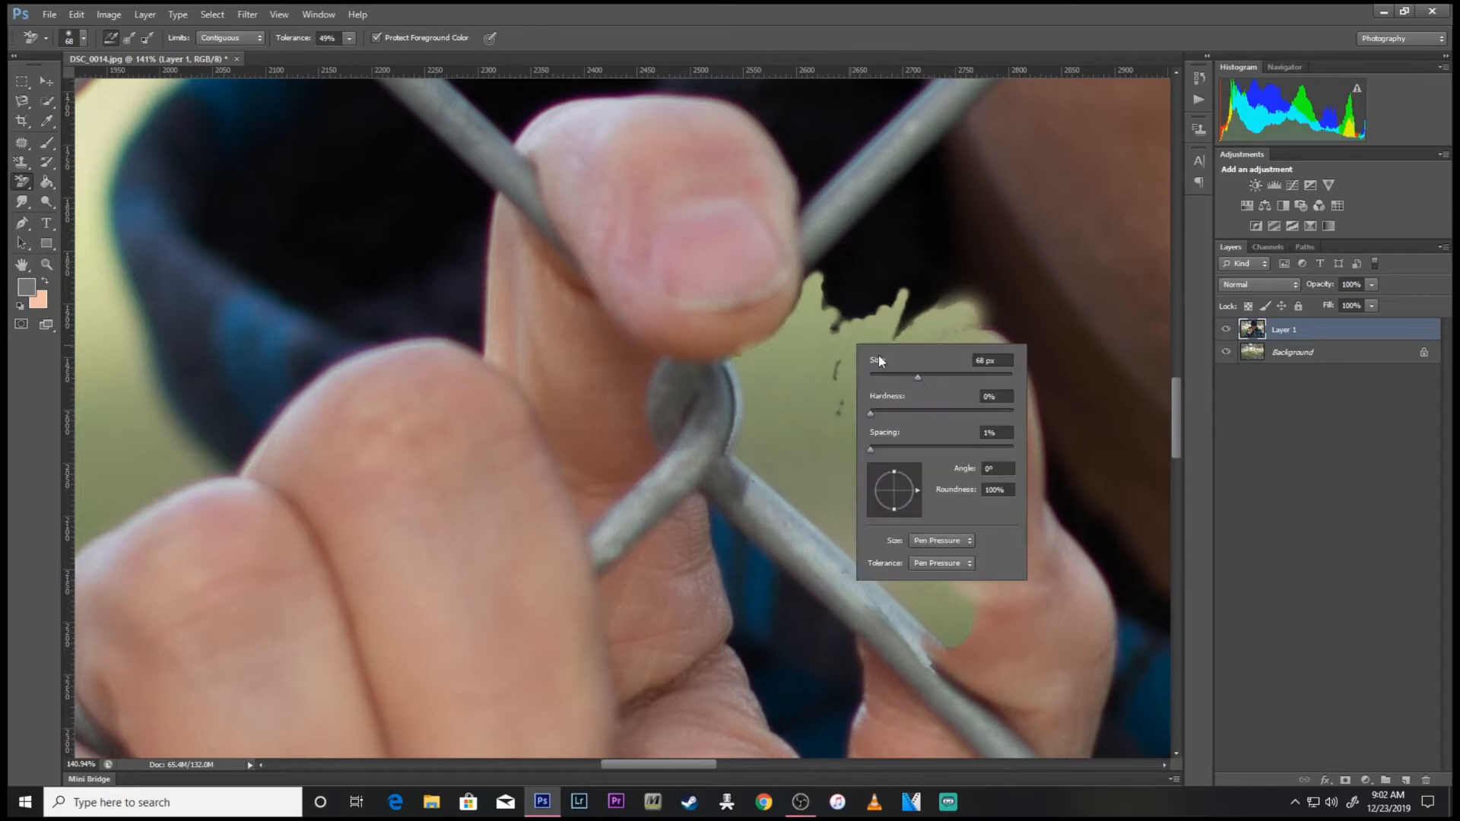
left_click_drag(974, 380, 974, 380)
mouse_move(903, 291)
left_mouse_down()
mouse_move(944, 339)
mouse_move(1032, 301)
left_mouse_up()
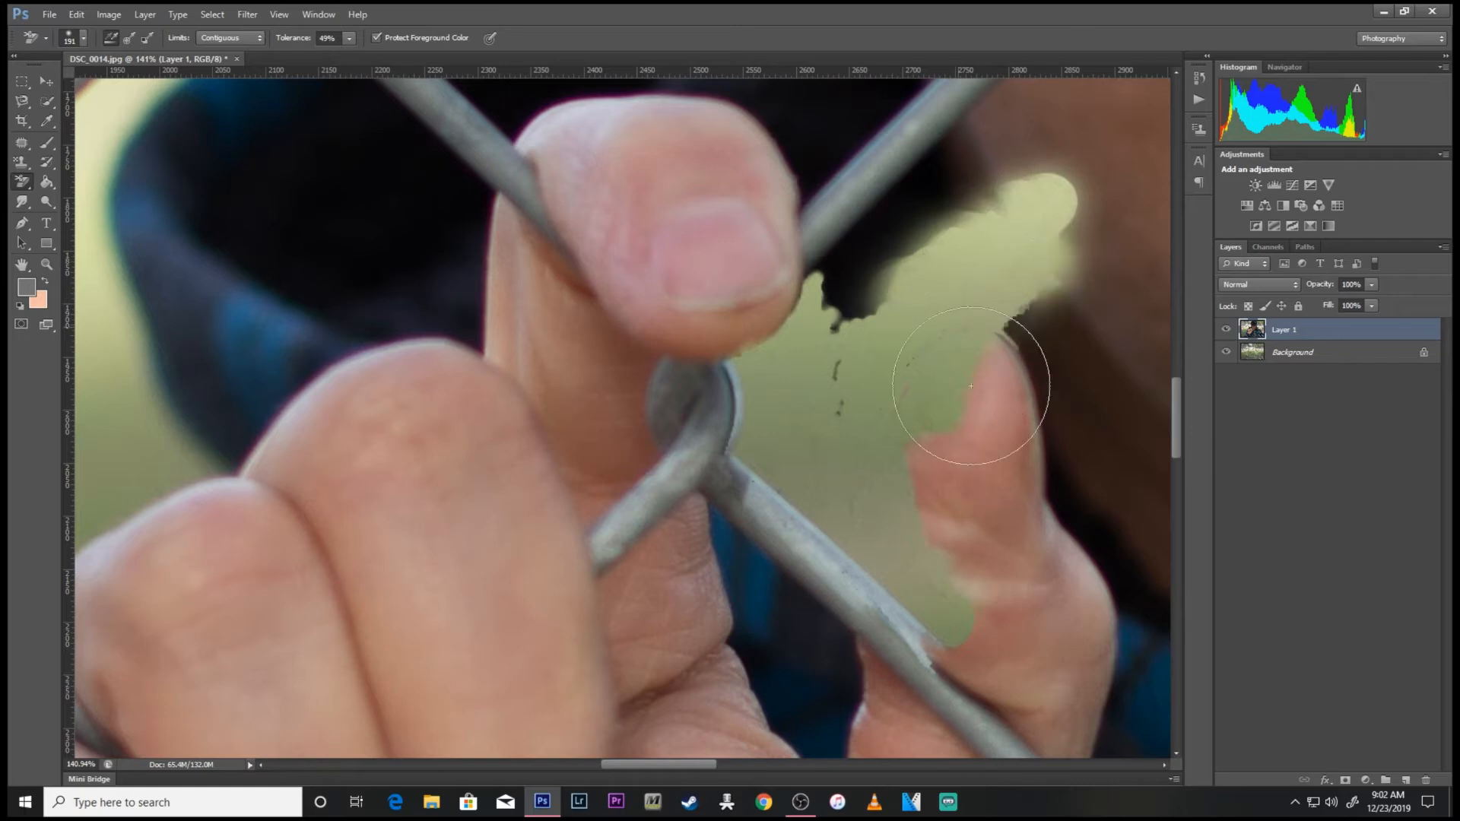
Adjust the eraser brush settings and dab at the erased area's edge above the thumb tip
right_click(901, 338)
mouse_move(1043, 453)
left_mouse_down()
mouse_move(1064, 449)
mouse_move(1020, 418)
left_mouse_up()
left_click(1050, 298)
right_click(987, 314)
left_click(1069, 422)
left_click(1057, 272)
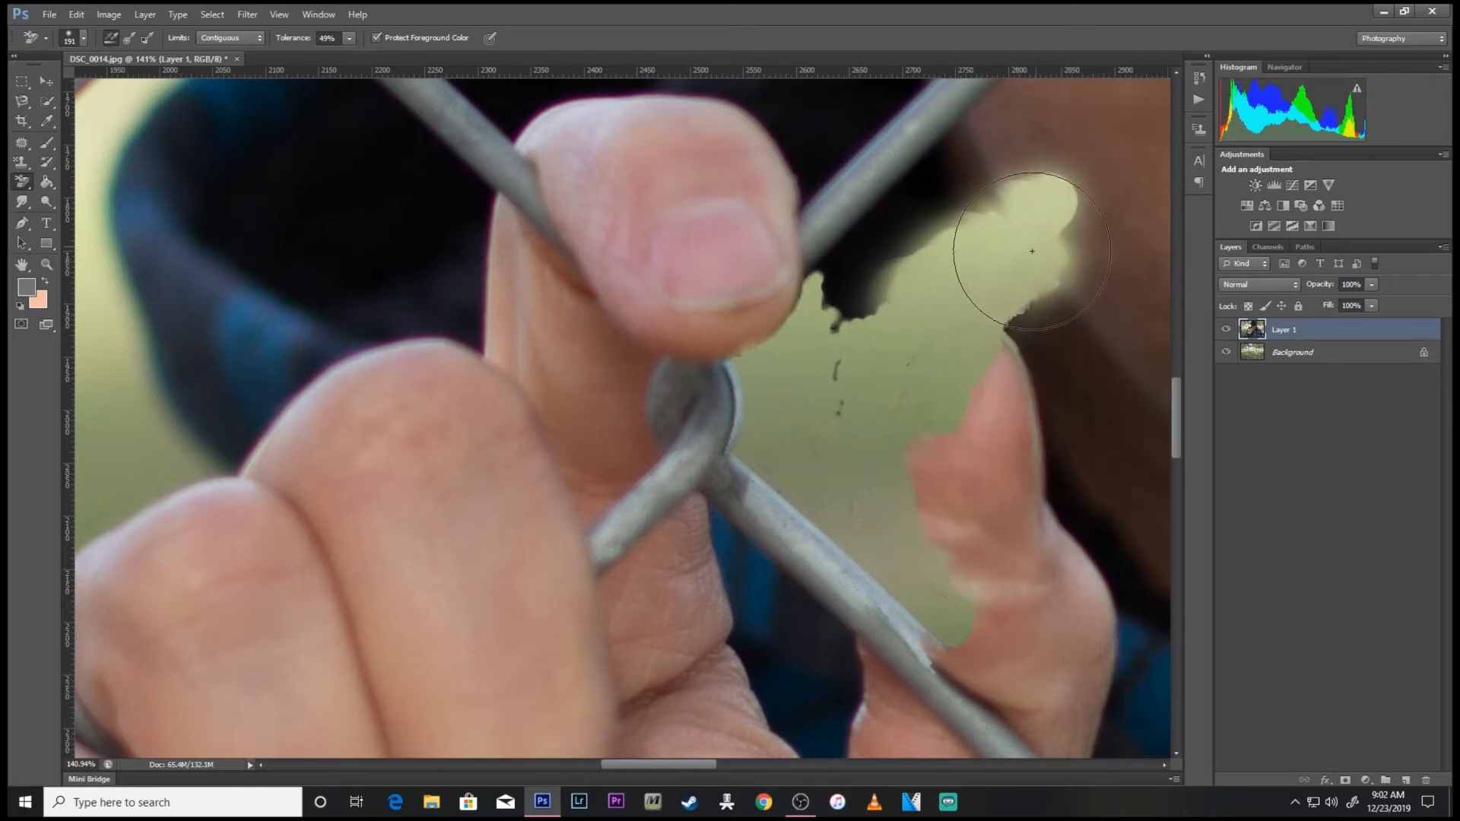
Set the eraser brush size to 67 px and erase further along the upper edge towards the fence wire
right_click(1054, 244)
left_click(1048, 276)
left_click(991, 209)
mouse_move(991, 209)
left_mouse_down()
mouse_move(958, 225)
mouse_move(976, 192)
mouse_move(925, 237)
mouse_move(933, 215)
mouse_move(886, 228)
left_mouse_up()
Set the eraser tolerance to 100% and erase the remaining dark jacket along the wire and the upper part of the thumb
left_click_drag(353, 53, 392, 53)
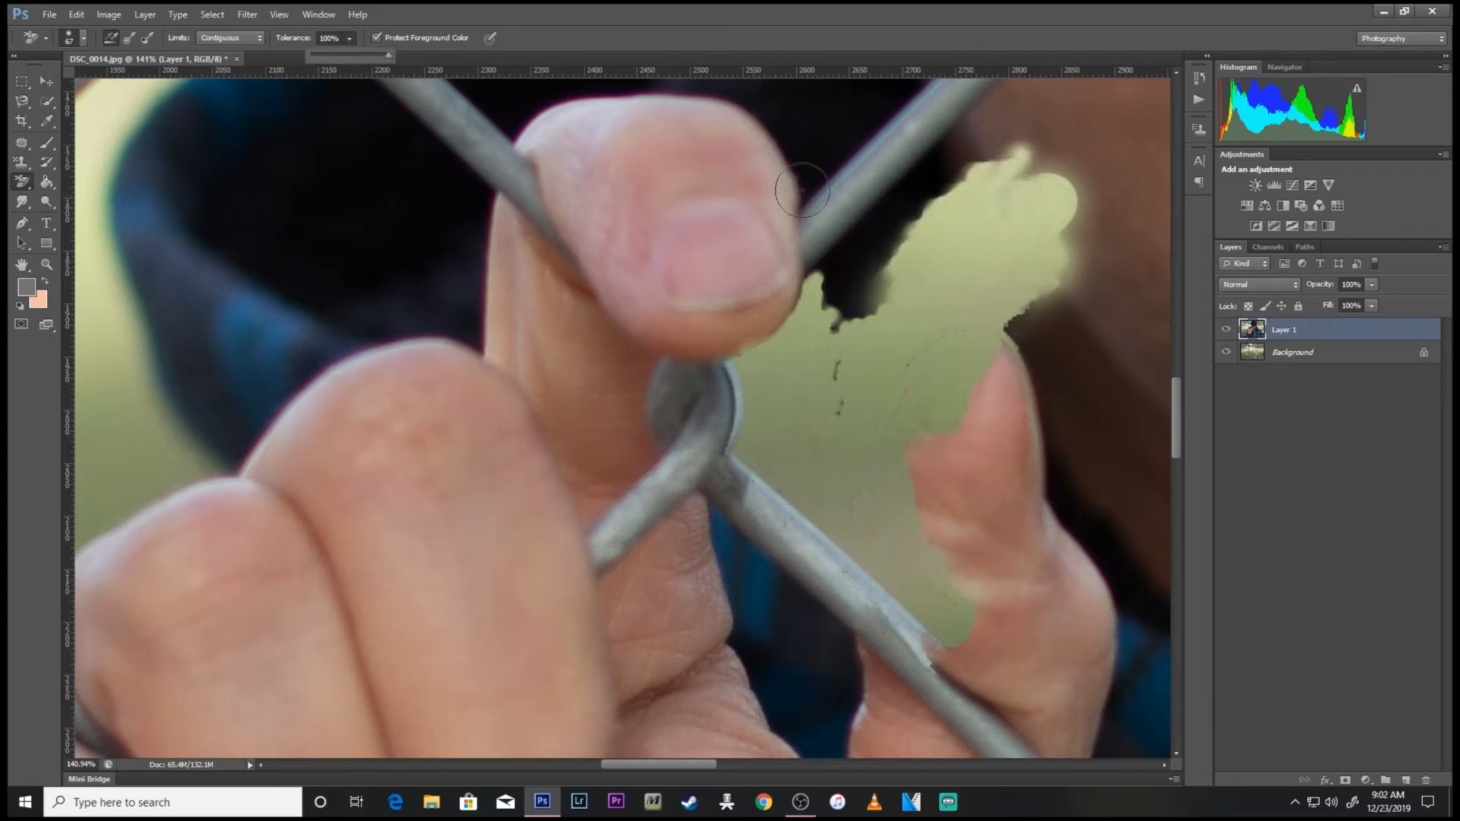
mouse_move(913, 287)
left_mouse_down()
mouse_move(859, 315)
mouse_move(889, 274)
mouse_move(863, 286)
mouse_move(883, 257)
mouse_move(805, 276)
mouse_move(901, 207)
mouse_move(848, 266)
mouse_move(970, 162)
mouse_move(817, 330)
mouse_move(814, 370)
mouse_move(825, 326)
mouse_move(833, 362)
mouse_move(838, 318)
mouse_move(847, 410)
mouse_move(1027, 375)
mouse_move(1004, 461)
mouse_move(962, 412)
mouse_move(963, 520)
left_mouse_up()
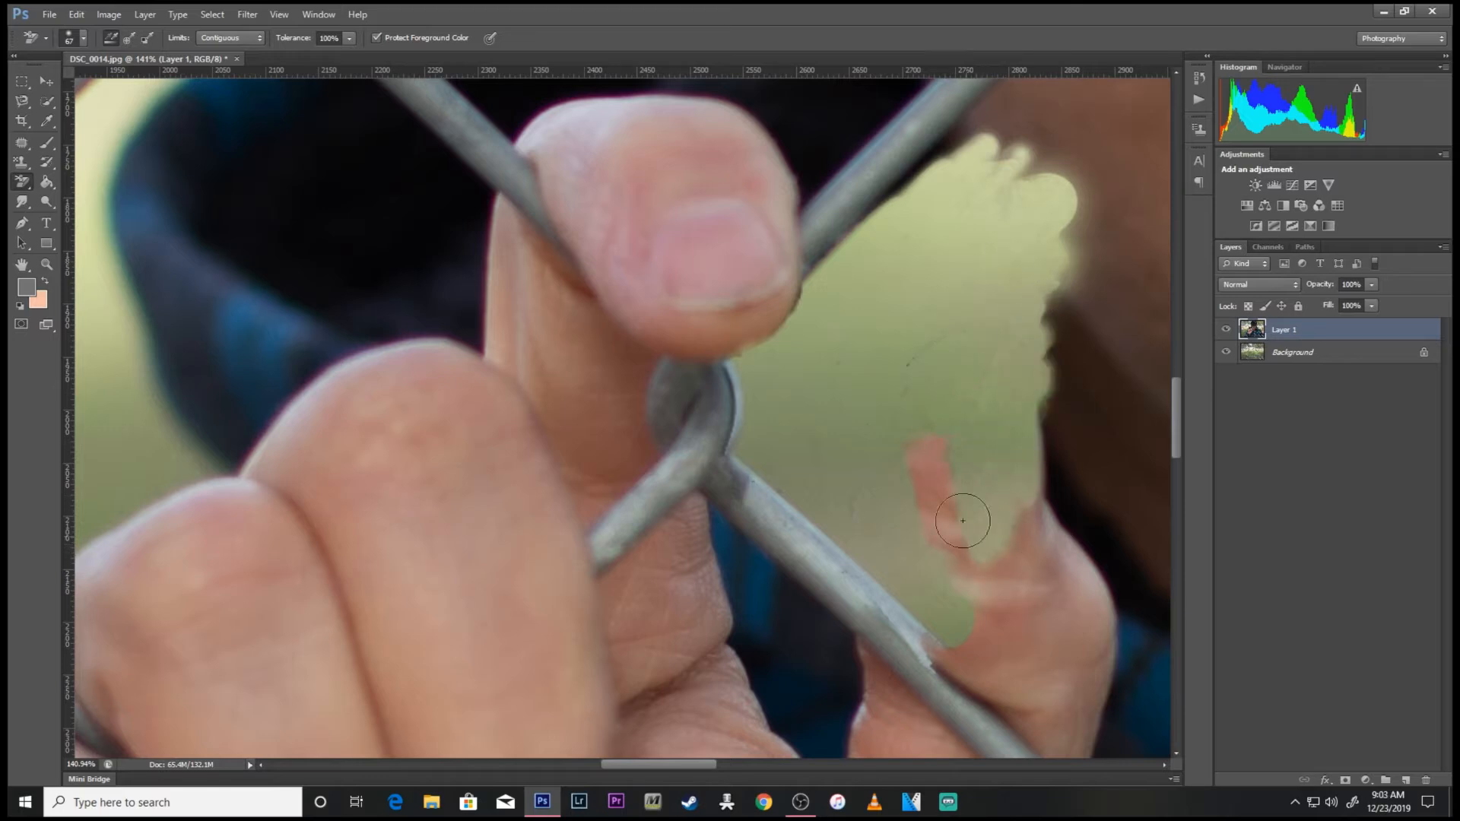
right_click(914, 415)
right_click(922, 302)
mouse_move(909, 386)
left_mouse_down()
mouse_move(913, 358)
mouse_move(844, 343)
left_mouse_up()
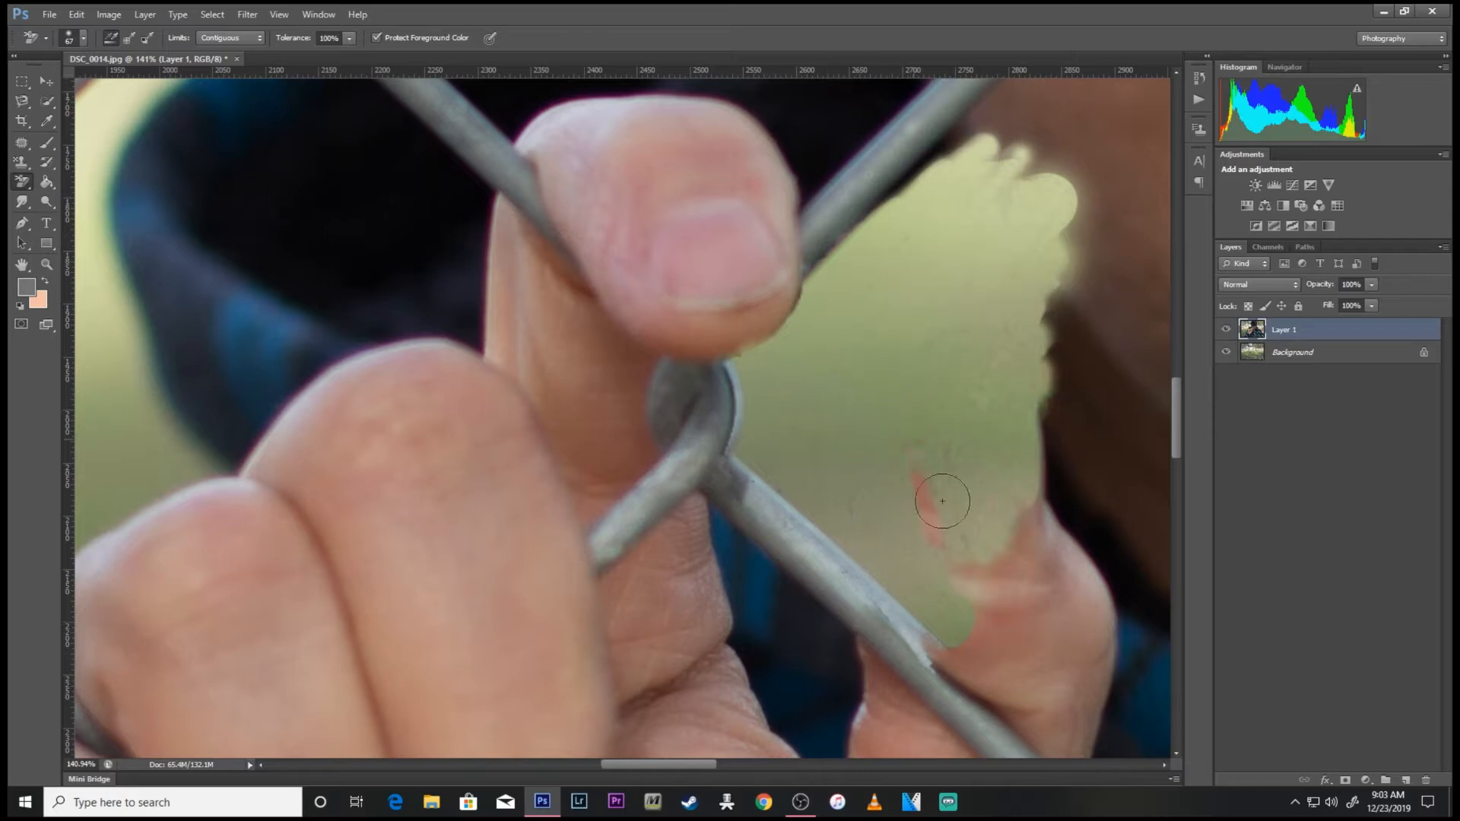
mouse_move(944, 500)
left_mouse_down()
mouse_move(919, 458)
mouse_move(926, 508)
left_mouse_up()
Turn off Protect Foreground Color and erase the strip of face and jacket beyond the thumb
mouse_move(1114, 146)
left_mouse_down()
mouse_move(1052, 226)
mouse_move(1070, 147)
mouse_move(1088, 133)
left_mouse_up()
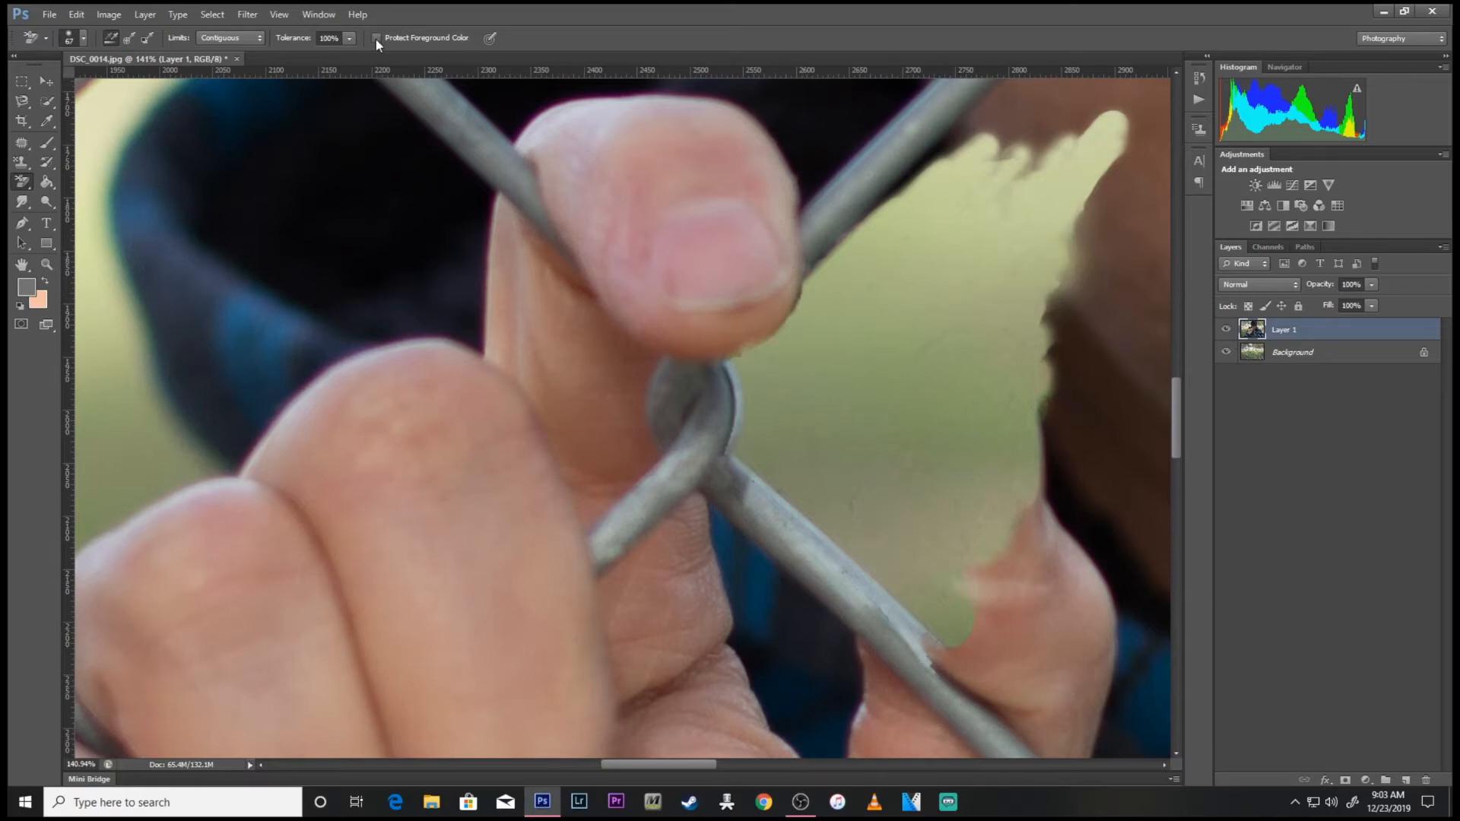
mouse_move(1050, 349)
left_mouse_down()
mouse_move(1081, 345)
mouse_move(1119, 251)
mouse_move(1111, 334)
mouse_move(1118, 165)
mouse_move(1063, 249)
mouse_move(1044, 333)
mouse_move(1059, 282)
mouse_move(1058, 365)
mouse_move(1084, 476)
mouse_move(1049, 405)
mouse_move(1051, 531)
mouse_move(1038, 442)
mouse_move(1058, 652)
mouse_move(1020, 499)
left_mouse_up()
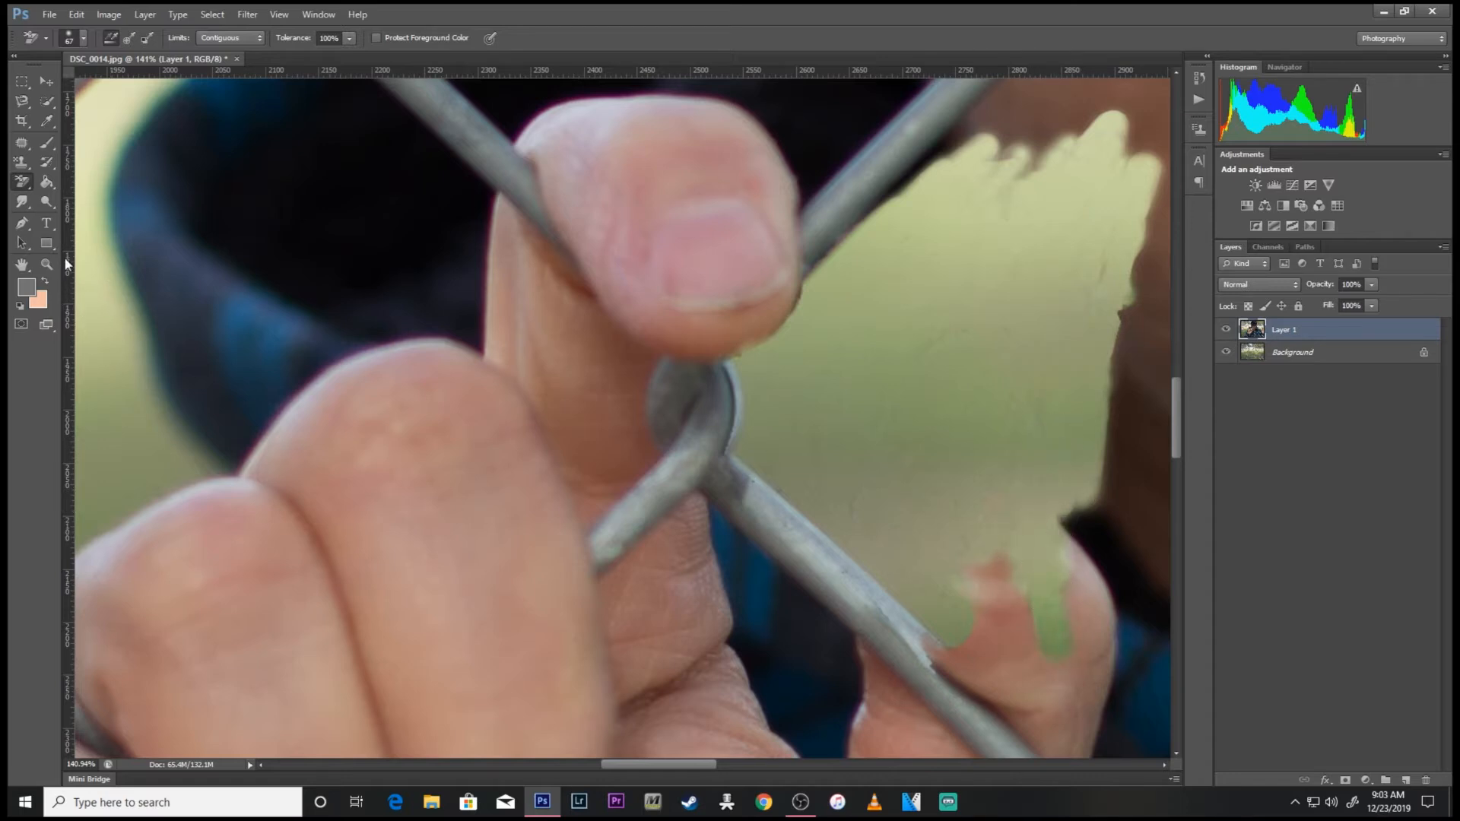
Set the eraser brush size to 111 px and erase the remaining thumb tip above the fence wire
left_click(46, 264)
left_click_drag(972, 553, 934, 696)
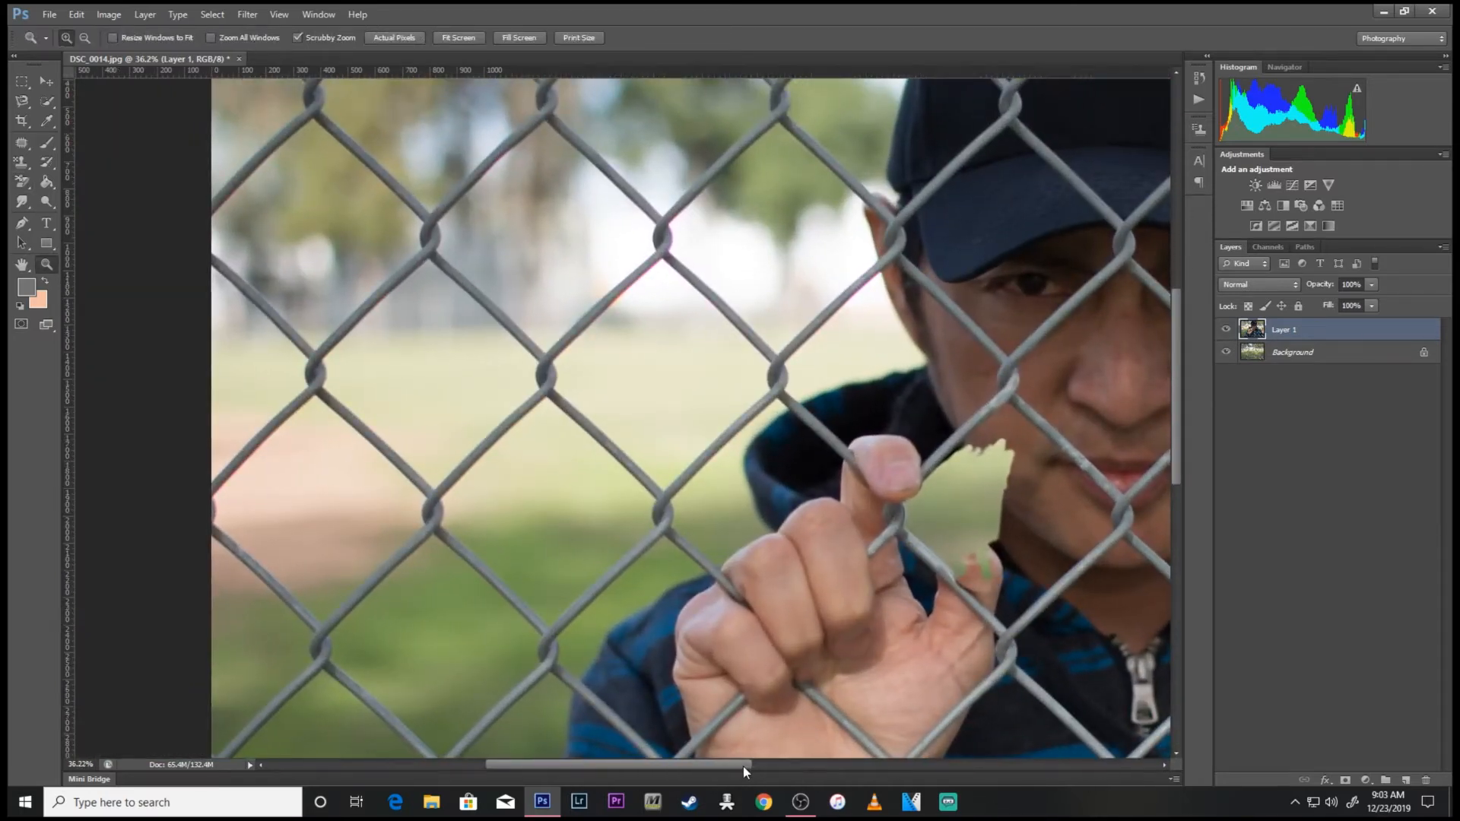
left_click_drag(740, 769, 791, 768)
left_click(22, 181)
left_click_drag(782, 538, 807, 560)
right_click(786, 569)
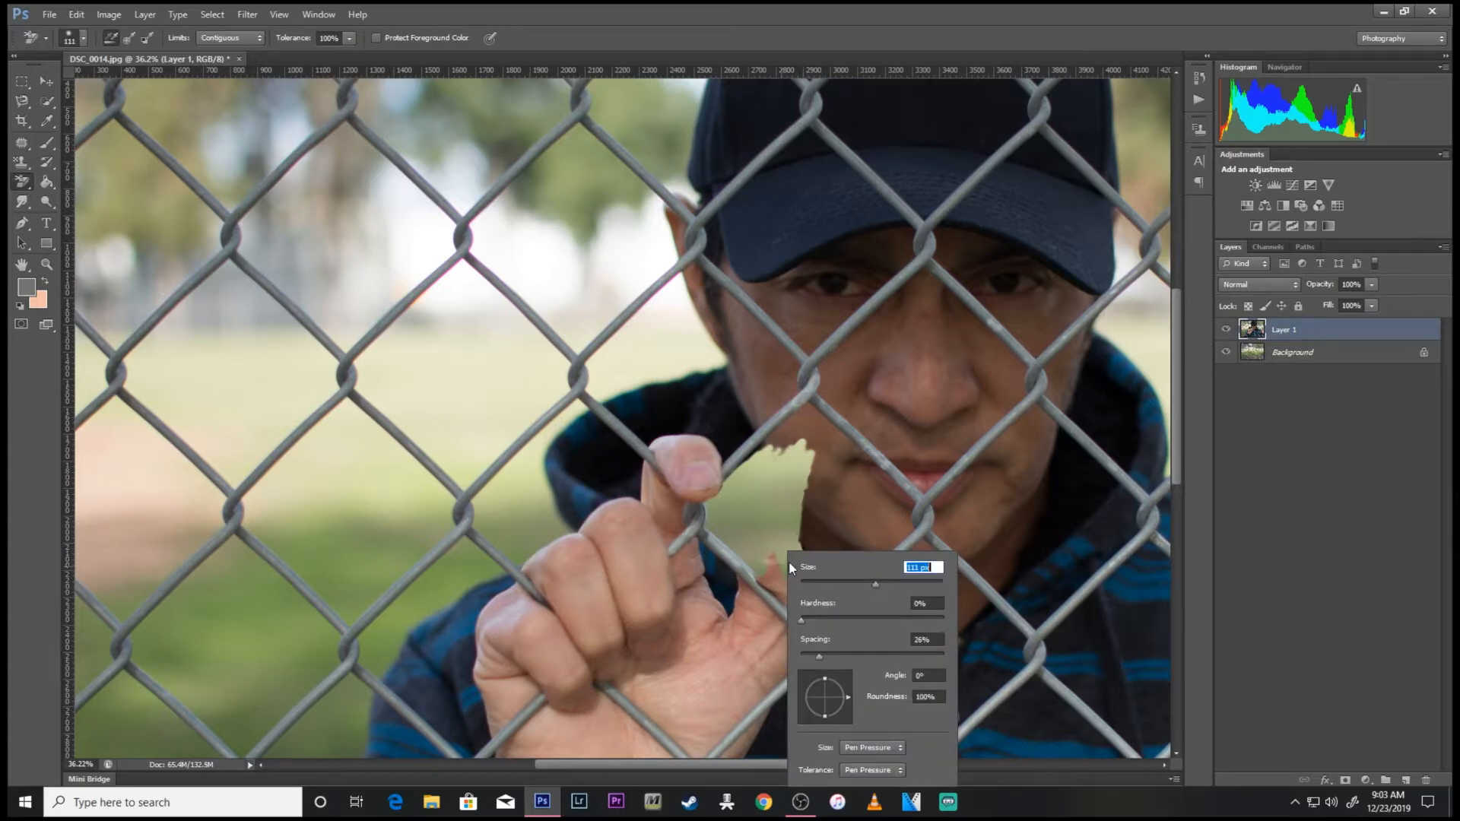
key("Return")
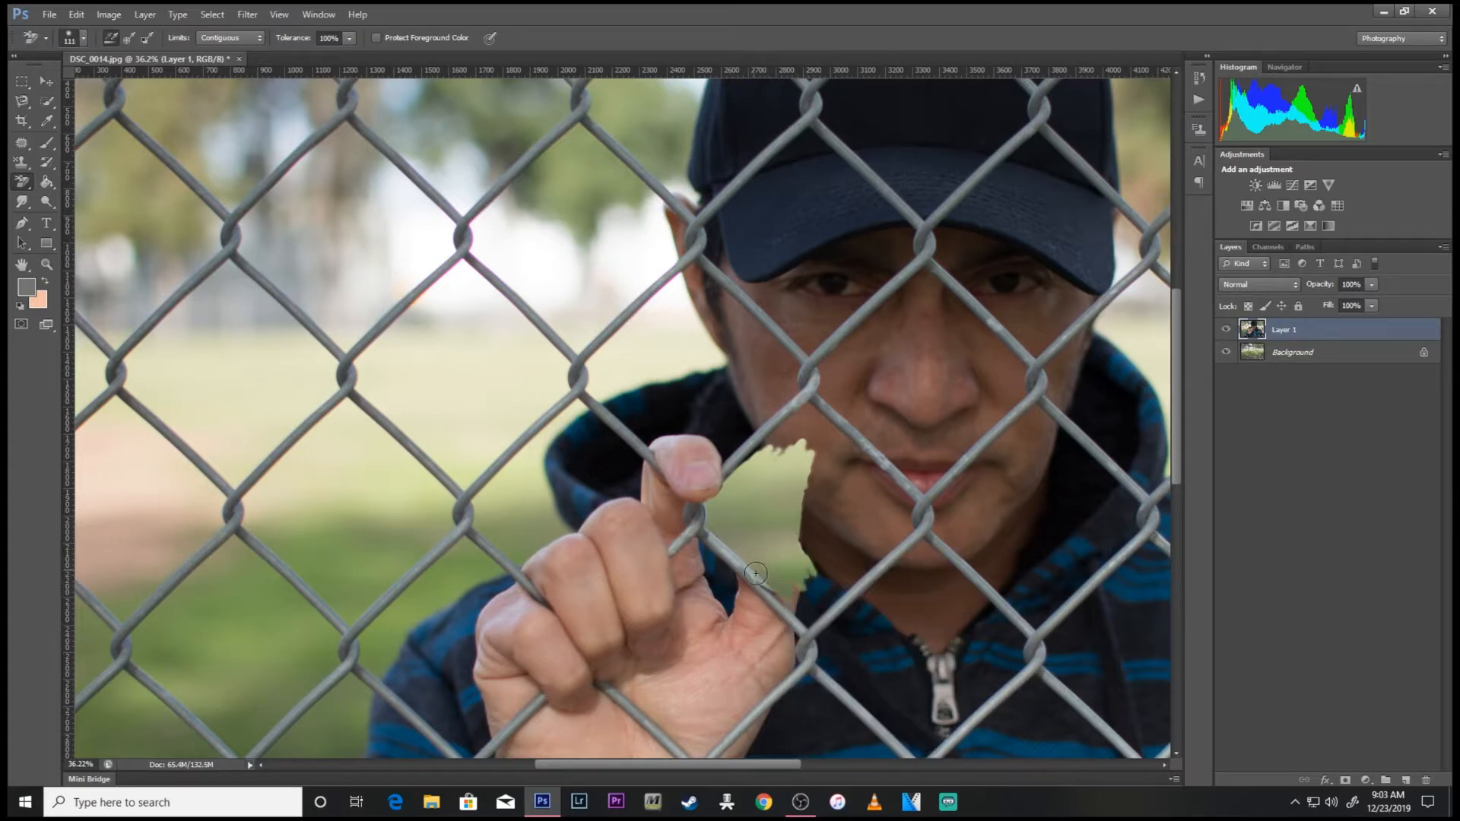
Erase the remaining jacket, chin and cheek inside the fence diamond beyond the thumb, up to its wires and knots
mouse_move(788, 603)
left_mouse_down()
mouse_move(833, 597)
mouse_move(813, 616)
mouse_move(832, 607)
mouse_move(814, 613)
mouse_move(802, 577)
left_mouse_up()
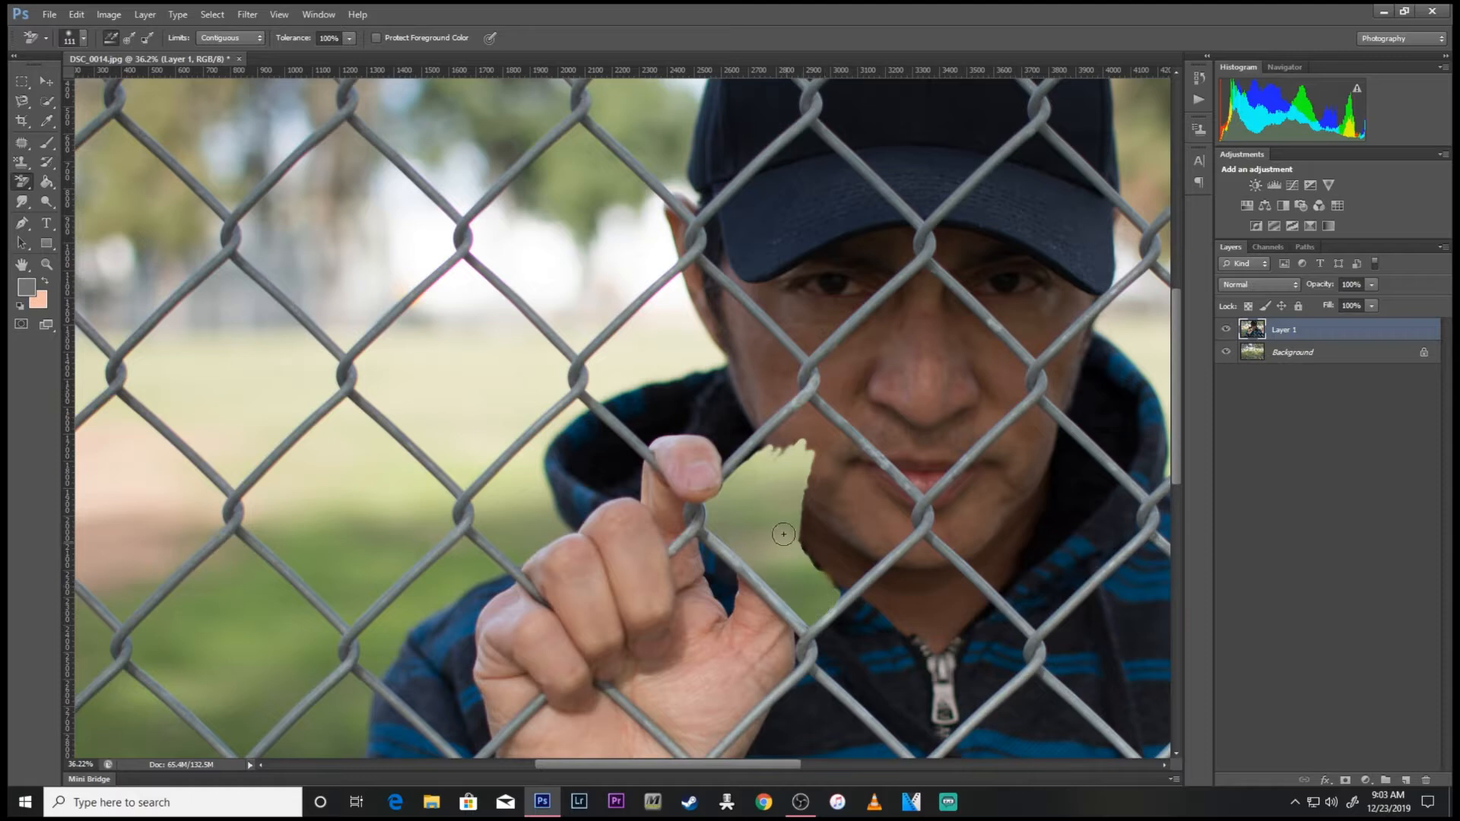
mouse_move(800, 434)
left_mouse_down()
mouse_move(741, 468)
mouse_move(795, 414)
mouse_move(850, 437)
mouse_move(806, 430)
mouse_move(770, 463)
mouse_move(867, 460)
mouse_move(887, 478)
left_mouse_up()
mouse_move(888, 481)
left_mouse_down()
mouse_move(882, 513)
mouse_move(843, 447)
mouse_move(882, 471)
left_mouse_up()
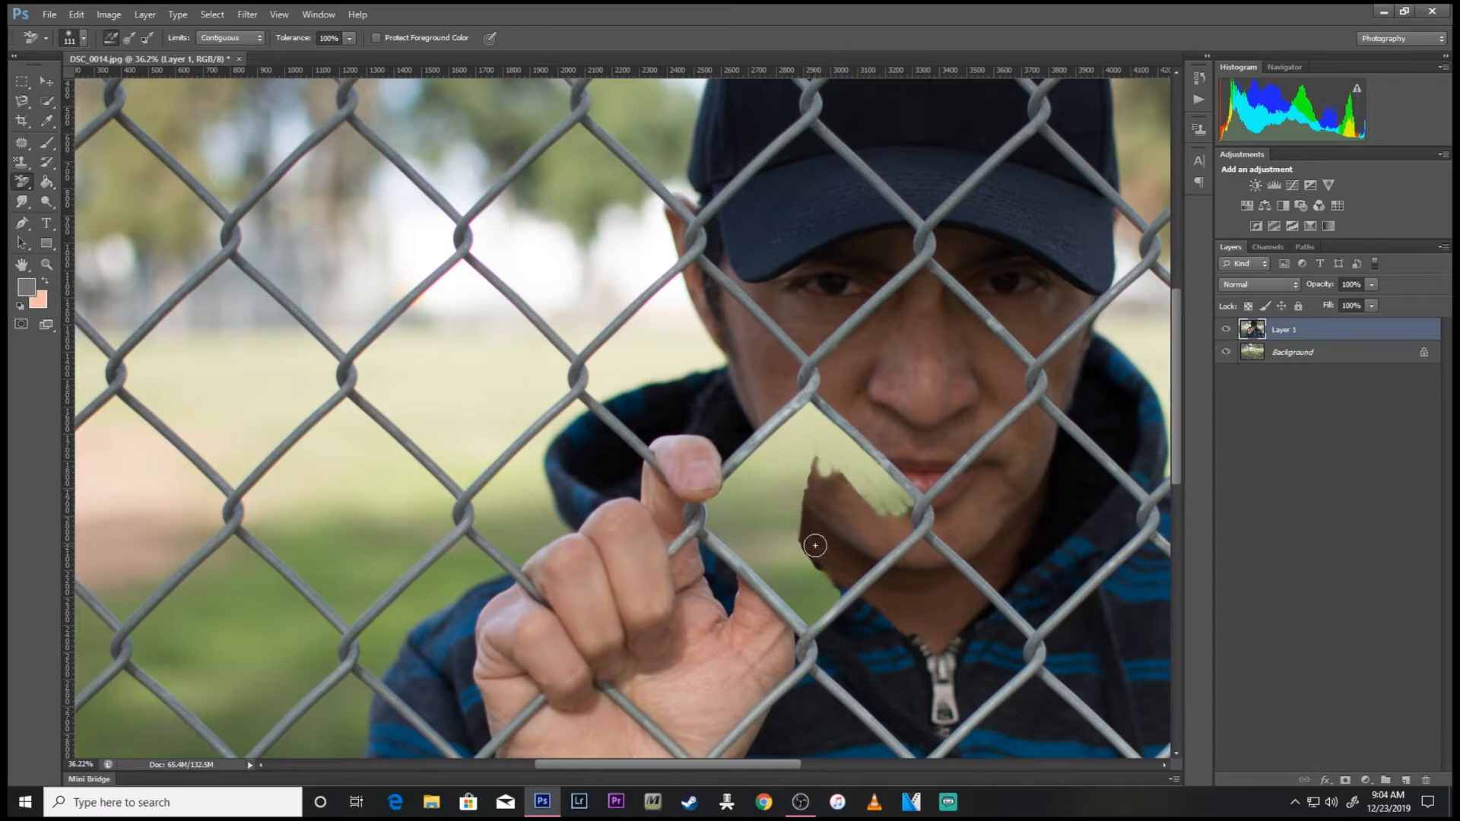
mouse_move(821, 466)
left_mouse_down()
mouse_move(822, 548)
mouse_move(857, 493)
mouse_move(827, 572)
left_mouse_up()
mouse_move(854, 510)
left_mouse_down()
mouse_move(831, 586)
mouse_move(849, 565)
mouse_move(826, 606)
mouse_move(905, 530)
mouse_move(874, 555)
mouse_move(888, 527)
mouse_move(870, 534)
mouse_move(907, 518)
left_mouse_up()
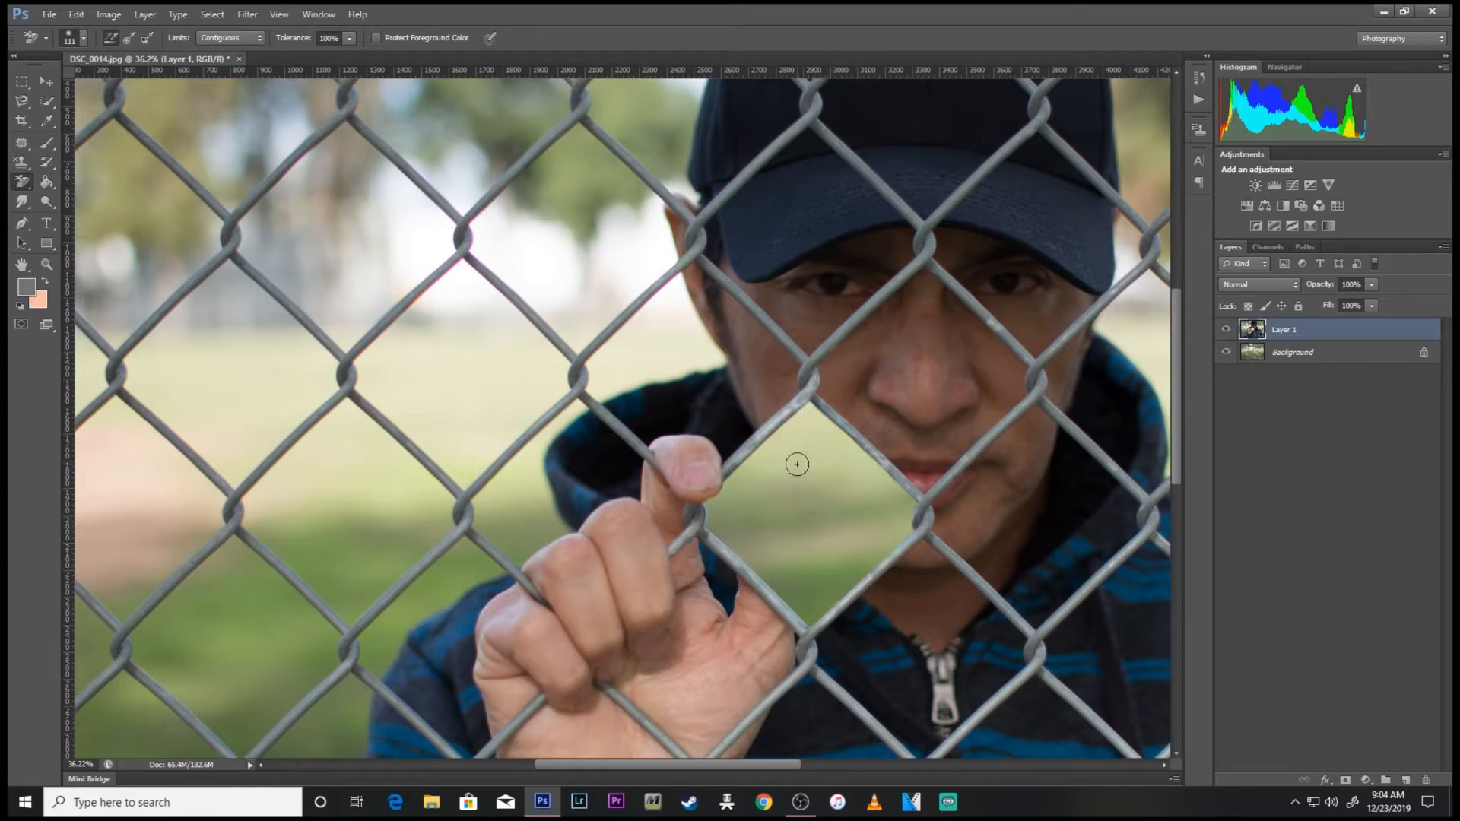
Erase the sleeve in the fence diamond beside the raised wrist, switching the eraser to 76% tolerance and Find Edges limits for the remainder
left_click_drag(1176, 468, 1178, 522)
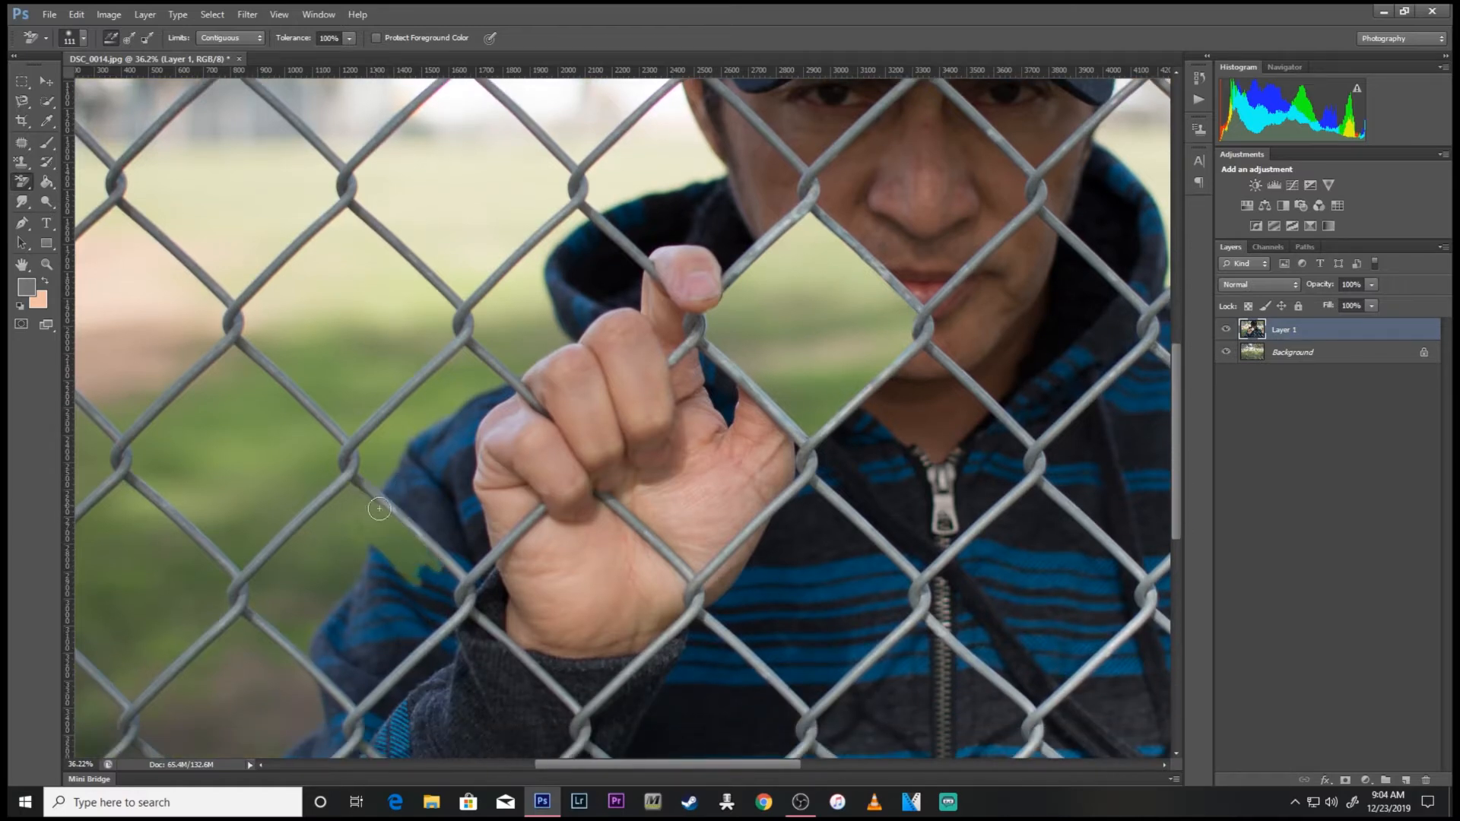
mouse_move(358, 511)
left_mouse_down()
mouse_move(367, 561)
mouse_move(353, 625)
mouse_move(380, 588)
mouse_move(380, 543)
mouse_move(349, 605)
mouse_move(317, 633)
mouse_move(309, 619)
mouse_move(303, 646)
mouse_move(366, 698)
mouse_move(336, 678)
mouse_move(351, 703)
mouse_move(310, 649)
mouse_move(321, 666)
mouse_move(355, 655)
mouse_move(358, 676)
mouse_move(329, 655)
left_mouse_up()
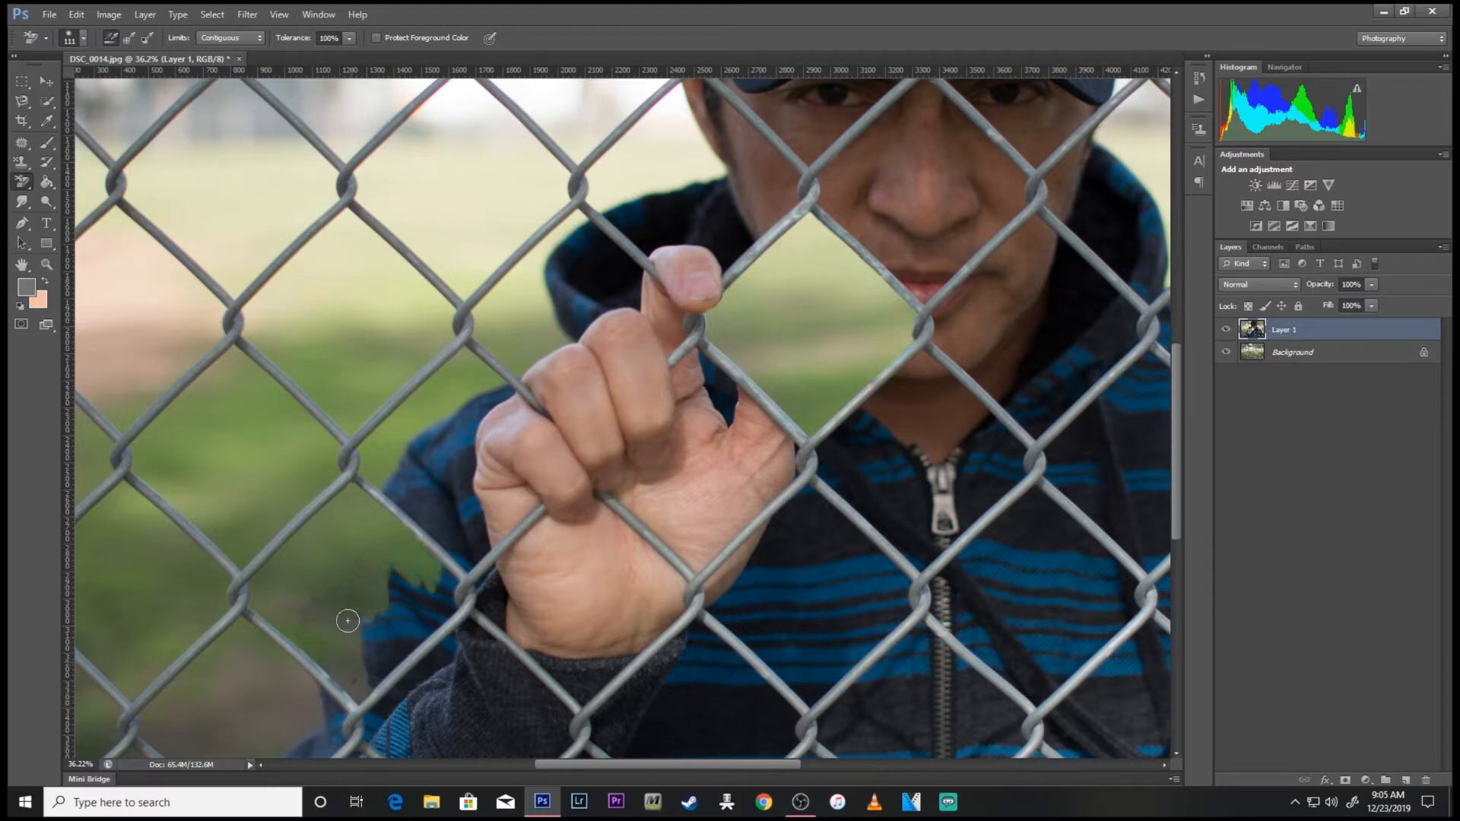
left_click(349, 38)
left_click_drag(337, 58, 331, 58)
left_click(255, 38)
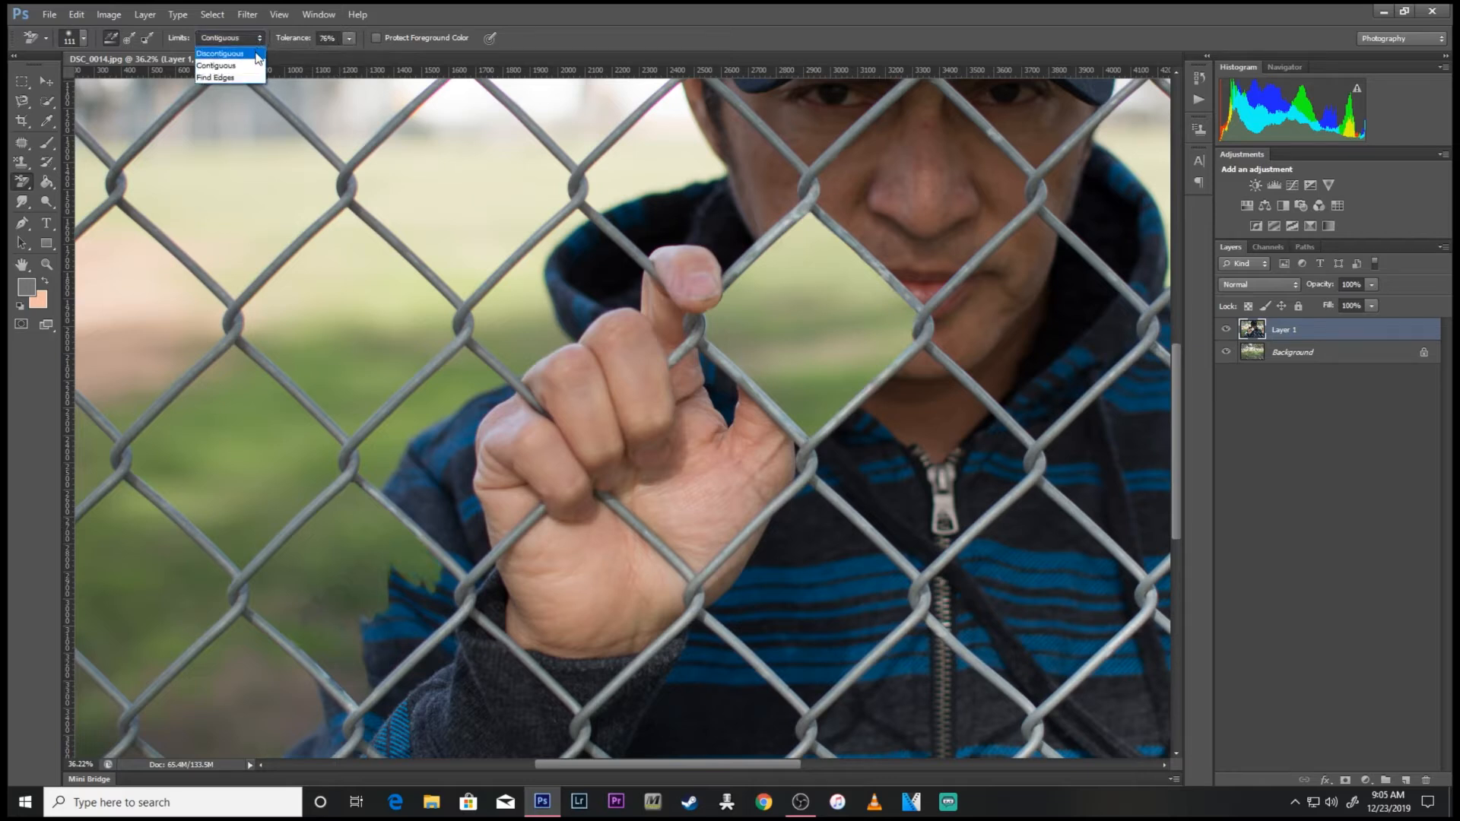
left_click(243, 77)
mouse_move(396, 572)
left_mouse_down()
mouse_move(401, 612)
mouse_move(411, 581)
mouse_move(429, 611)
mouse_move(450, 580)
left_mouse_up()
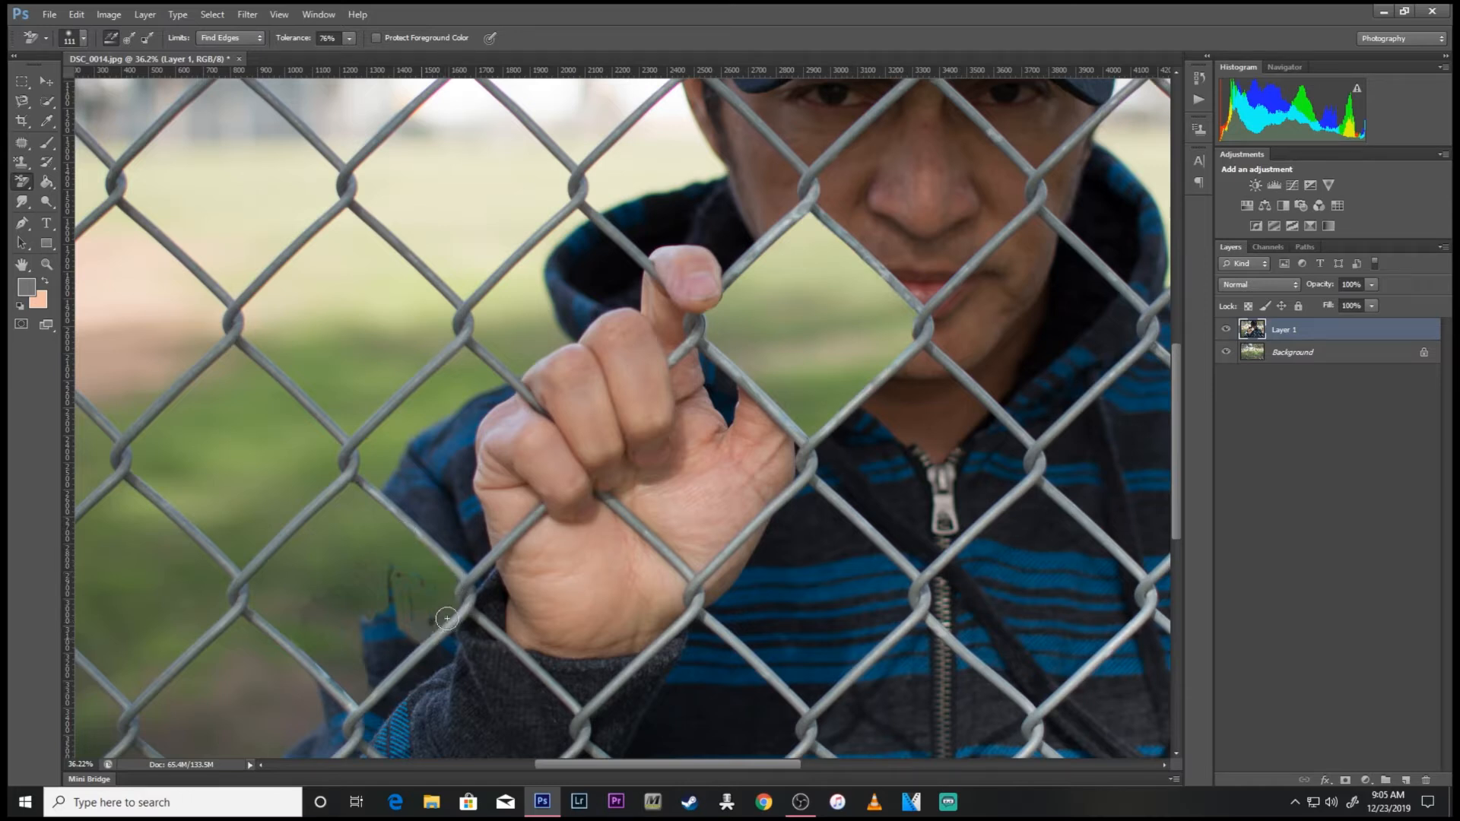
left_click_drag(403, 611, 379, 625)
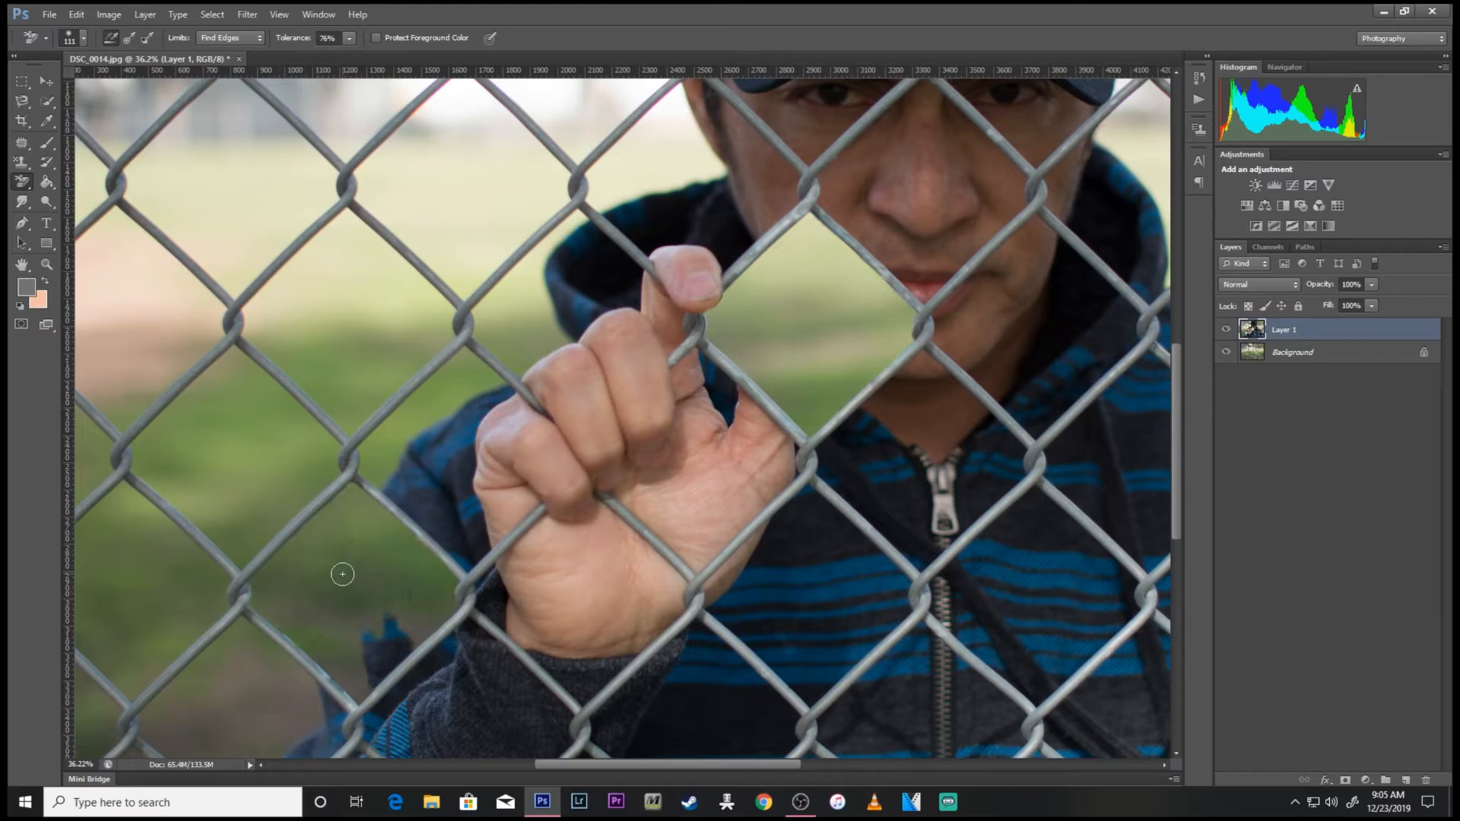
mouse_move(327, 613)
left_mouse_down()
mouse_move(373, 598)
mouse_move(365, 639)
mouse_move(396, 610)
mouse_move(403, 619)
mouse_move(373, 664)
mouse_move(410, 631)
mouse_move(374, 691)
mouse_move(422, 643)
mouse_move(371, 693)
left_mouse_up()
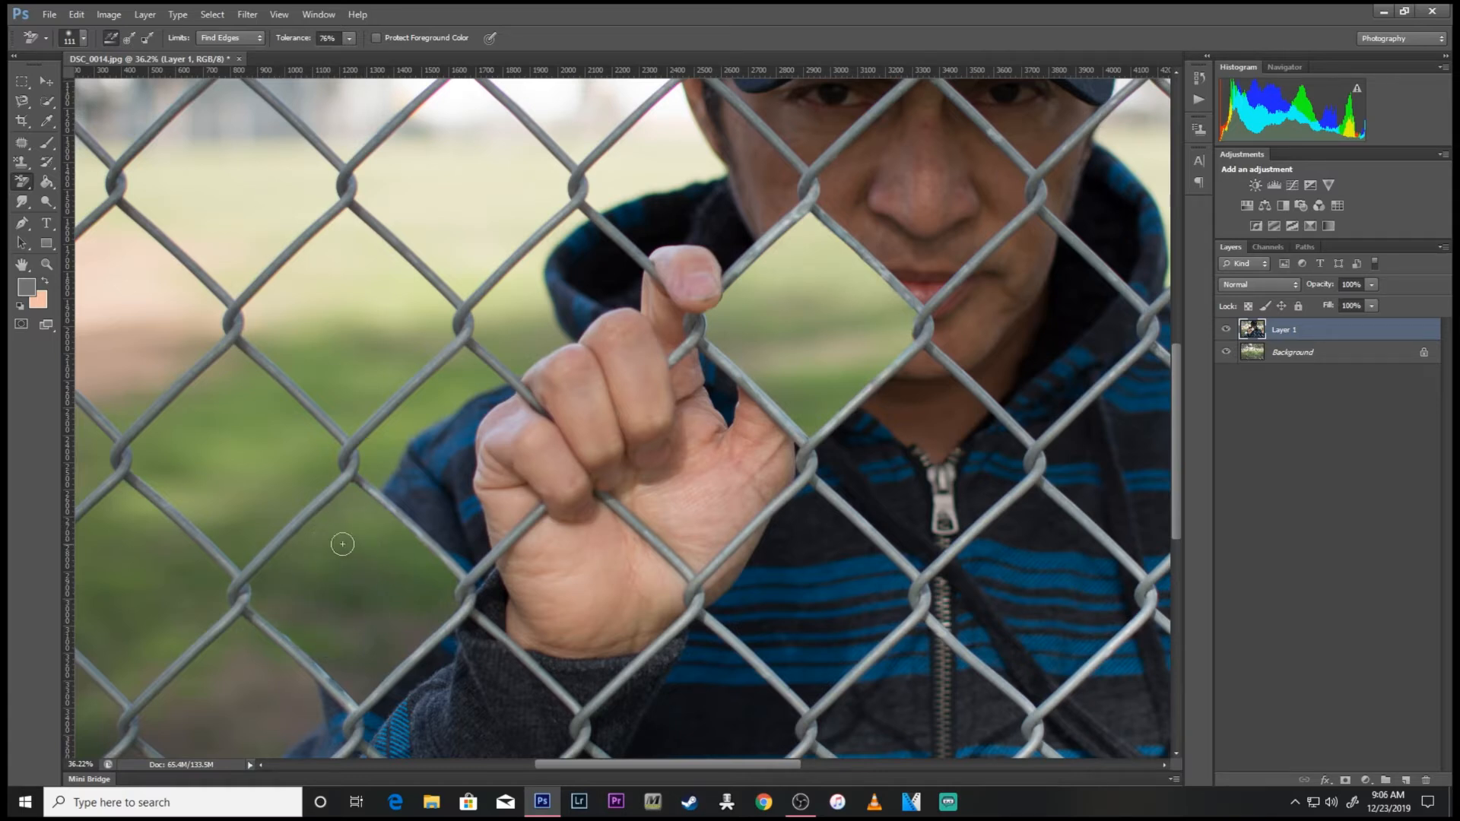
With a 174 px eraser brush and 100% tolerance, erase the jacket in the fence diamonds beside the zipper pull and below the palm
left_click(47, 264)
left_click_drag(561, 564, 518, 565)
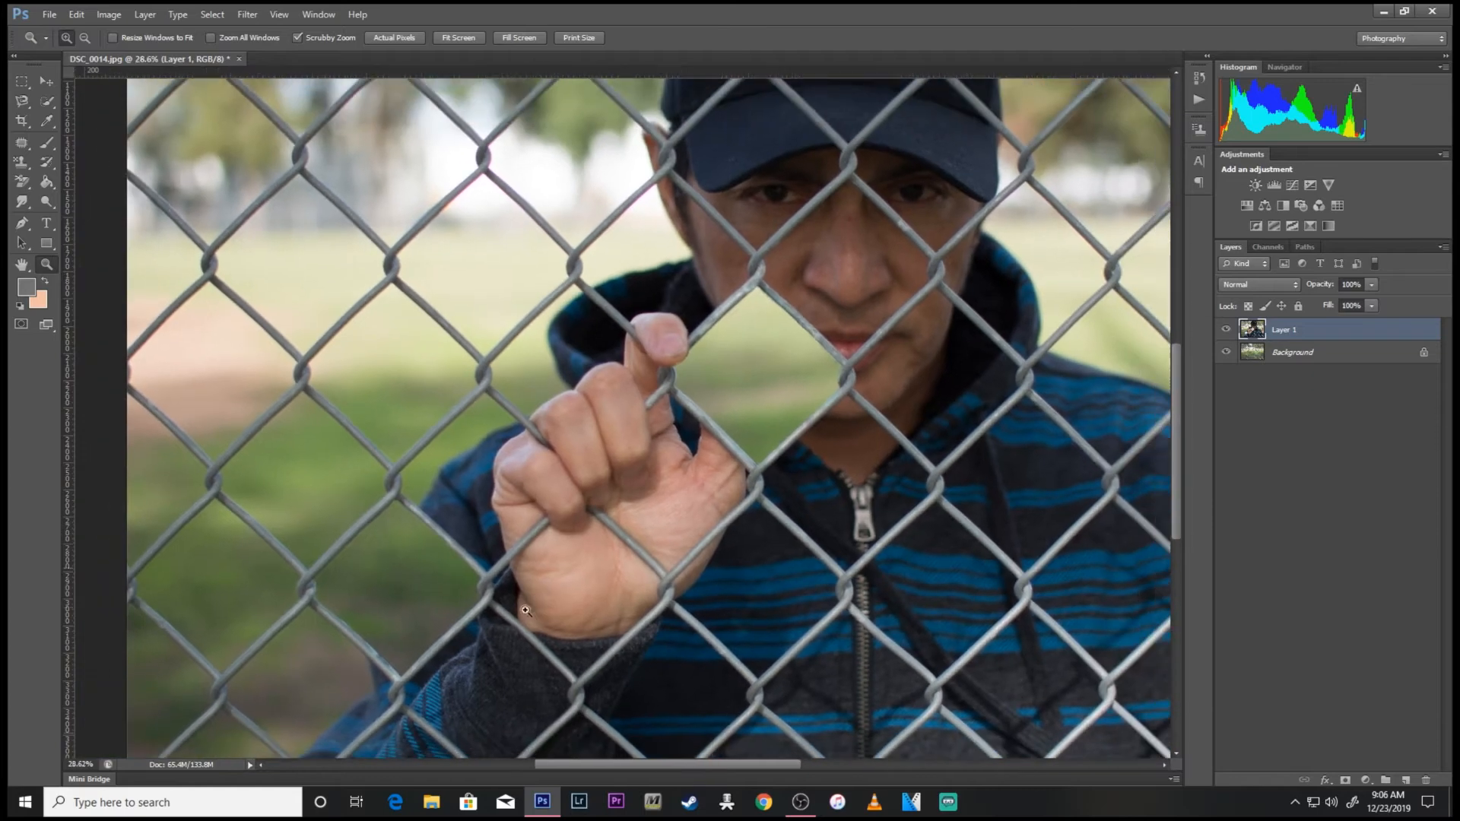
left_click_drag(1179, 501, 1178, 540)
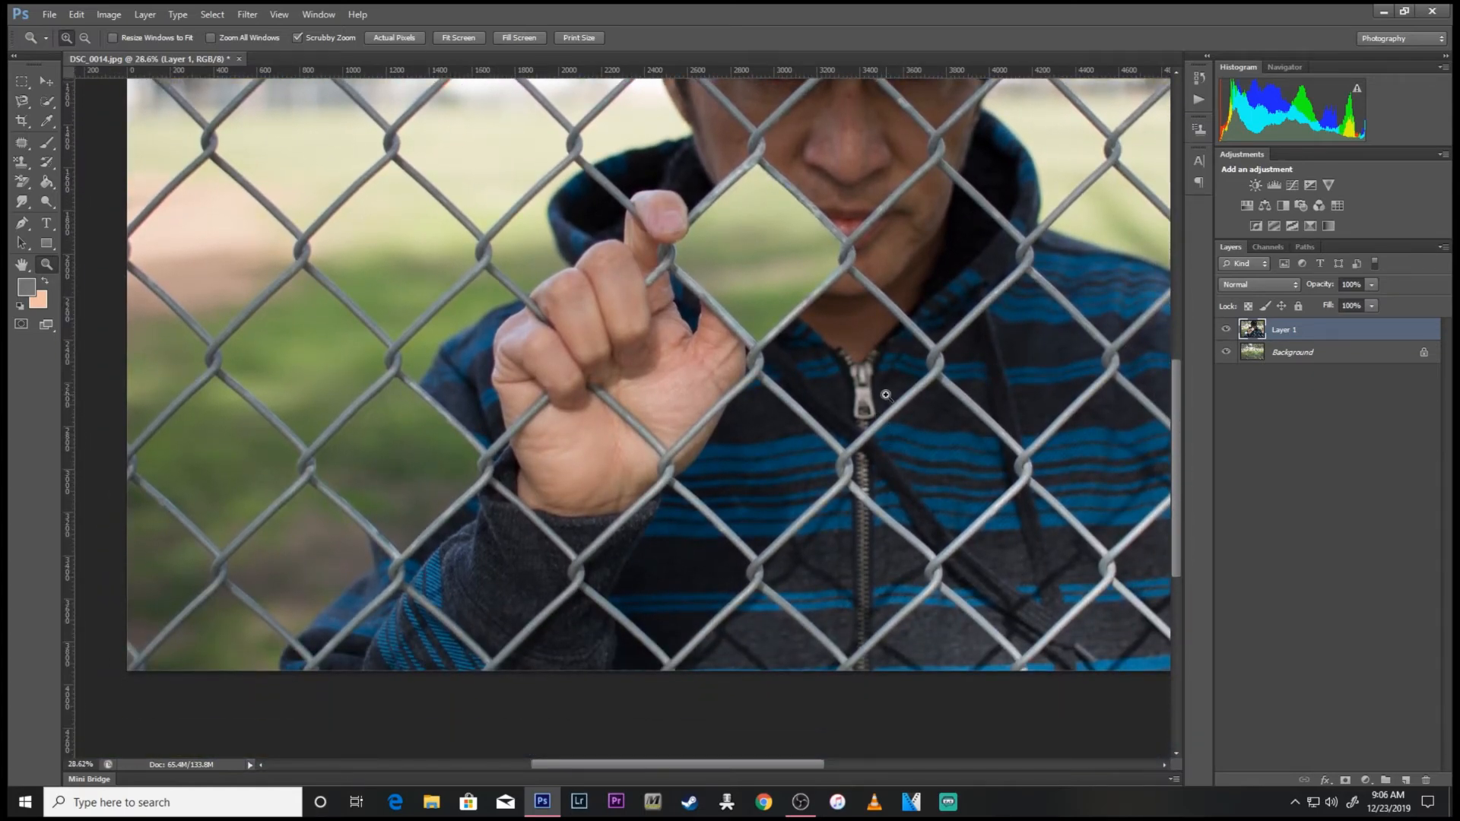
key("a")
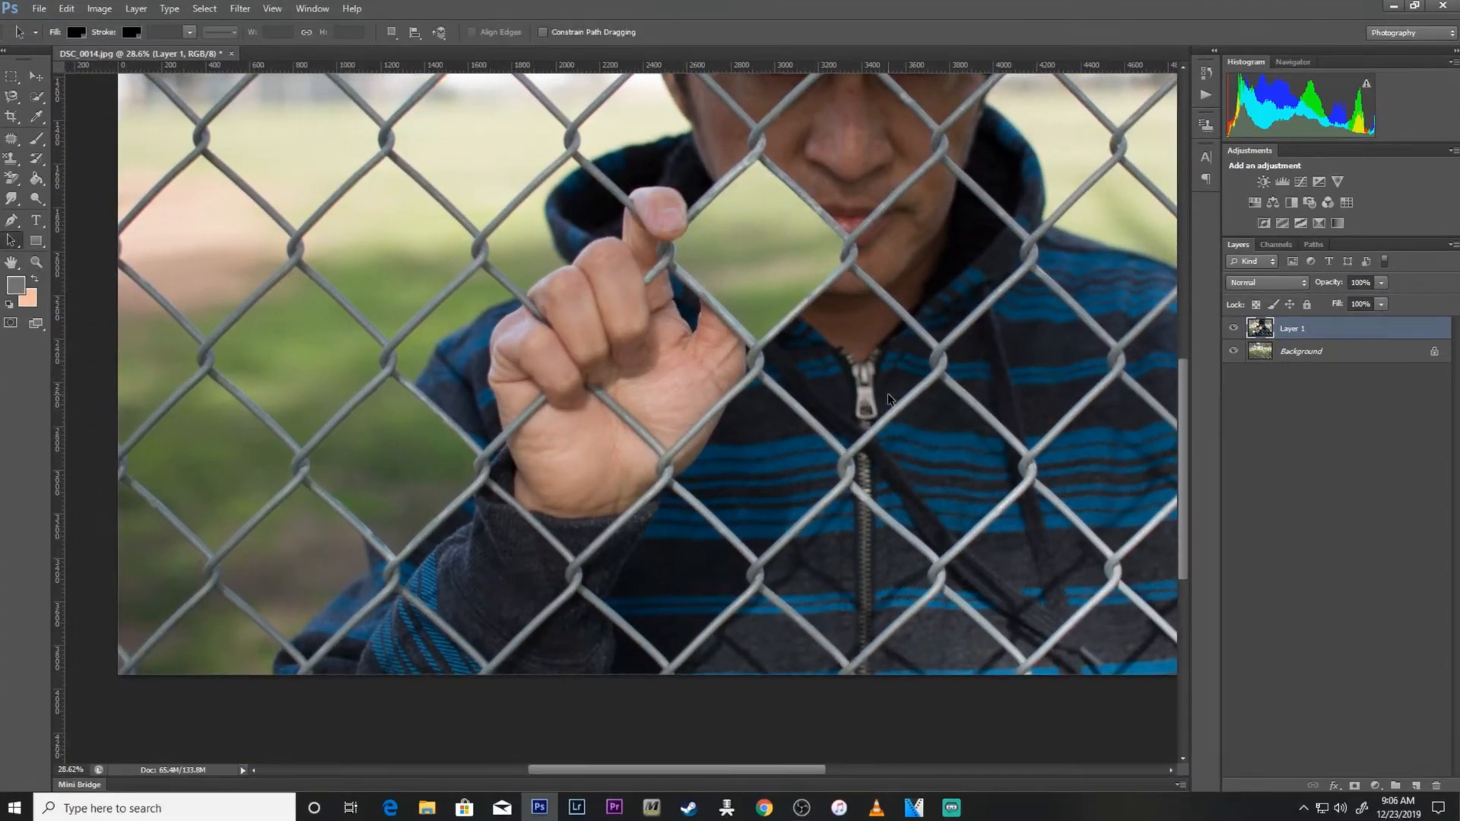
left_click(11, 178)
mouse_move(951, 430)
left_mouse_down()
mouse_move(913, 494)
mouse_move(882, 456)
mouse_move(897, 406)
mouse_move(924, 392)
mouse_move(959, 426)
mouse_move(917, 422)
mouse_move(890, 445)
mouse_move(876, 496)
mouse_move(920, 498)
left_mouse_up()
right_click(928, 443)
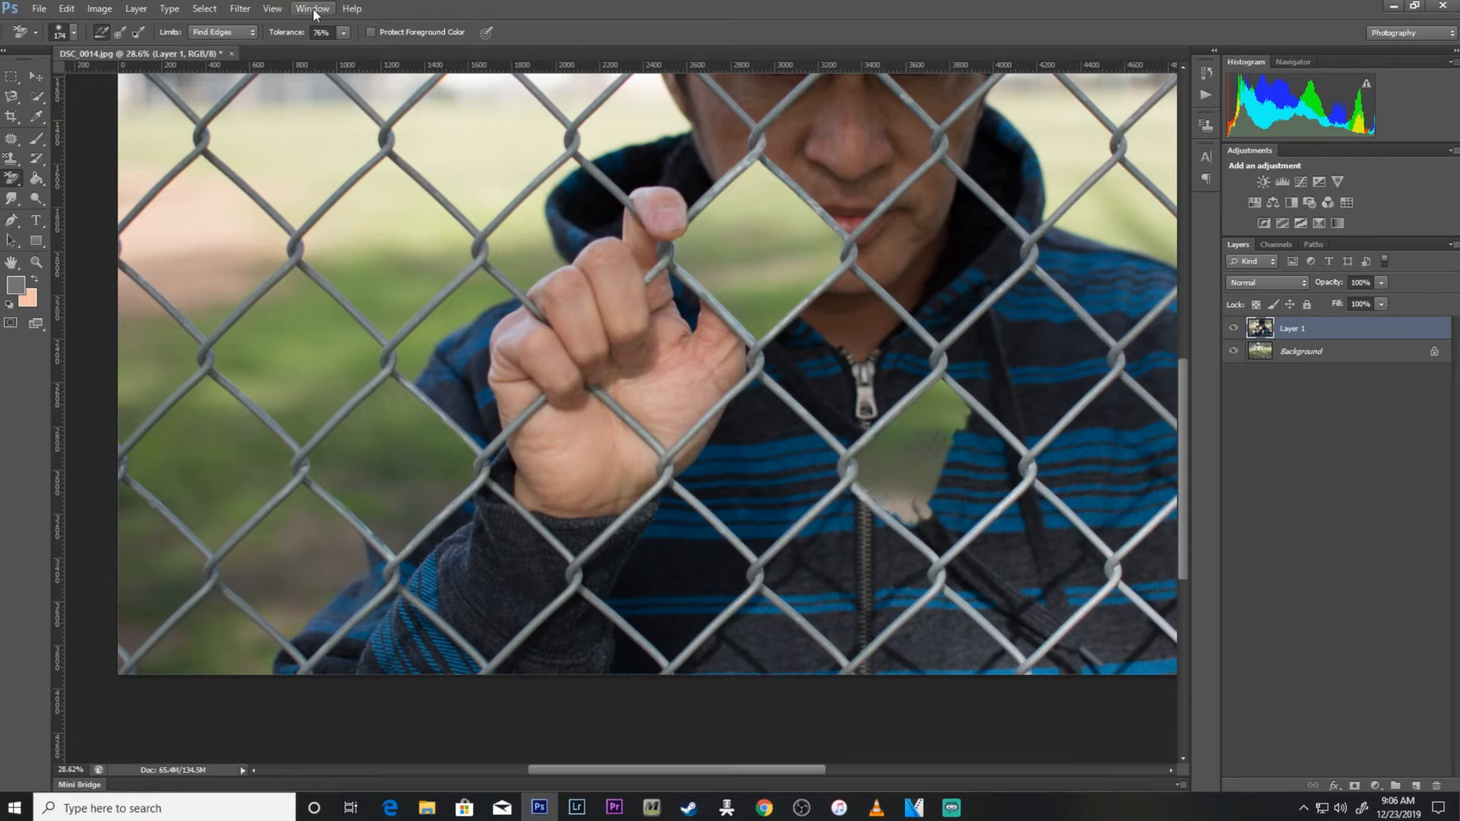
left_click_drag(345, 49, 366, 49)
mouse_move(932, 447)
left_mouse_down()
mouse_move(967, 435)
mouse_move(982, 444)
mouse_move(956, 401)
mouse_move(1017, 455)
mouse_move(985, 476)
mouse_move(959, 426)
mouse_move(952, 490)
mouse_move(934, 485)
mouse_move(924, 513)
mouse_move(906, 525)
mouse_move(872, 490)
mouse_move(944, 553)
mouse_move(927, 482)
mouse_move(924, 527)
mouse_move(894, 489)
mouse_move(861, 486)
mouse_move(893, 514)
mouse_move(959, 515)
mouse_move(938, 541)
mouse_move(963, 492)
mouse_move(961, 511)
mouse_move(920, 488)
mouse_move(961, 535)
mouse_move(1020, 470)
left_mouse_up()
mouse_move(655, 523)
left_mouse_down()
mouse_move(598, 559)
mouse_move(649, 541)
mouse_move(668, 495)
mouse_move(647, 517)
mouse_move(676, 487)
mouse_move(676, 544)
mouse_move(707, 594)
mouse_move(732, 584)
mouse_move(722, 539)
mouse_move(741, 557)
mouse_move(721, 612)
mouse_move(686, 646)
mouse_move(667, 643)
mouse_move(720, 599)
mouse_move(711, 547)
mouse_move(636, 585)
mouse_move(595, 586)
mouse_move(623, 616)
mouse_move(584, 586)
mouse_move(607, 604)
mouse_move(611, 587)
mouse_move(614, 606)
mouse_move(670, 633)
mouse_move(660, 608)
mouse_move(676, 608)
mouse_move(676, 626)
mouse_move(688, 607)
mouse_move(668, 579)
mouse_move(664, 637)
mouse_move(680, 543)
mouse_move(640, 604)
mouse_move(636, 566)
mouse_move(656, 608)
mouse_move(673, 598)
mouse_move(667, 533)
mouse_move(643, 583)
mouse_move(699, 613)
left_mouse_up()
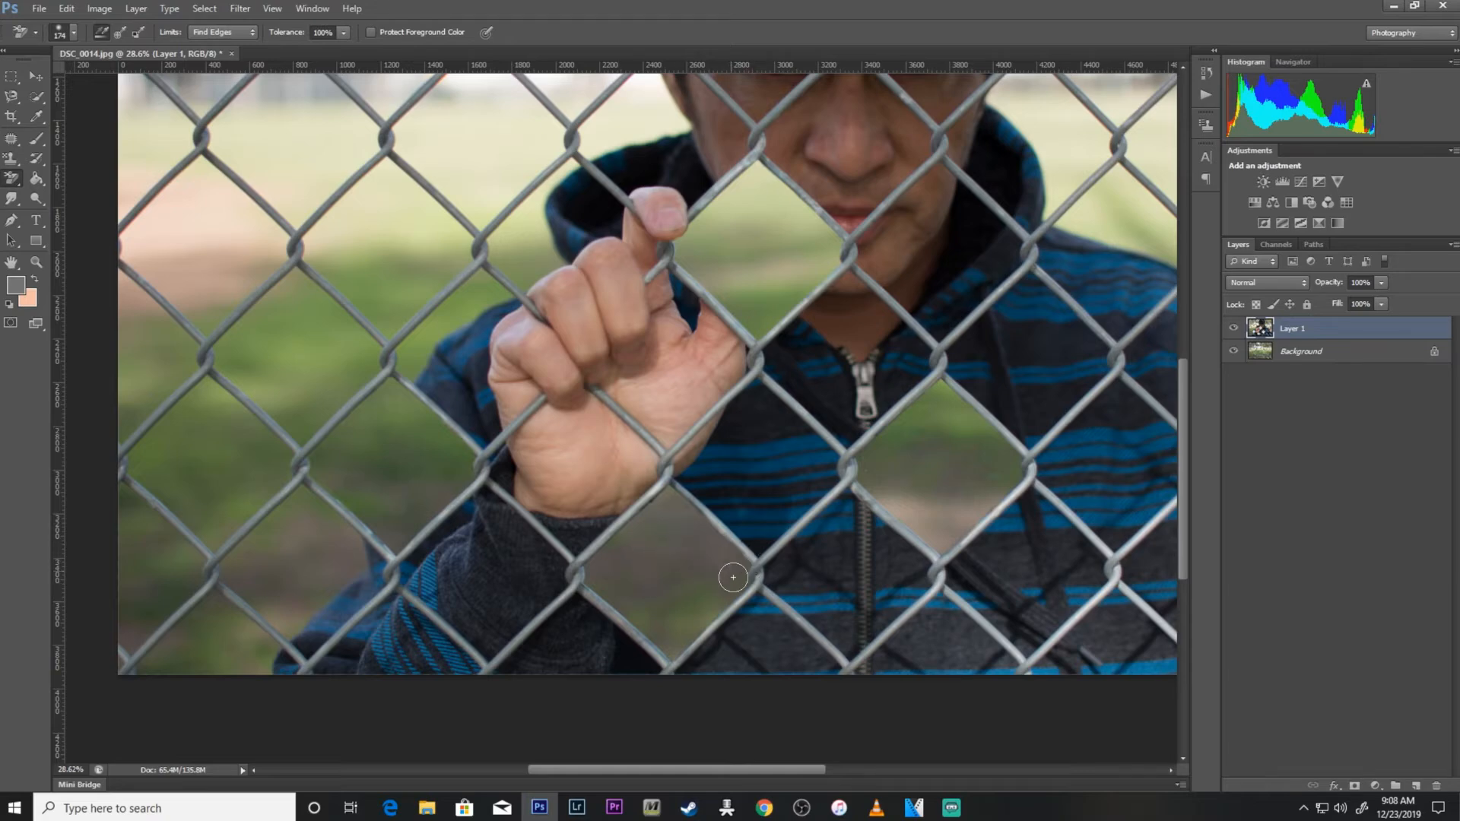
Erase the edge of the face and hood inside the fence diamond beside the cheek, below the cap's brim
left_click(36, 262)
mouse_move(701, 428)
left_mouse_down()
mouse_move(655, 410)
mouse_move(746, 355)
left_mouse_up()
left_click(11, 179)
mouse_move(703, 304)
left_mouse_down()
mouse_move(754, 247)
mouse_move(789, 277)
mouse_move(762, 258)
mouse_move(752, 302)
mouse_move(724, 314)
mouse_move(710, 302)
mouse_move(756, 378)
mouse_move(773, 317)
mouse_move(771, 367)
left_mouse_up()
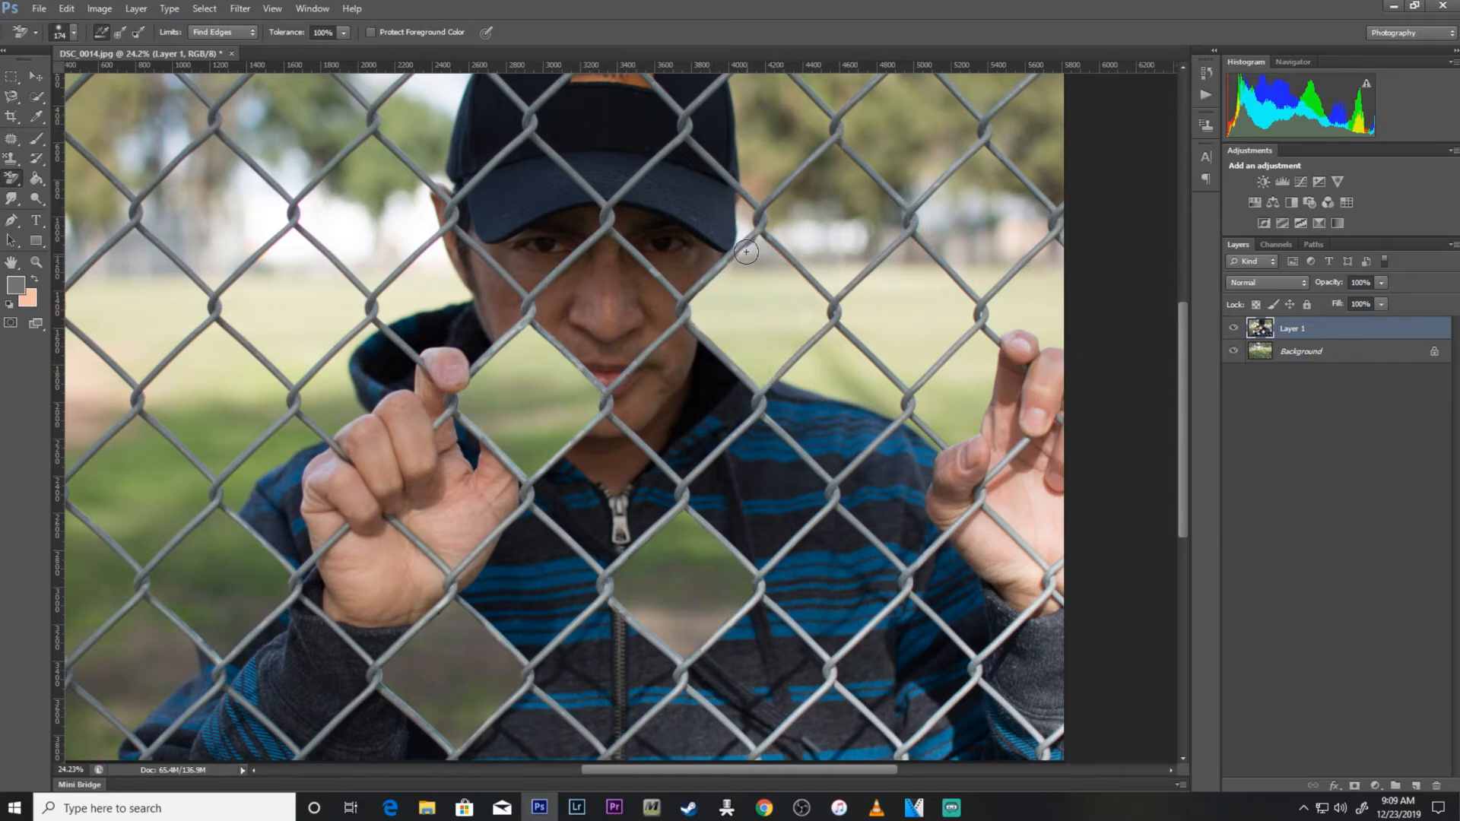
Erase the cap's crown in the opening beside its logo patch and its opposite side in the fence diamond above the ear
scroll(749, 245, "up", 3)
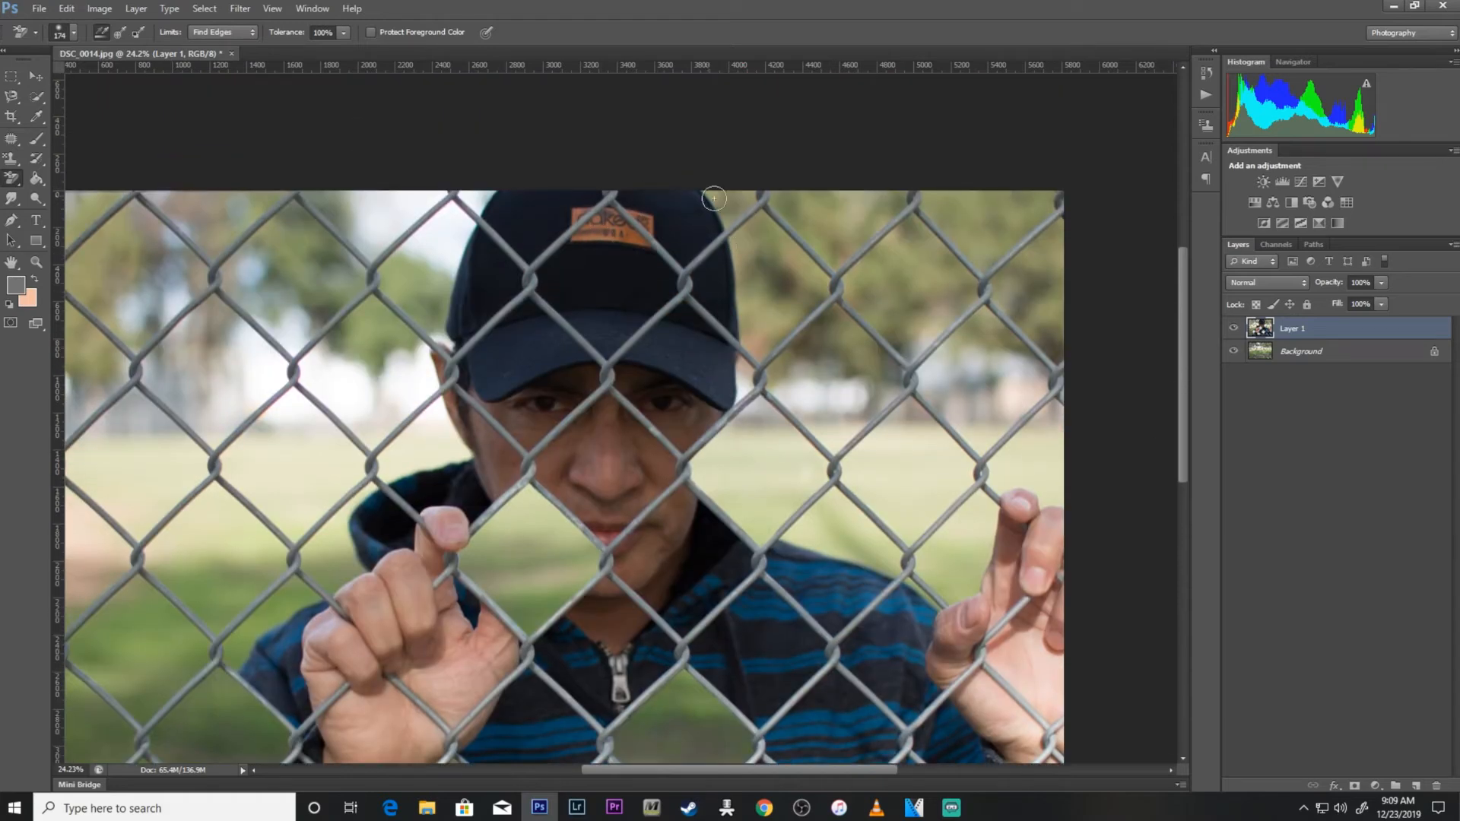
mouse_move(622, 192)
left_mouse_down()
mouse_move(638, 218)
mouse_move(639, 188)
mouse_move(635, 213)
mouse_move(683, 264)
mouse_move(745, 216)
mouse_move(677, 244)
mouse_move(647, 199)
left_mouse_up()
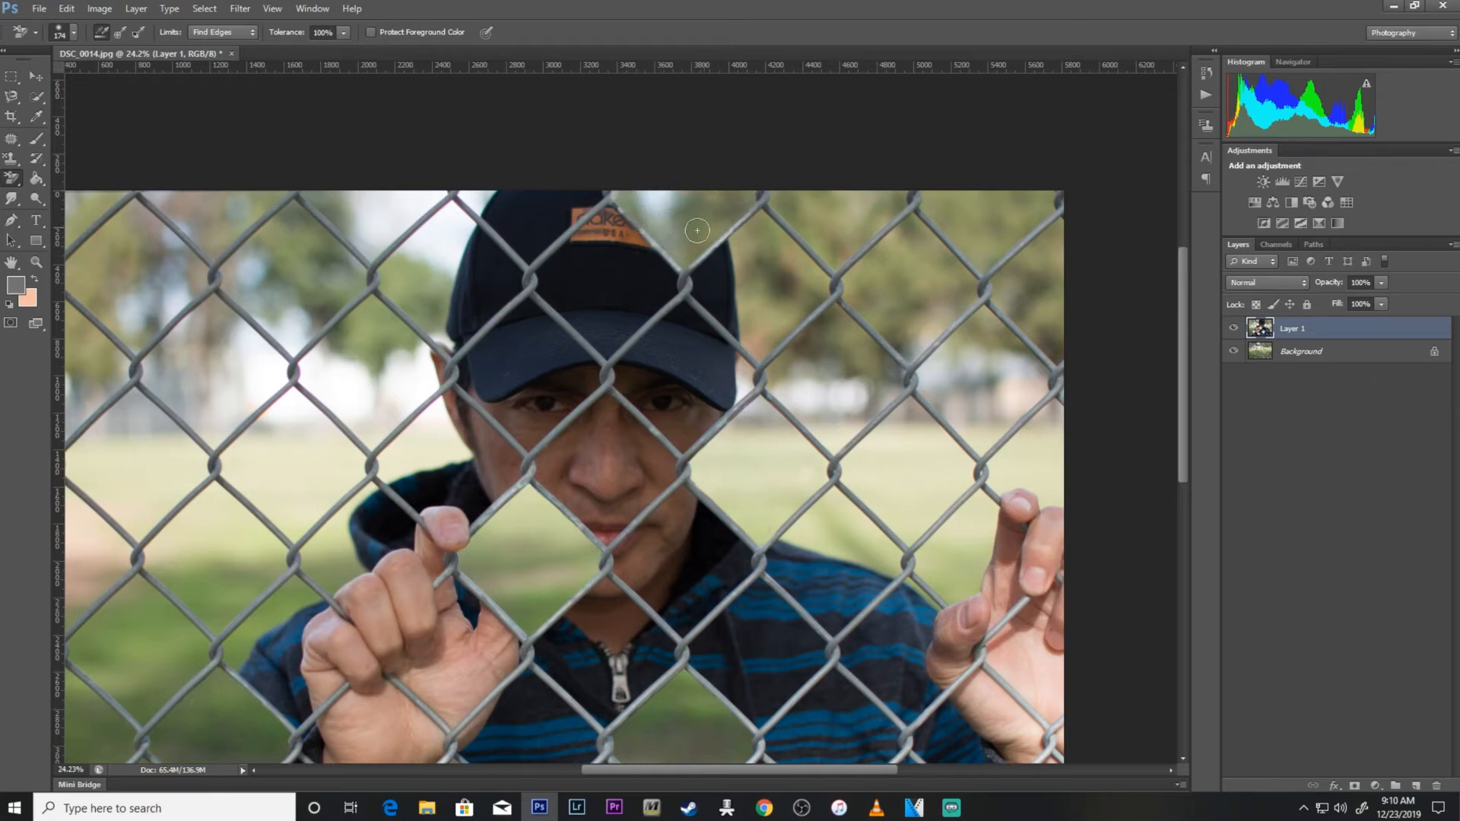
mouse_move(442, 348)
left_mouse_down()
mouse_move(491, 308)
mouse_move(455, 354)
mouse_move(510, 301)
mouse_move(499, 313)
mouse_move(518, 280)
mouse_move(498, 246)
mouse_move(512, 254)
mouse_move(503, 276)
mouse_move(473, 232)
mouse_move(443, 302)
mouse_move(429, 263)
mouse_move(406, 275)
mouse_move(406, 250)
mouse_move(383, 271)
mouse_move(433, 223)
mouse_move(375, 286)
mouse_move(395, 280)
mouse_move(446, 341)
left_mouse_up()
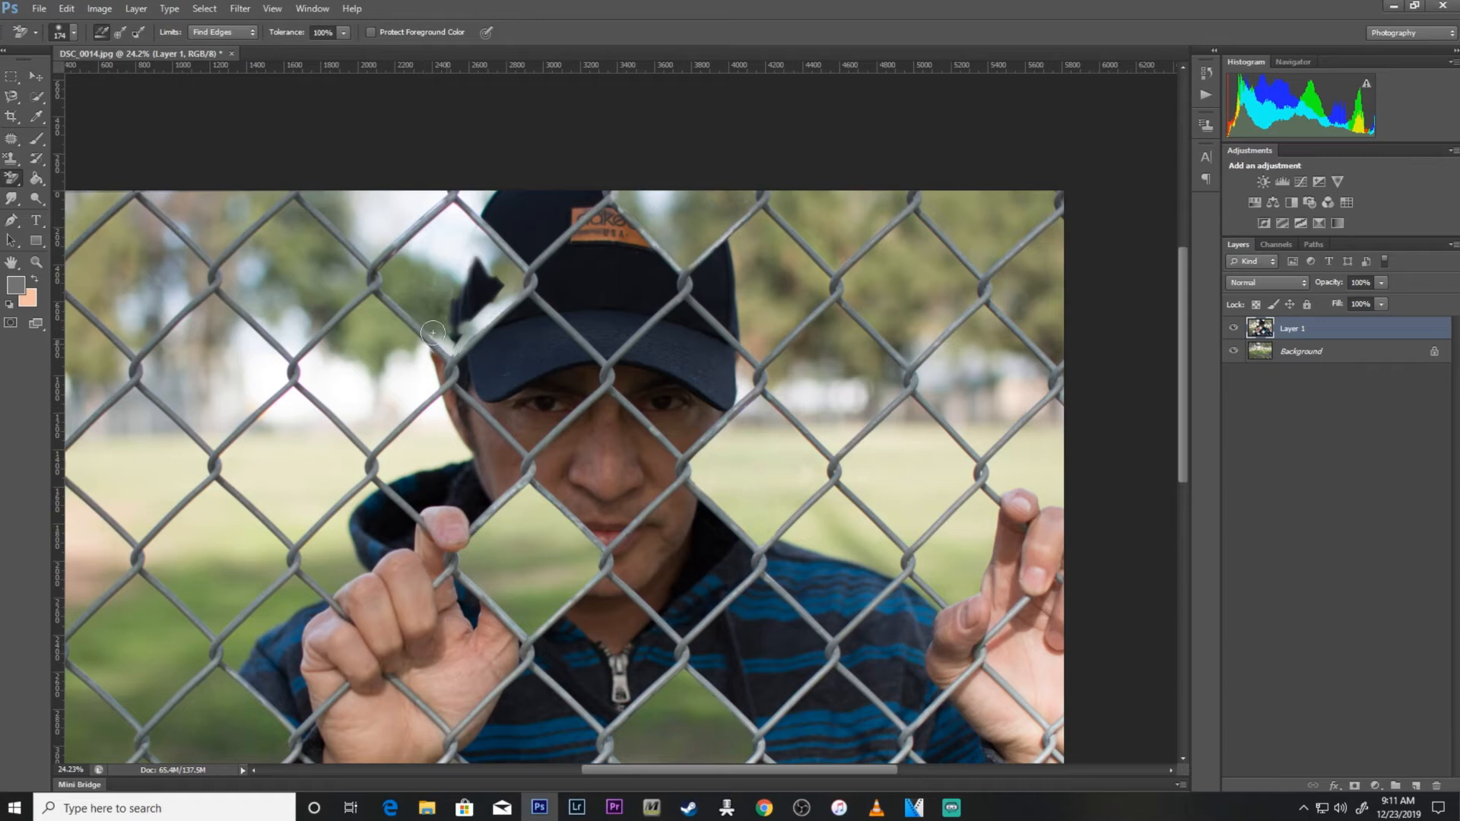
mouse_move(508, 273)
left_mouse_down()
mouse_move(455, 345)
mouse_move(492, 316)
mouse_move(481, 335)
mouse_move(510, 286)
mouse_move(449, 314)
mouse_move(442, 294)
mouse_move(472, 265)
mouse_move(486, 274)
mouse_move(478, 260)
mouse_move(470, 305)
mouse_move(497, 262)
left_mouse_up()
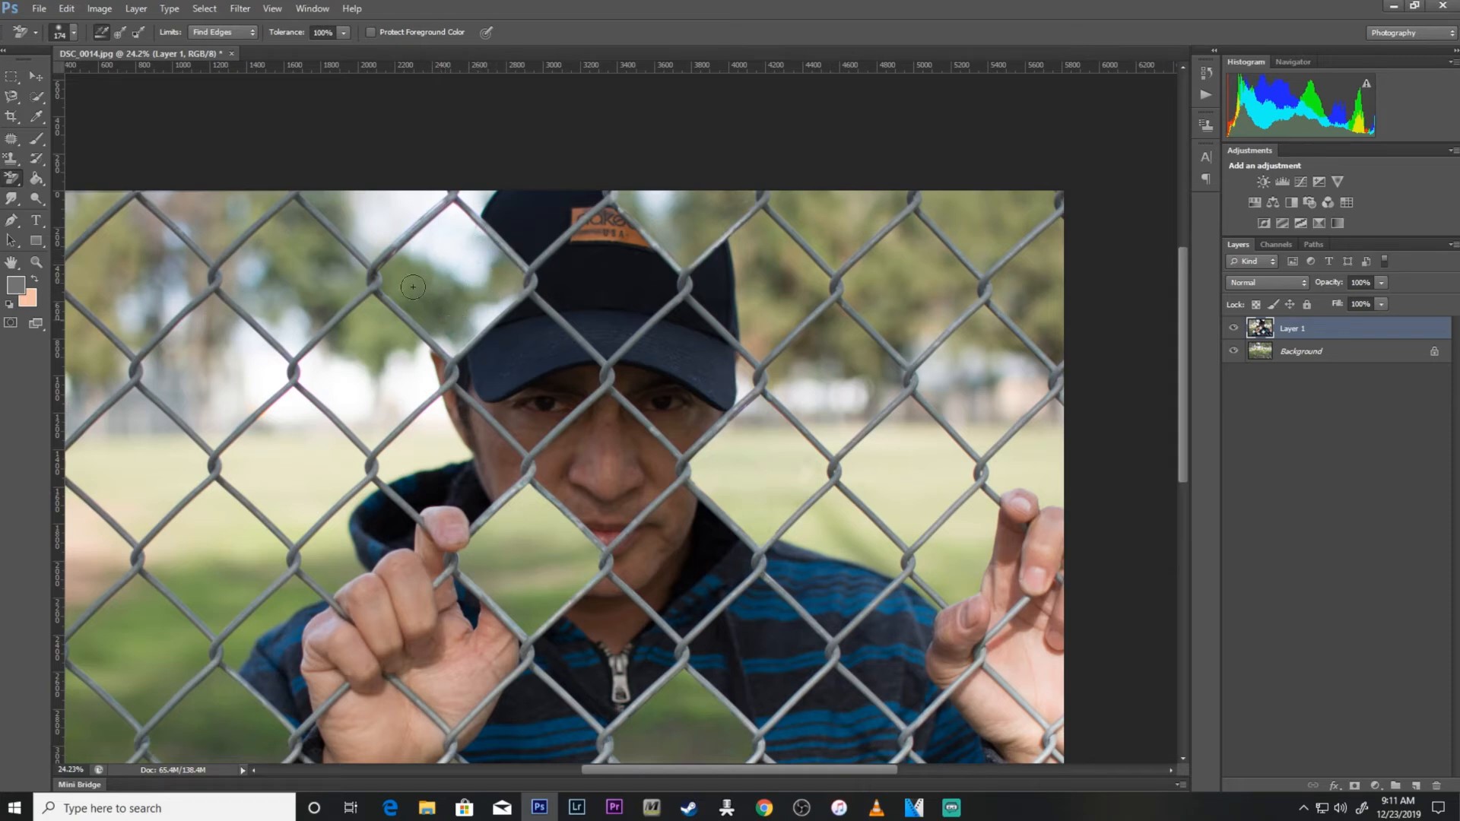
Erase the jacket shoulder inside the fence diamond between the hood and the second hand
left_click(36, 263)
left_click_drag(862, 488, 847, 487)
key("e")
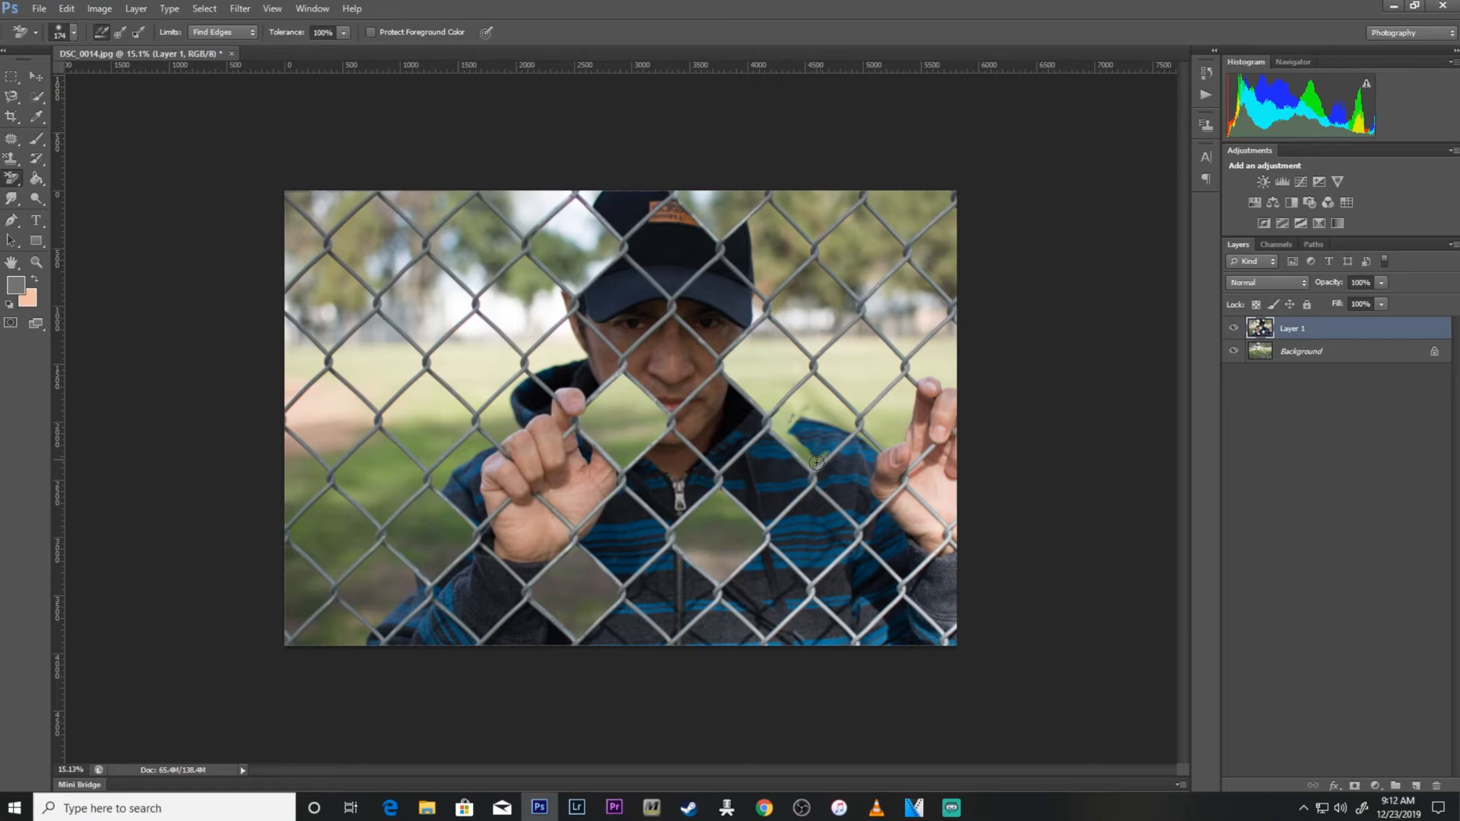
mouse_move(844, 439)
left_mouse_down()
mouse_move(815, 458)
mouse_move(801, 412)
left_mouse_up()
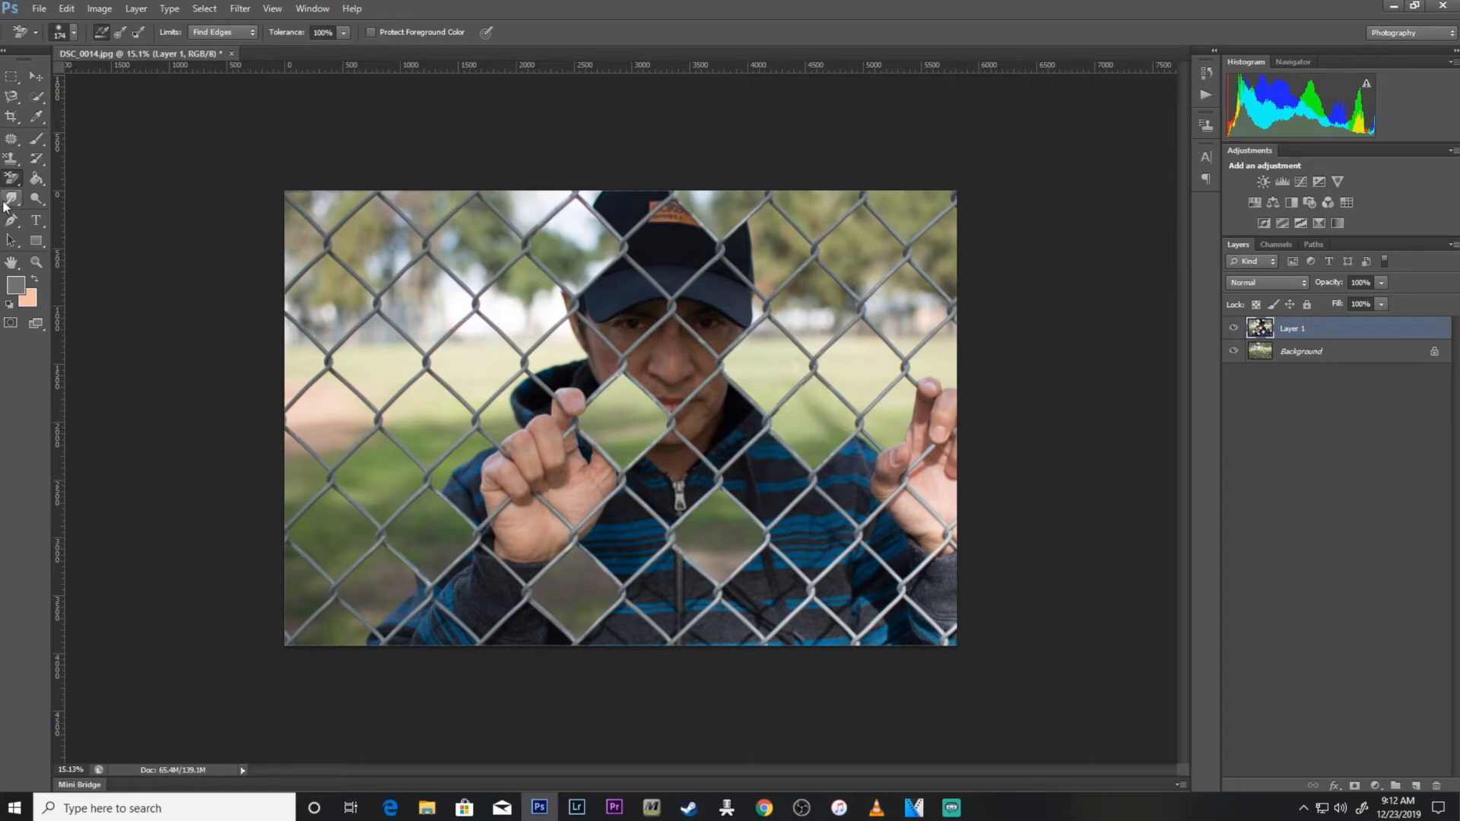
Undo the first stroke and erase the jacket inside the low fence diamond beside the second hand's cuff
mouse_move(861, 560)
left_mouse_down()
mouse_move(830, 575)
mouse_move(883, 571)
mouse_move(844, 600)
mouse_move(933, 522)
left_mouse_up()
left_click(36, 262)
left_click(67, 8)
left_click(71, 56)
left_click(12, 180)
mouse_move(867, 586)
left_mouse_down()
mouse_move(791, 479)
mouse_move(832, 563)
mouse_move(805, 560)
mouse_move(764, 589)
left_mouse_up()
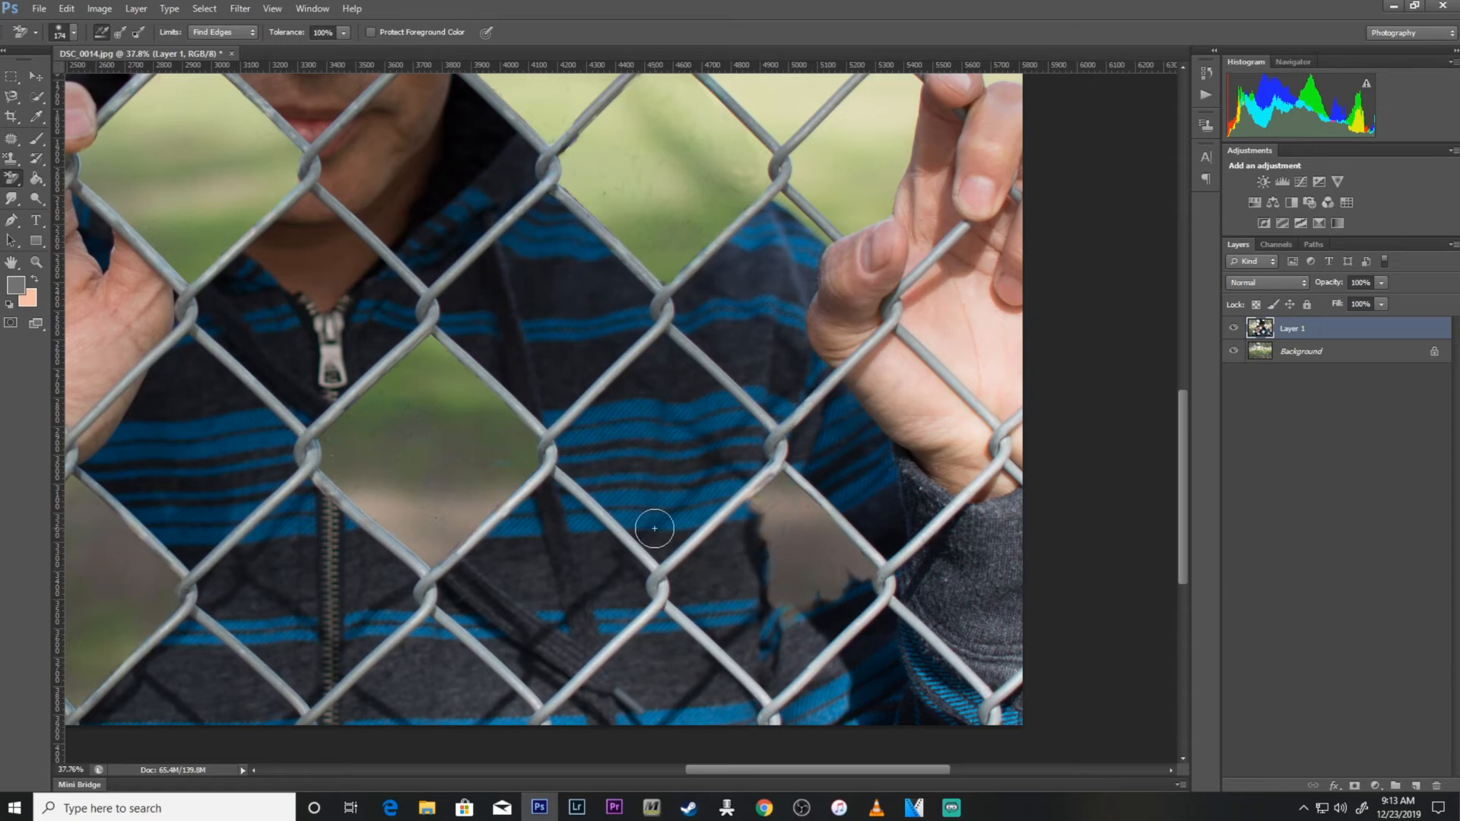
mouse_move(654, 528)
left_mouse_down()
mouse_move(744, 552)
mouse_move(765, 521)
mouse_move(729, 527)
mouse_move(750, 505)
mouse_move(684, 571)
mouse_move(705, 575)
mouse_move(670, 600)
mouse_move(710, 629)
mouse_move(718, 605)
mouse_move(768, 589)
mouse_move(789, 545)
mouse_move(781, 581)
mouse_move(744, 514)
mouse_move(706, 538)
mouse_move(745, 494)
mouse_move(794, 486)
mouse_move(763, 625)
mouse_move(762, 589)
mouse_move(826, 551)
mouse_move(751, 649)
mouse_move(692, 619)
mouse_move(728, 651)
left_mouse_up()
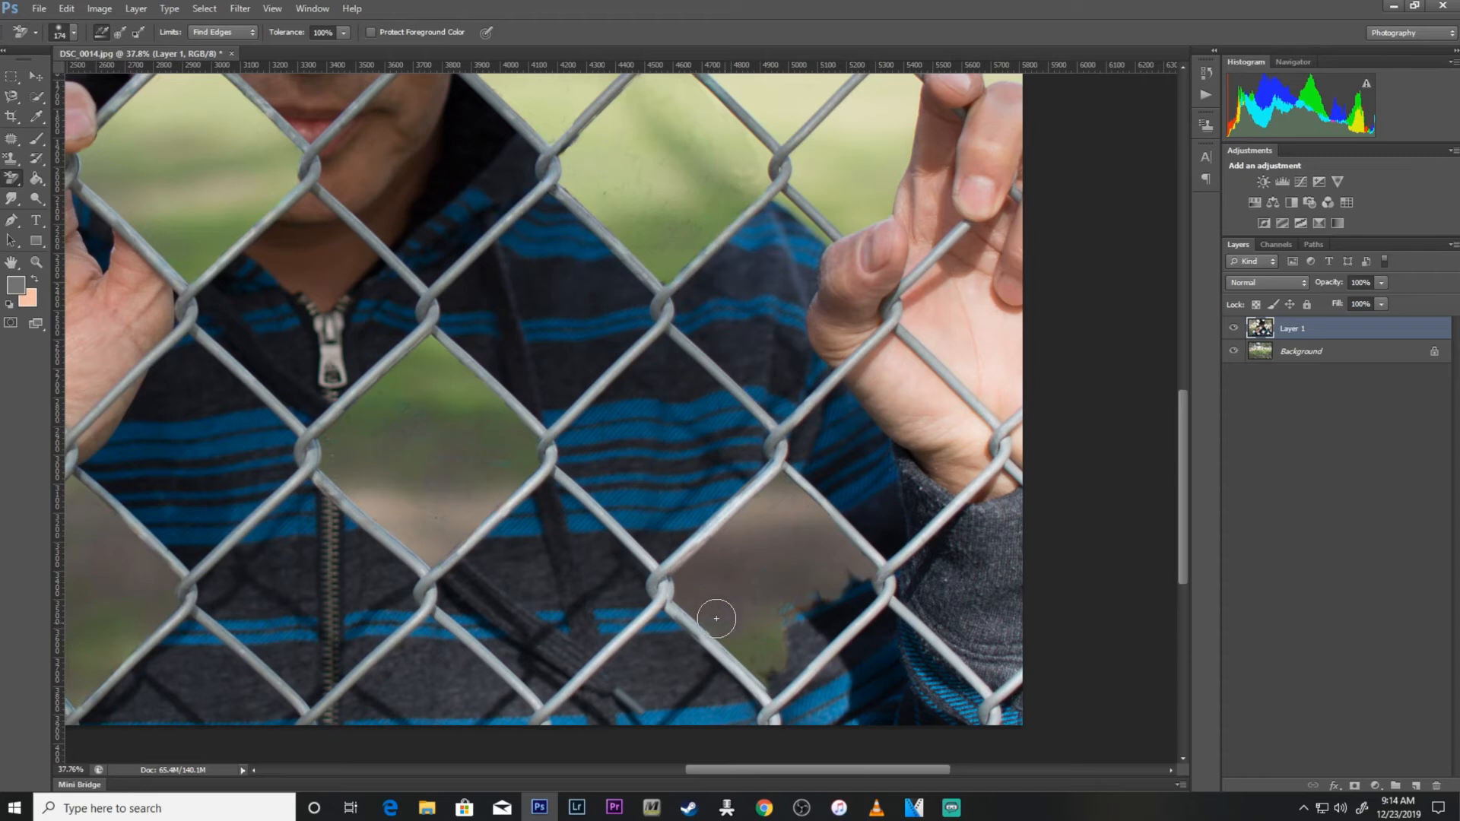
mouse_move(748, 639)
left_mouse_down()
mouse_move(791, 637)
mouse_move(796, 605)
mouse_move(764, 646)
mouse_move(701, 612)
mouse_move(712, 602)
mouse_move(773, 662)
mouse_move(794, 662)
mouse_move(783, 686)
mouse_move(839, 624)
mouse_move(835, 637)
mouse_move(876, 598)
left_mouse_up()
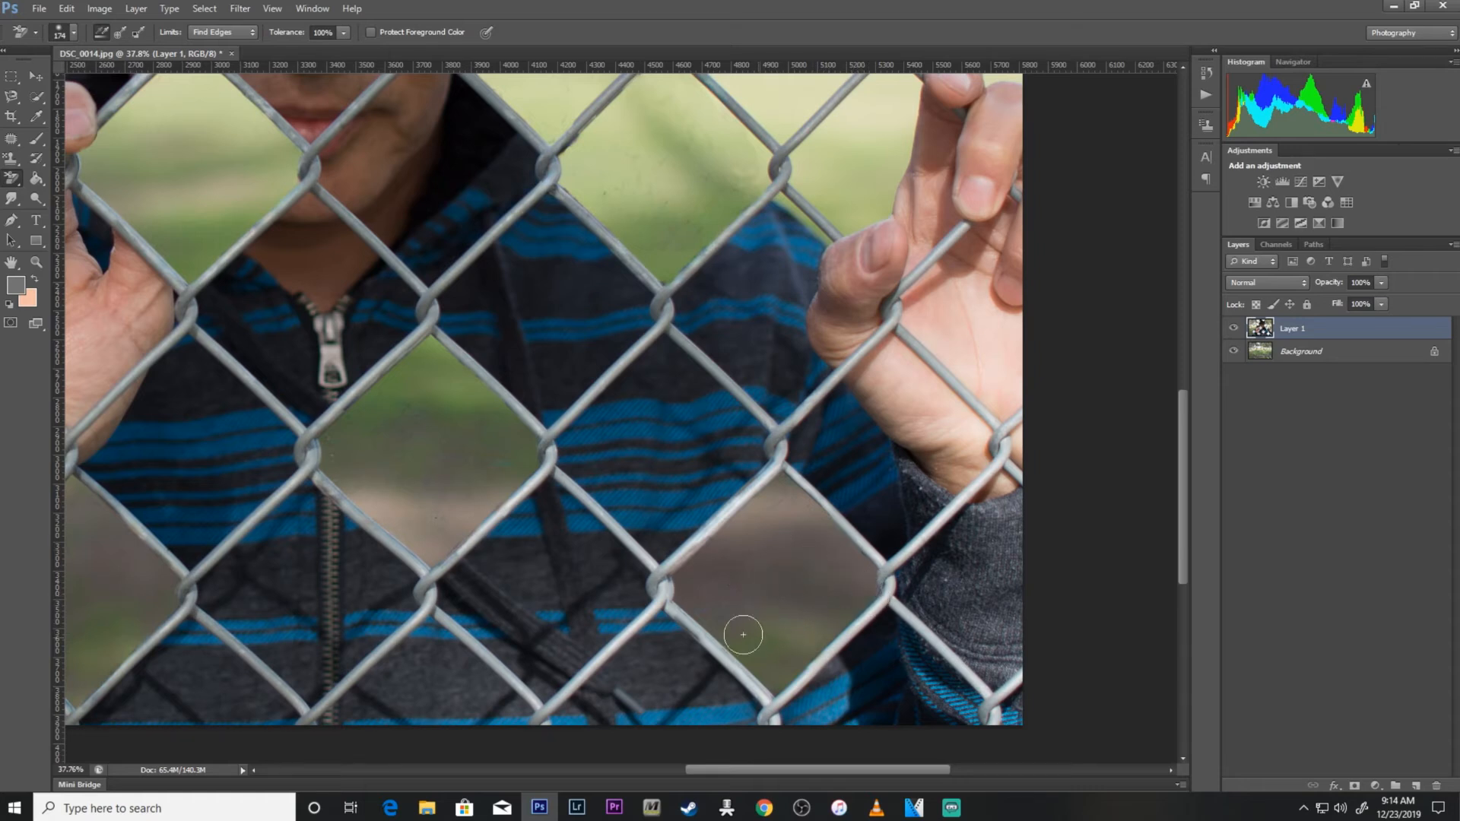
Set the eraser brush size to 232 px and erase the sleeve in the half diamond at the photo's lower edge, below the first hand's cuff
left_click(35, 262)
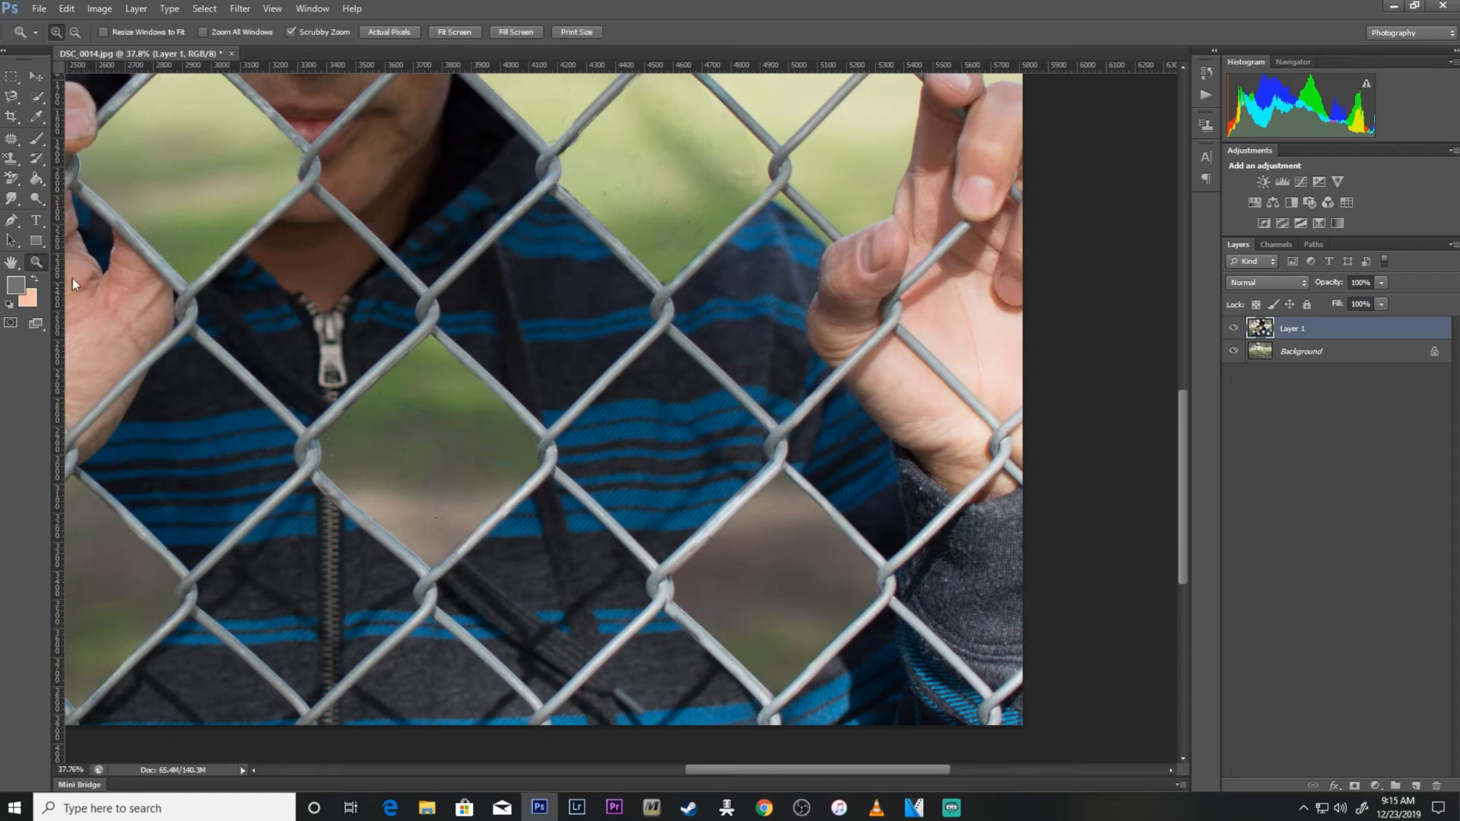
left_click_drag(845, 383, 768, 382)
left_click(13, 181)
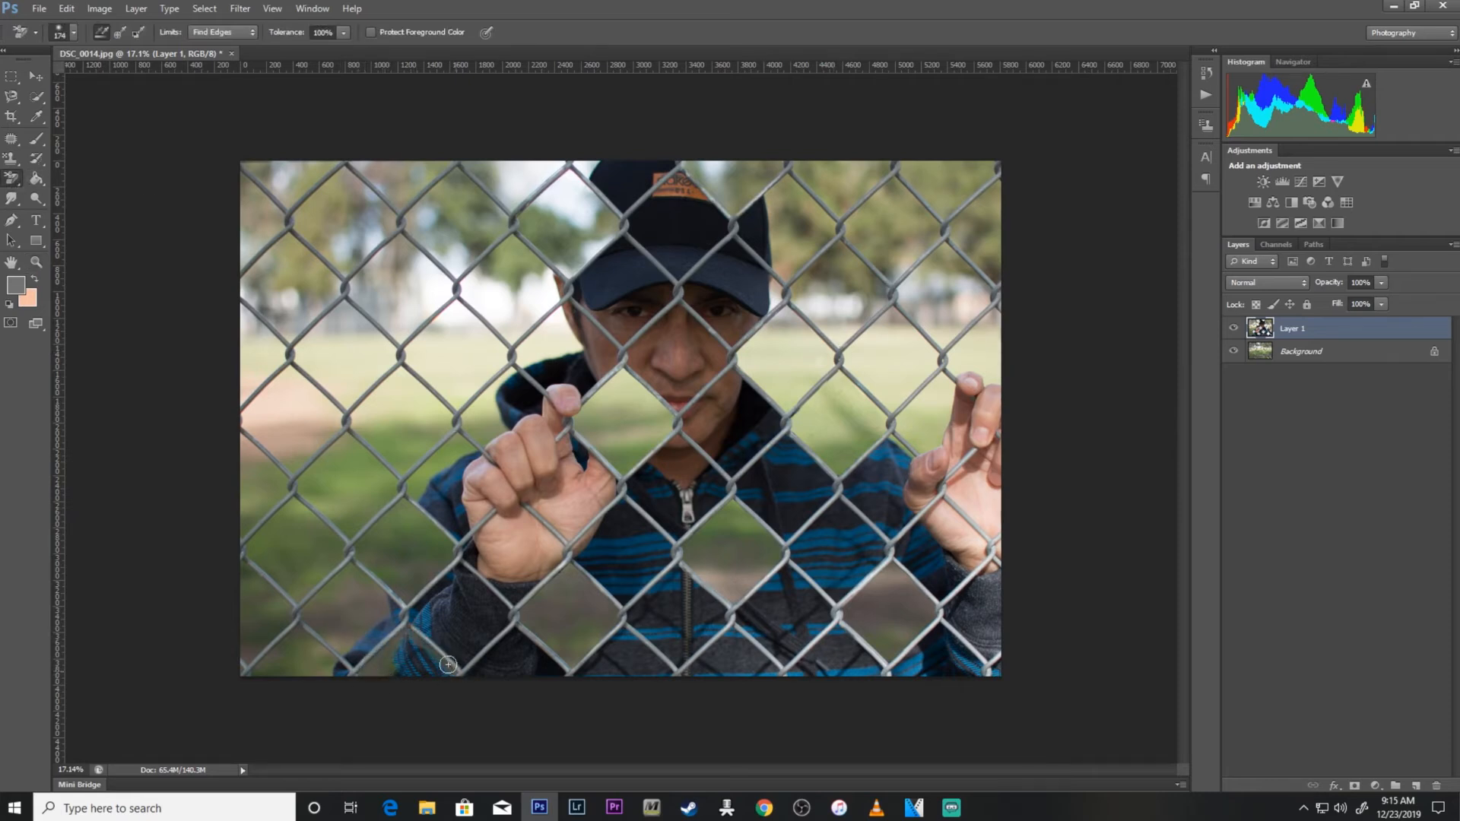
right_click(380, 655)
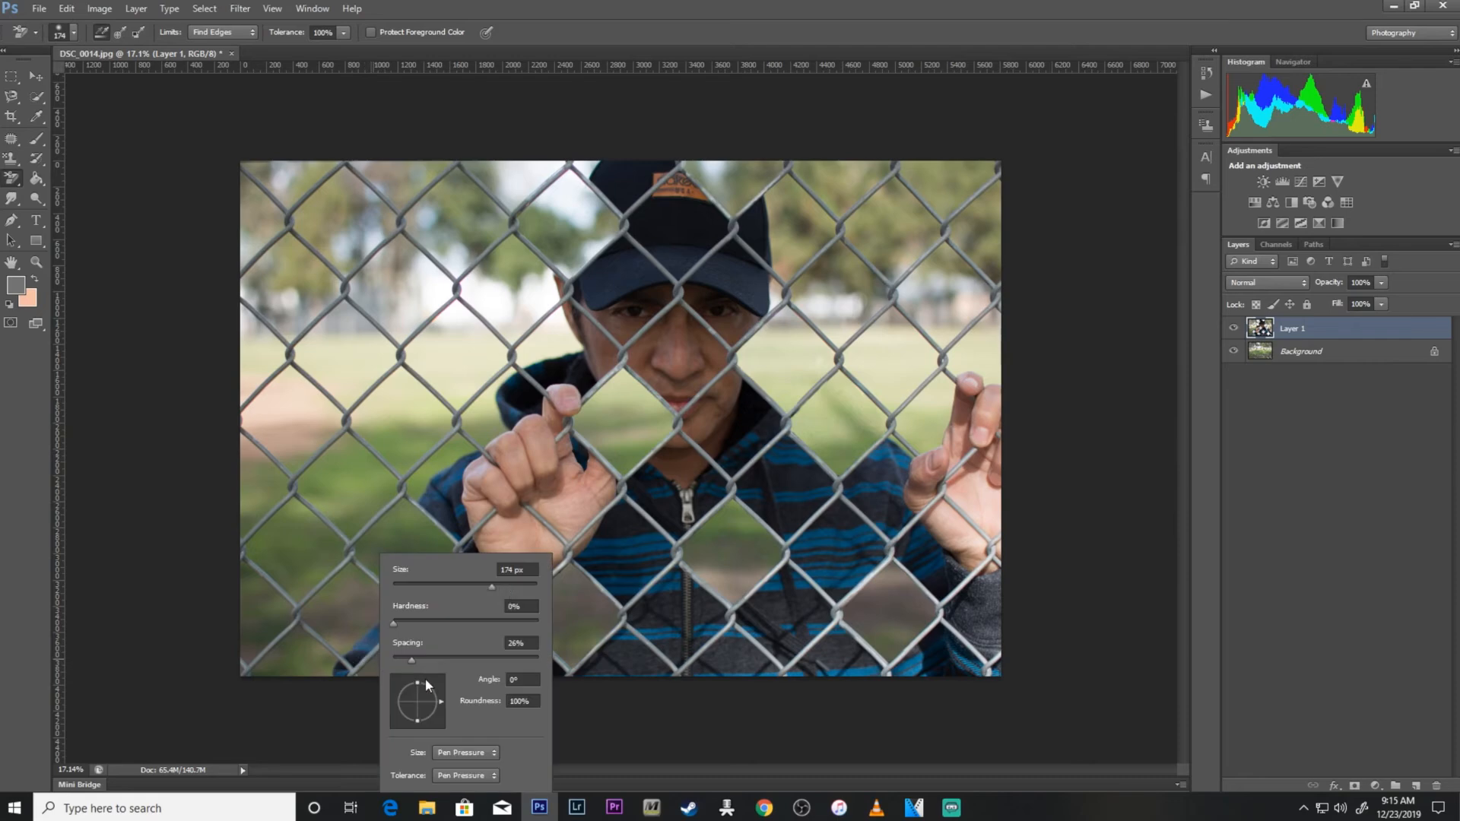
key("Return")
key("ctrl+space")
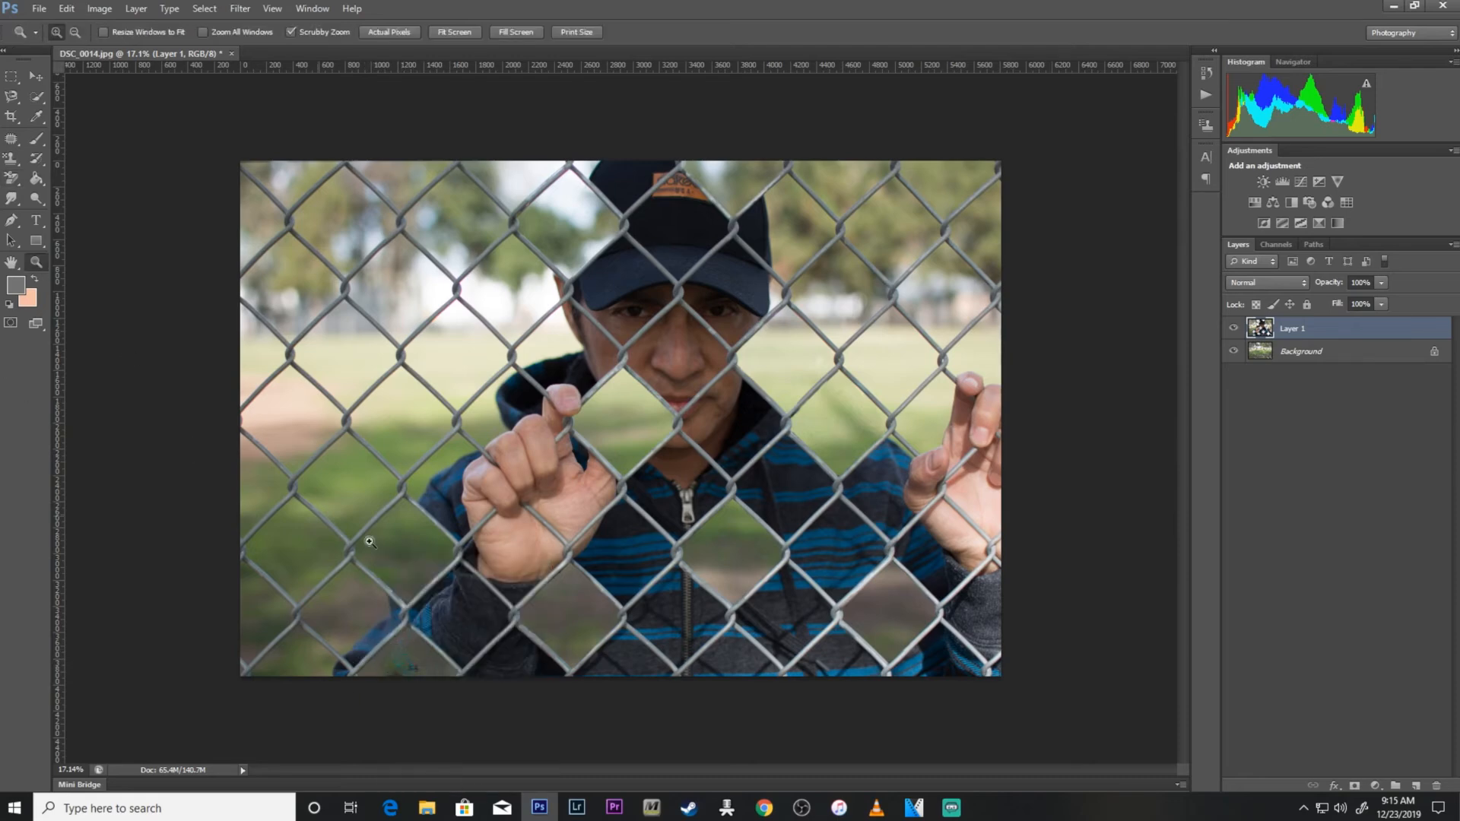
left_click_drag(484, 627, 525, 627)
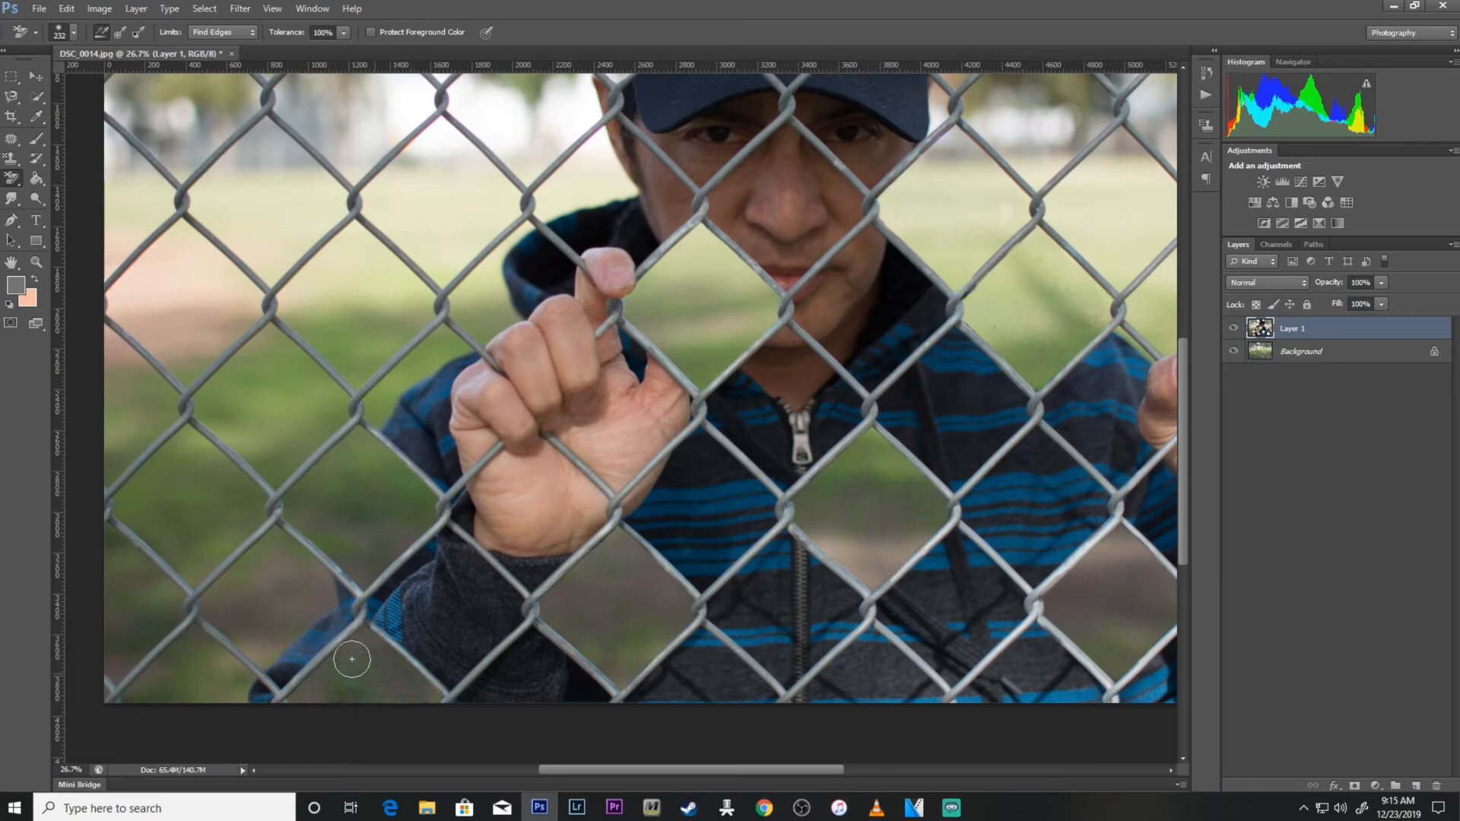
Clean up the remaining sleeve traces along the wires of that half diamond and set the eraser brush size to 132 px
right_click(363, 684)
key("ctrl+space")
left_click_drag(435, 693, 517, 694)
right_click(274, 614)
left_click(369, 587)
mouse_move(206, 649)
left_mouse_down()
mouse_move(360, 585)
mouse_move(240, 706)
mouse_move(283, 676)
mouse_move(250, 626)
mouse_move(250, 595)
mouse_move(230, 579)
mouse_move(171, 623)
mouse_move(197, 648)
mouse_move(192, 674)
mouse_move(224, 624)
mouse_move(252, 650)
mouse_move(292, 605)
mouse_move(274, 585)
mouse_move(275, 541)
mouse_move(242, 638)
mouse_move(319, 662)
mouse_move(340, 676)
mouse_move(275, 665)
mouse_move(351, 700)
mouse_move(352, 641)
mouse_move(334, 612)
mouse_move(373, 680)
mouse_move(415, 703)
mouse_move(396, 649)
mouse_move(438, 700)
mouse_move(303, 718)
mouse_move(325, 710)
mouse_move(312, 635)
mouse_move(261, 701)
mouse_move(307, 652)
mouse_move(212, 657)
mouse_move(217, 608)
mouse_move(269, 577)
left_mouse_up()
right_click(252, 633)
left_click(365, 585)
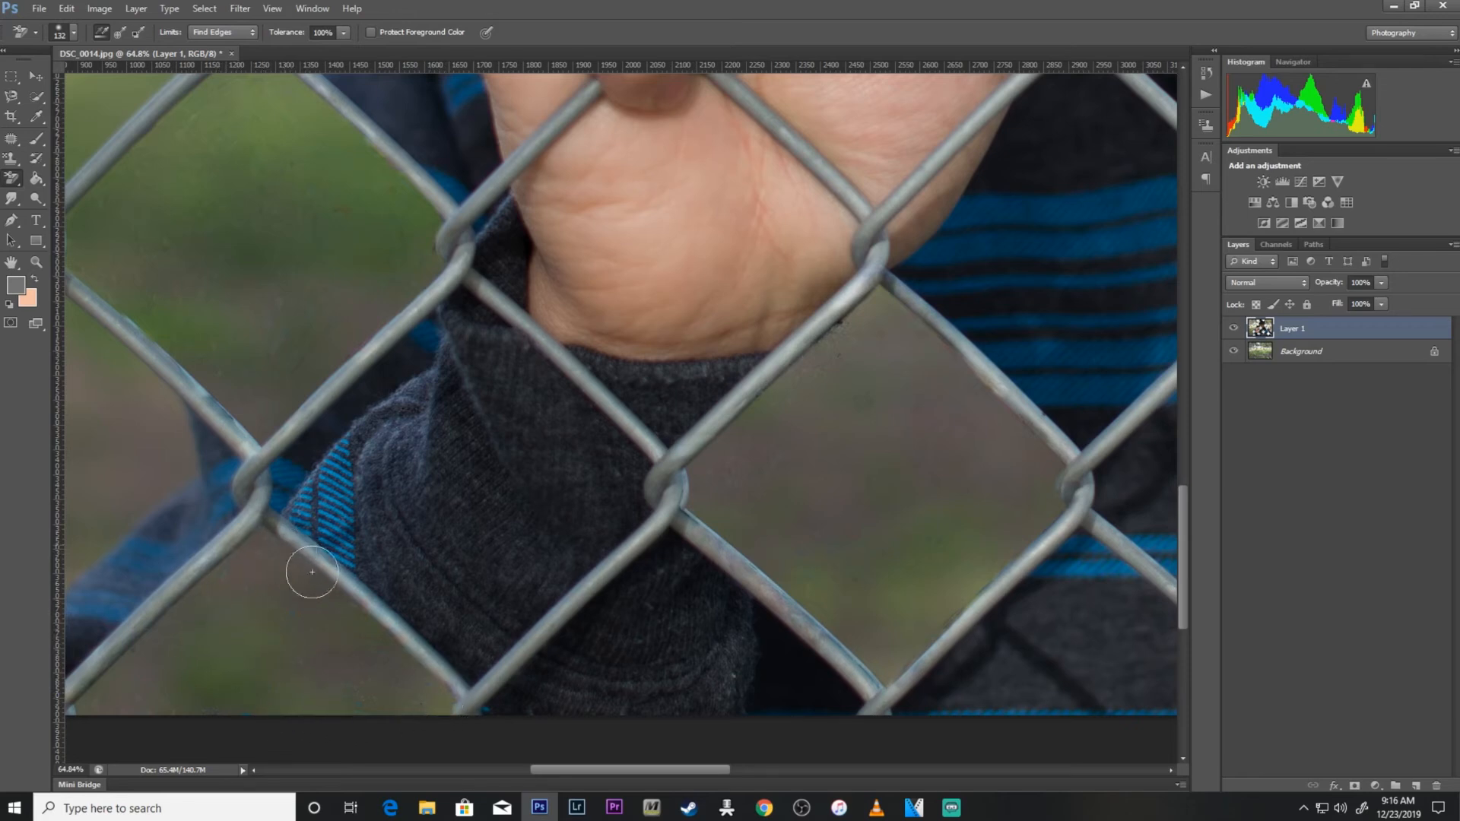
Duplicate the Background layer and make Layer 1 the active layer again
right_click(1323, 352)
left_click(1343, 387)
key("Return")
double_click(1362, 328)
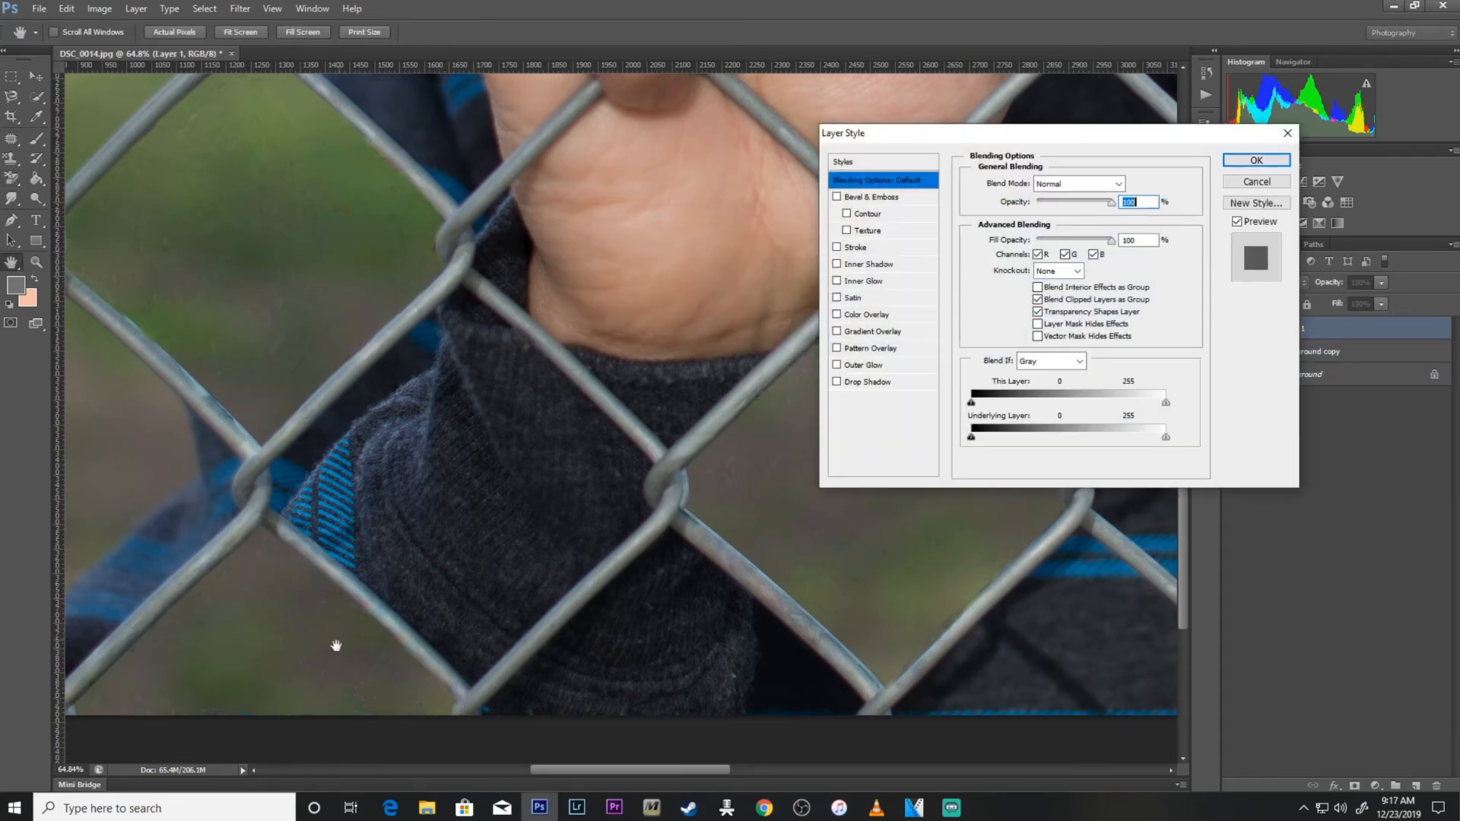
key("Escape")
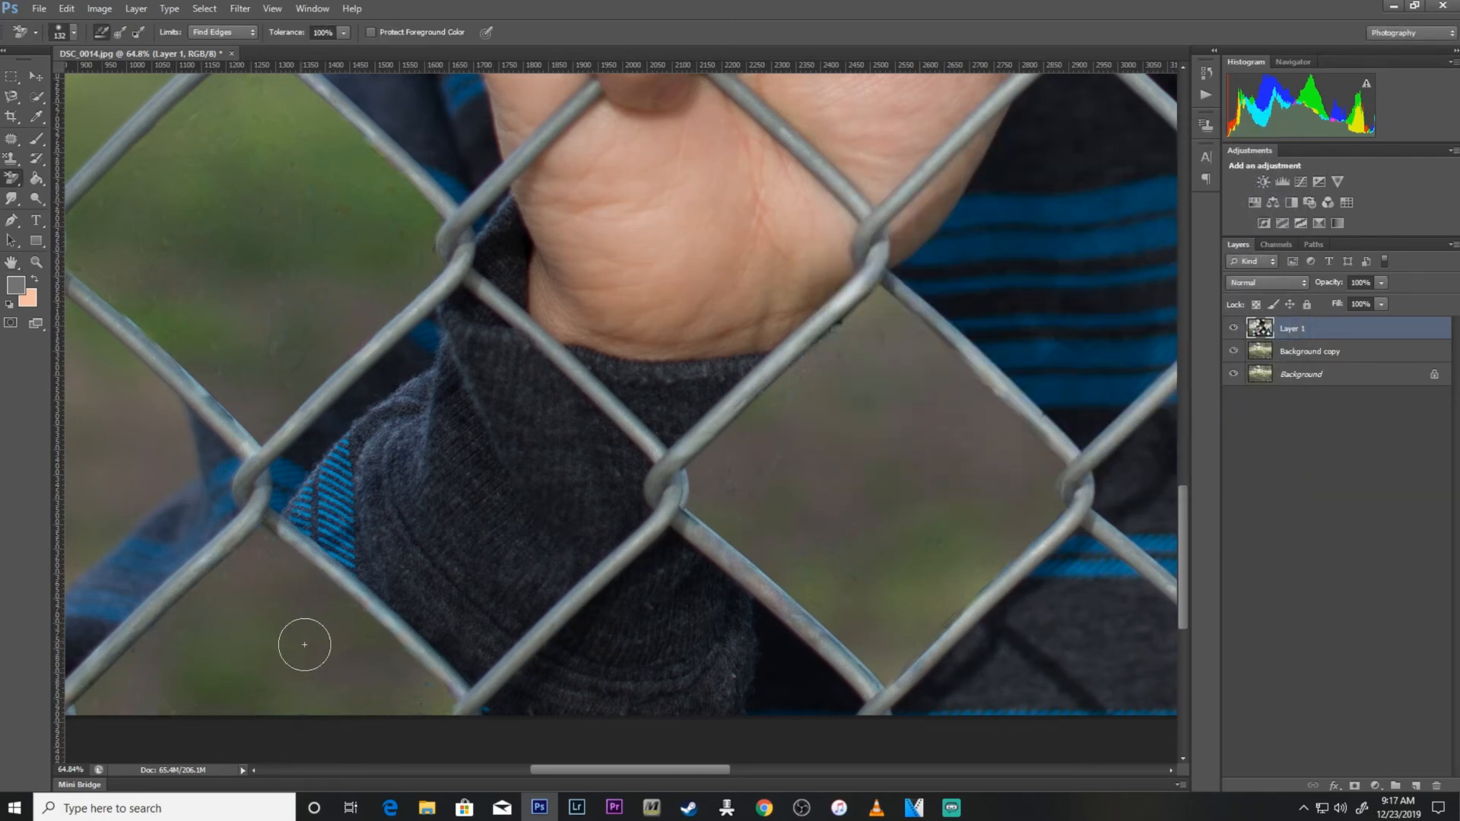
Start erasing the jacket in the half diamond at the photo's lower edge beside the zipper and step back the last stroke
key("z")
mouse_move(333, 339)
left_mouse_down()
mouse_move(175, 339)
mouse_move(199, 339)
left_mouse_up()
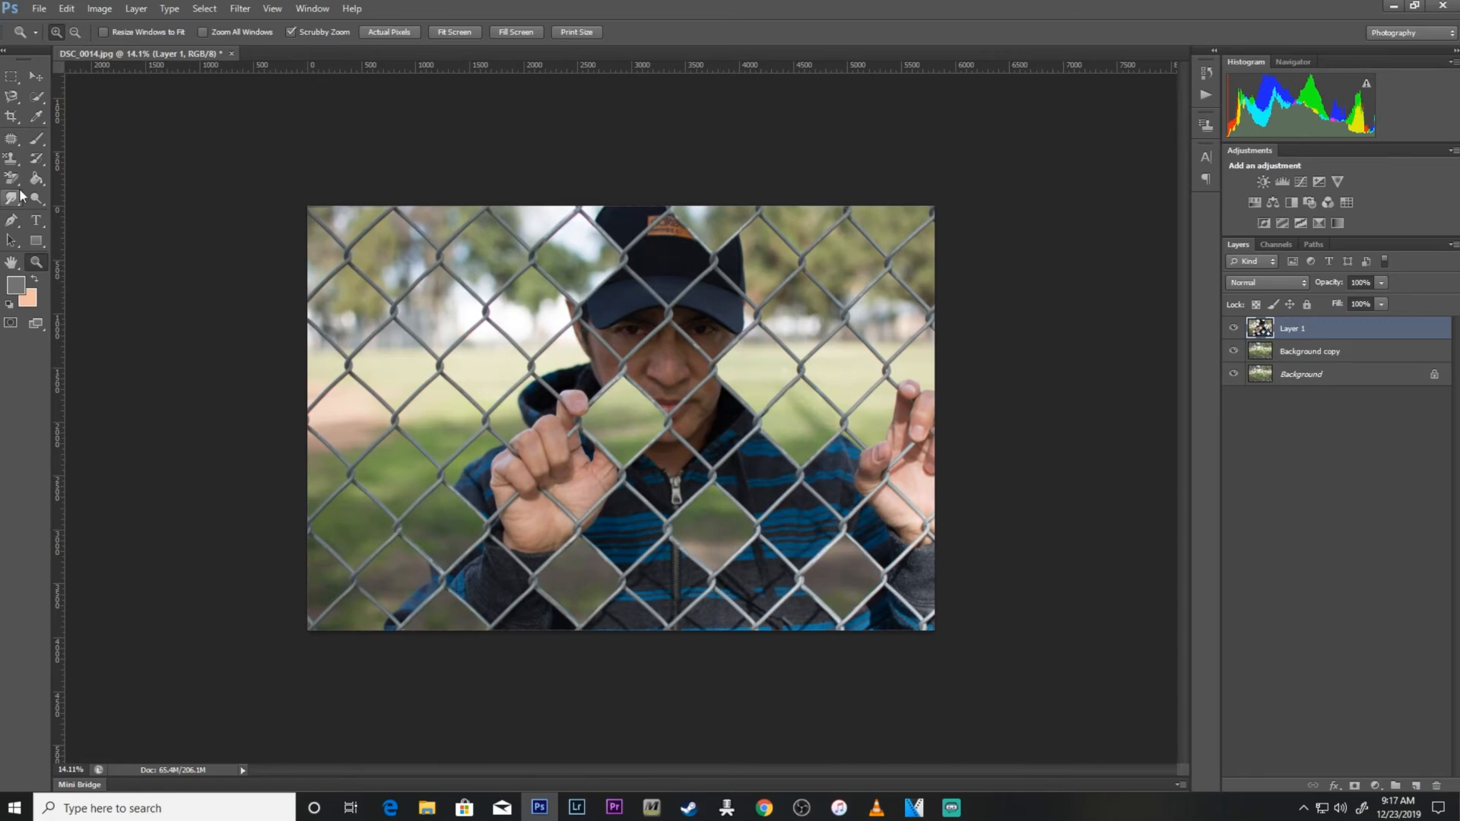
left_click(11, 178)
left_click(36, 263)
left_click_drag(749, 605, 886, 601)
left_click_drag(1183, 468, 1183, 561)
left_click(12, 178)
mouse_move(731, 539)
left_mouse_down()
mouse_move(744, 551)
mouse_move(742, 475)
mouse_move(603, 606)
left_mouse_up()
left_click(39, 8)
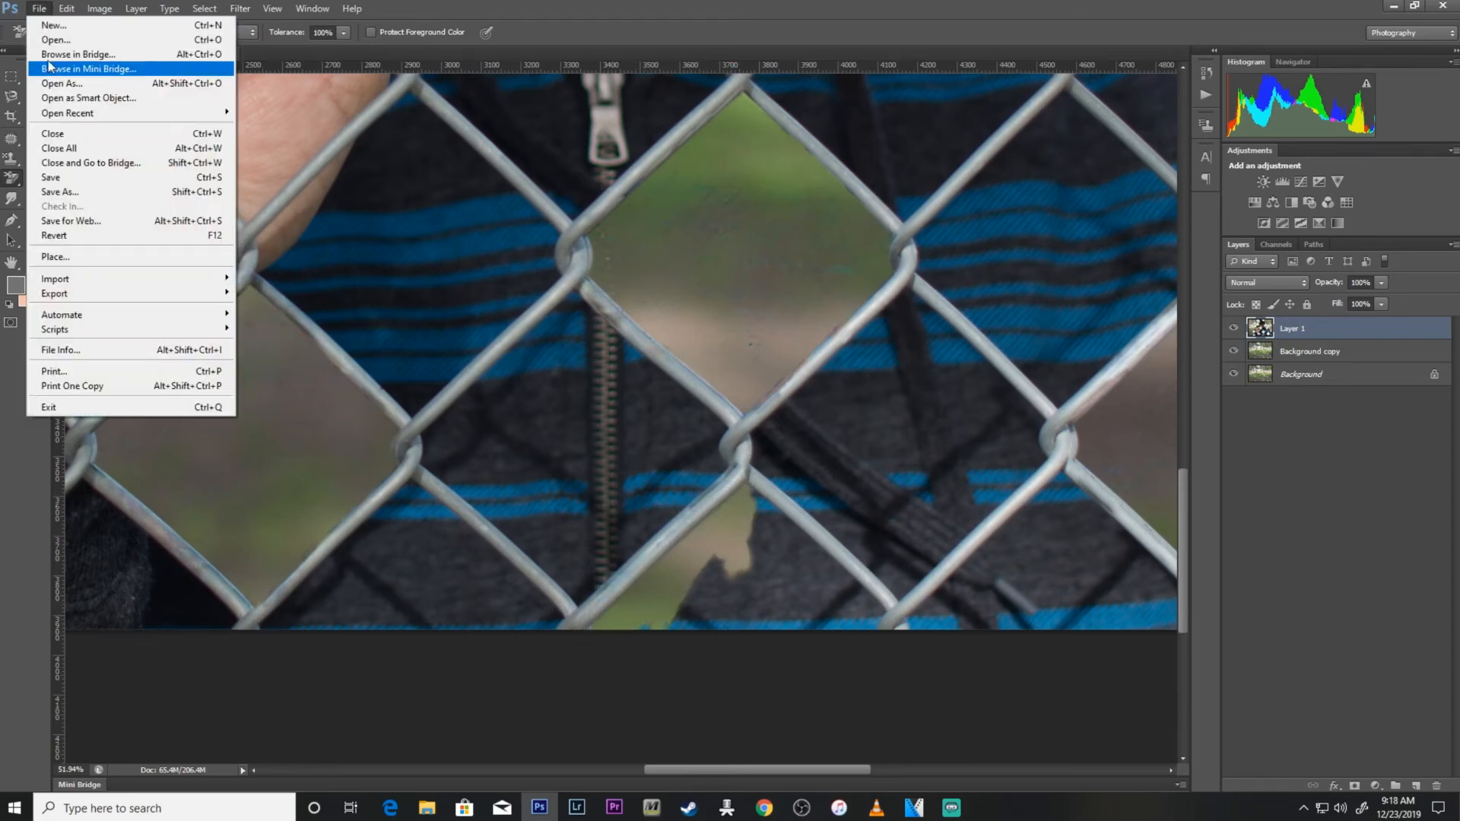
left_click(67, 8)
left_click(75, 53)
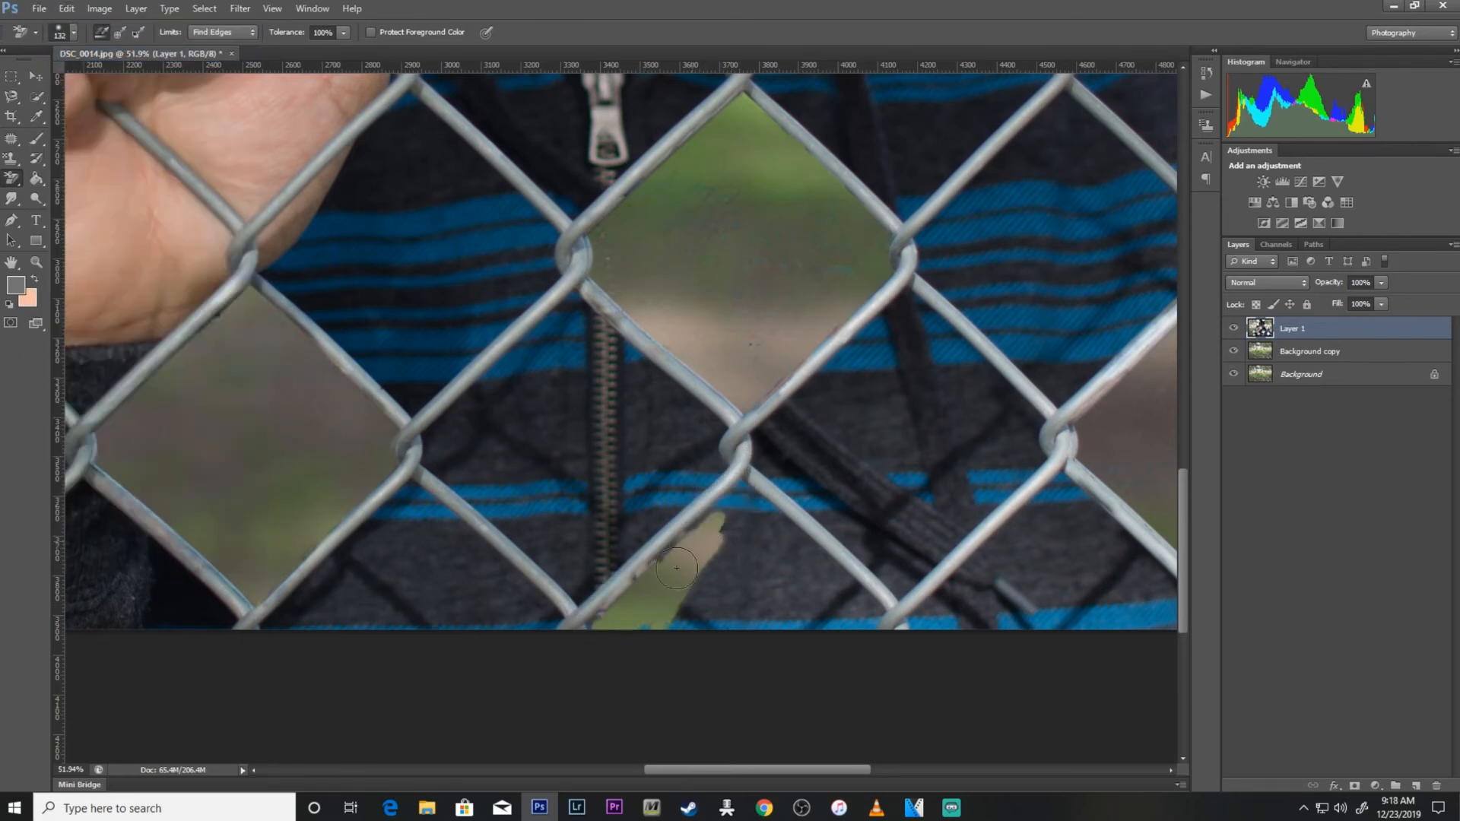
Erase the rest of the jacket in that half diamond, reducing the eraser brush size to 57 px for its corners
mouse_move(702, 525)
left_mouse_down()
mouse_move(733, 487)
mouse_move(797, 546)
mouse_move(769, 509)
mouse_move(768, 540)
mouse_move(718, 555)
mouse_move(635, 628)
mouse_move(756, 600)
mouse_move(805, 629)
mouse_move(806, 569)
mouse_move(769, 542)
mouse_move(865, 589)
left_mouse_up()
right_click(824, 576)
left_click(863, 589)
key("Return")
right_click(882, 618)
left_click(874, 623)
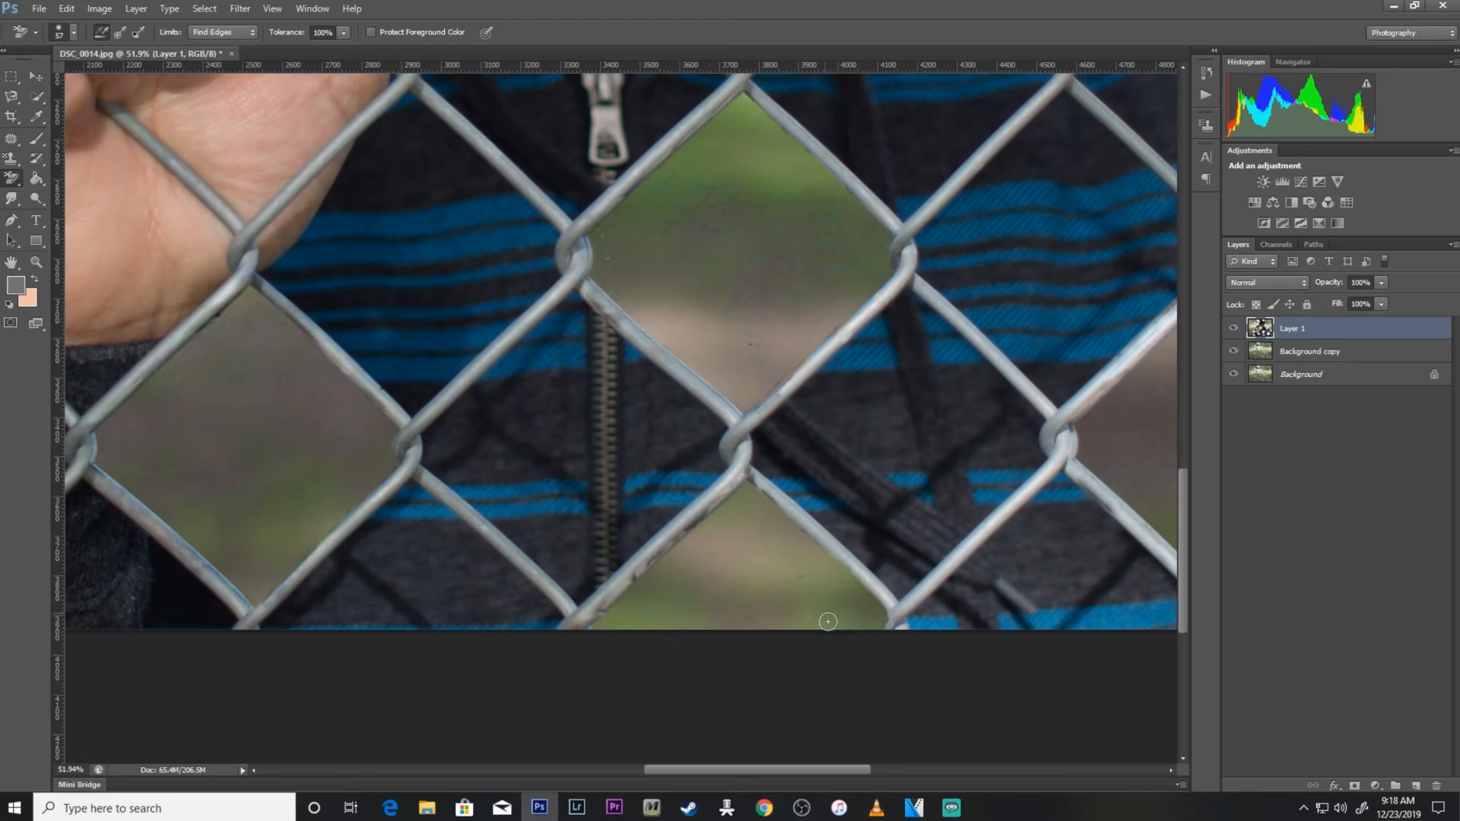
Set the eraser brush size to 96 px and erase the sleeve in the partial diamond at the photo's right edge, below the second hand
left_click(35, 266)
key("ctrl+0")
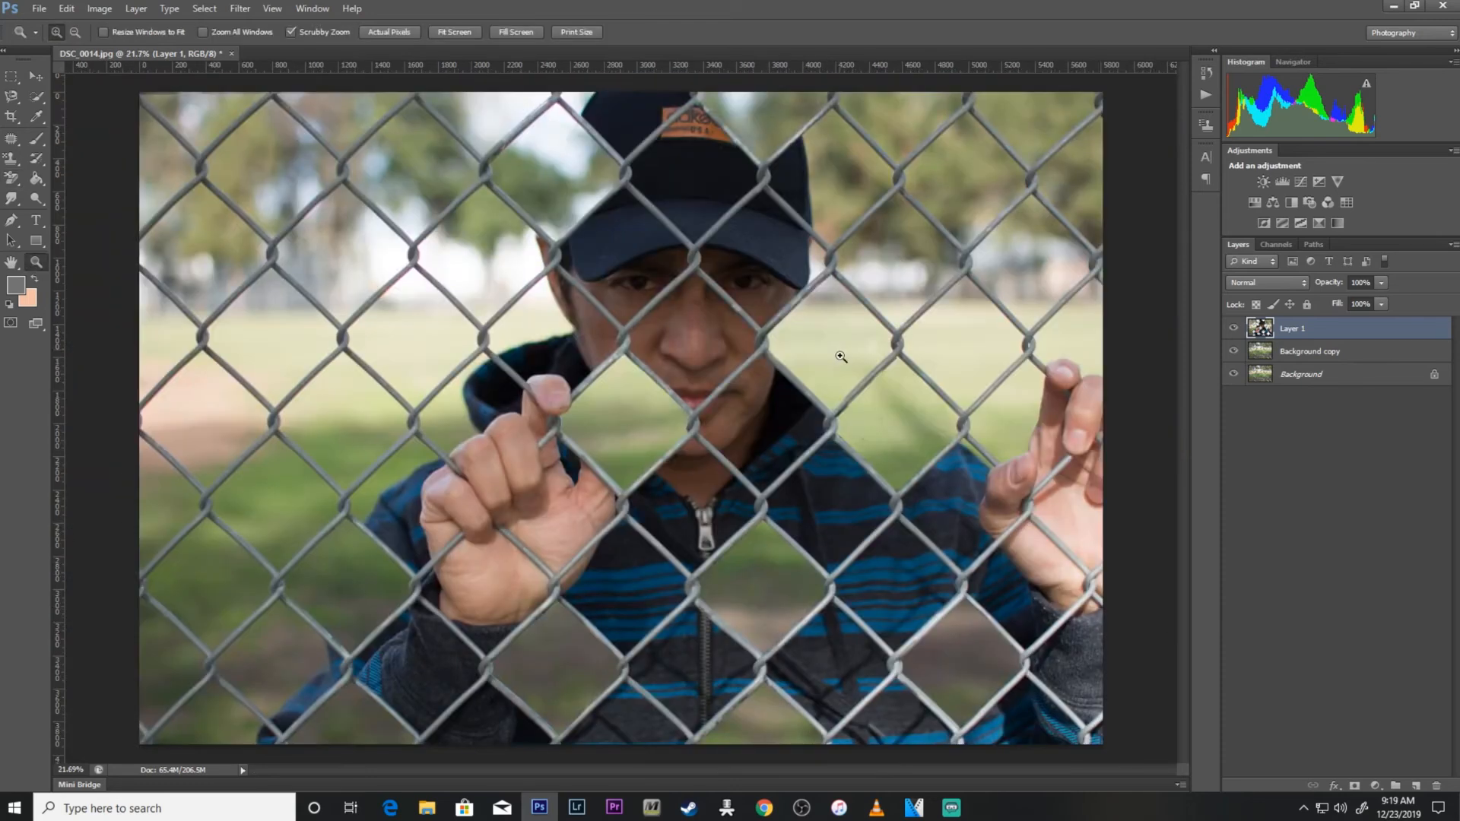
key("e")
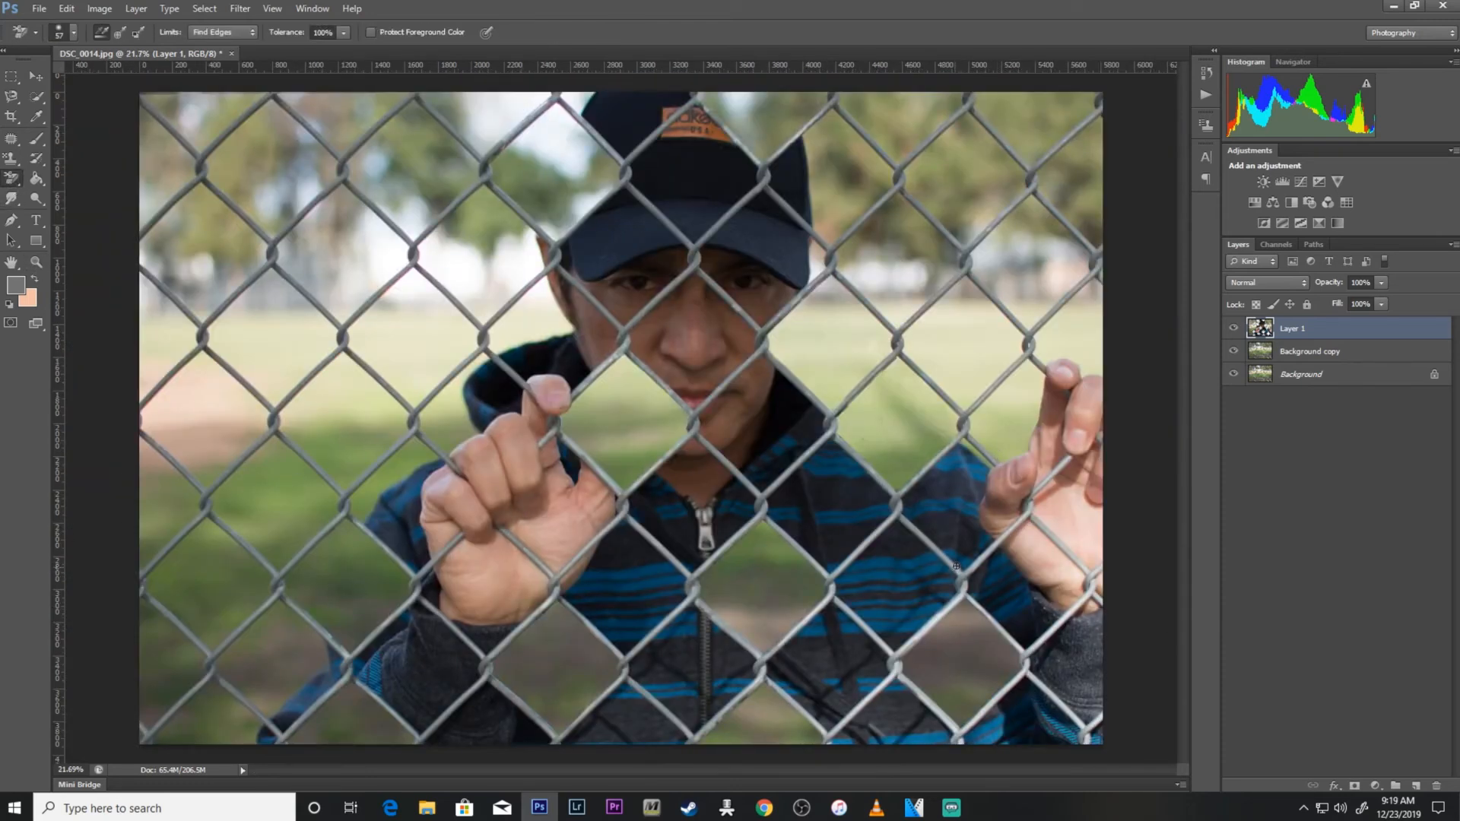
right_click(1087, 611)
left_click_drag(1103, 580, 1107, 580)
left_click(1077, 641)
left_click_drag(1077, 641, 1101, 659)
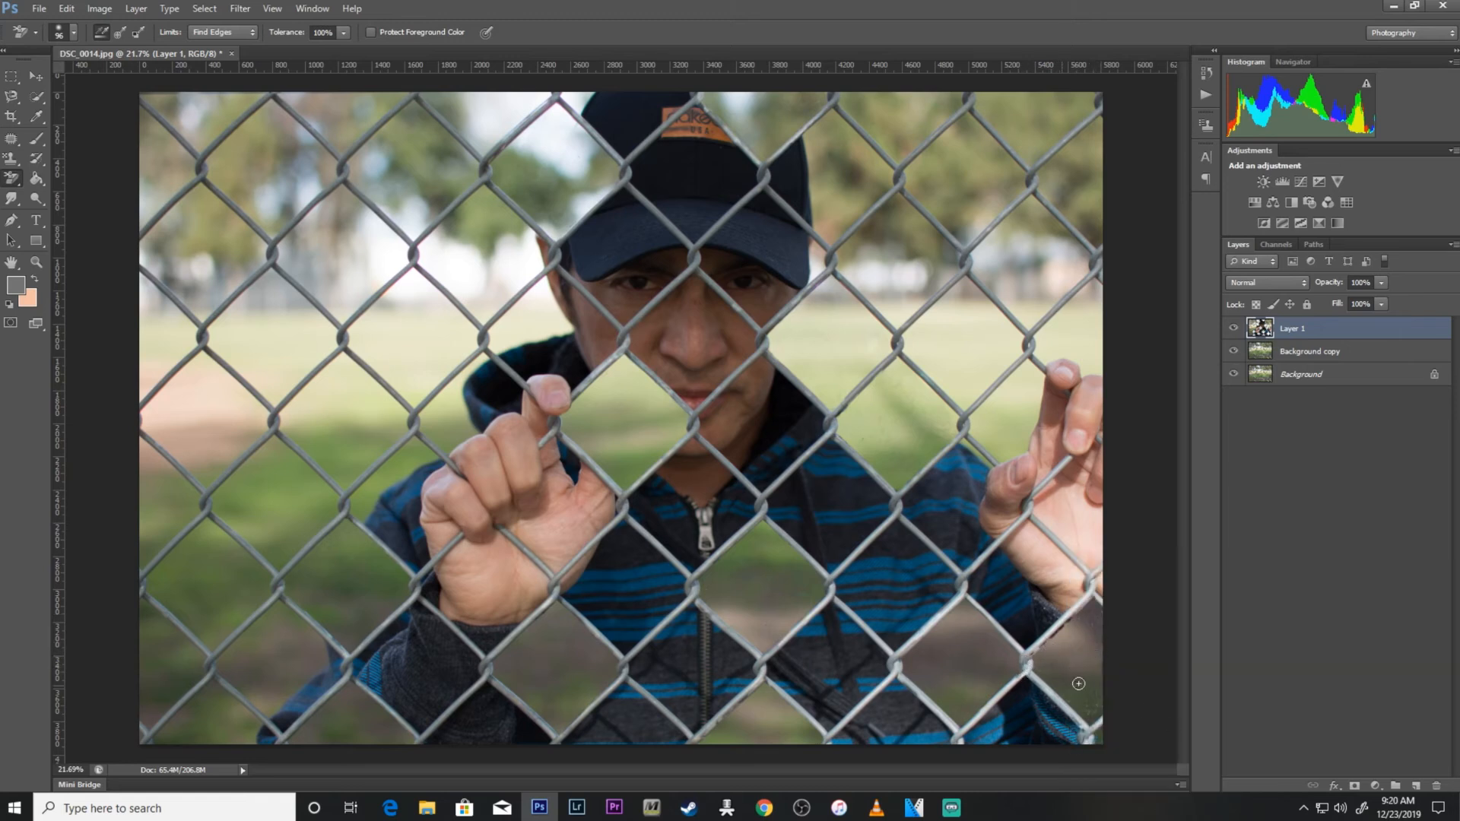
Enlarge the eraser brush to 391 px and erase the remaining sleeve traces in that partial diamond
right_click(1081, 657)
left_click(1216, 586)
right_click(1072, 650)
left_click(1172, 586)
left_click(1033, 656)
scroll(1072, 673, "up", 4)
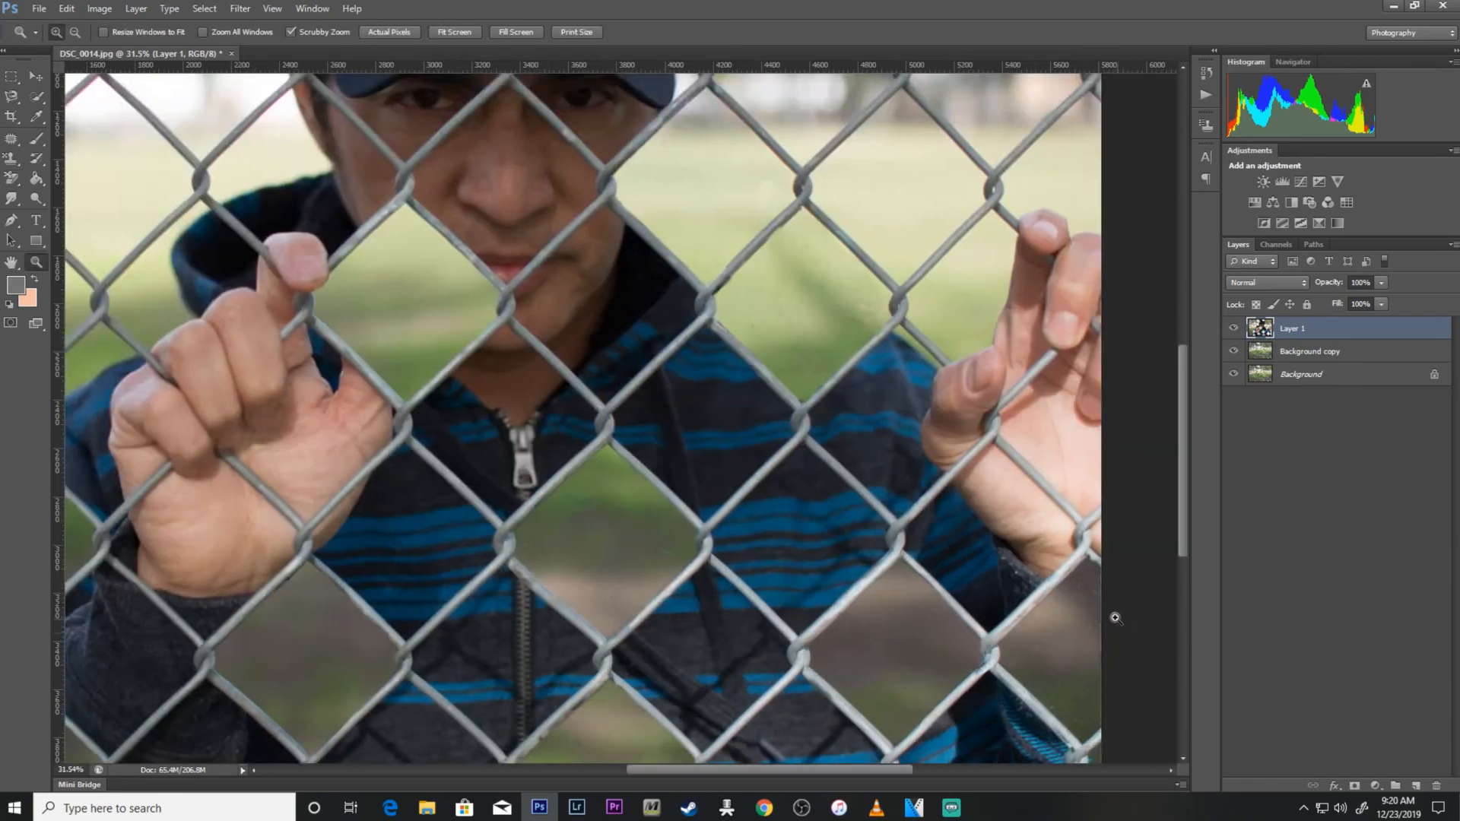
right_click(1024, 726)
left_click(1190, 584)
left_click(1017, 652)
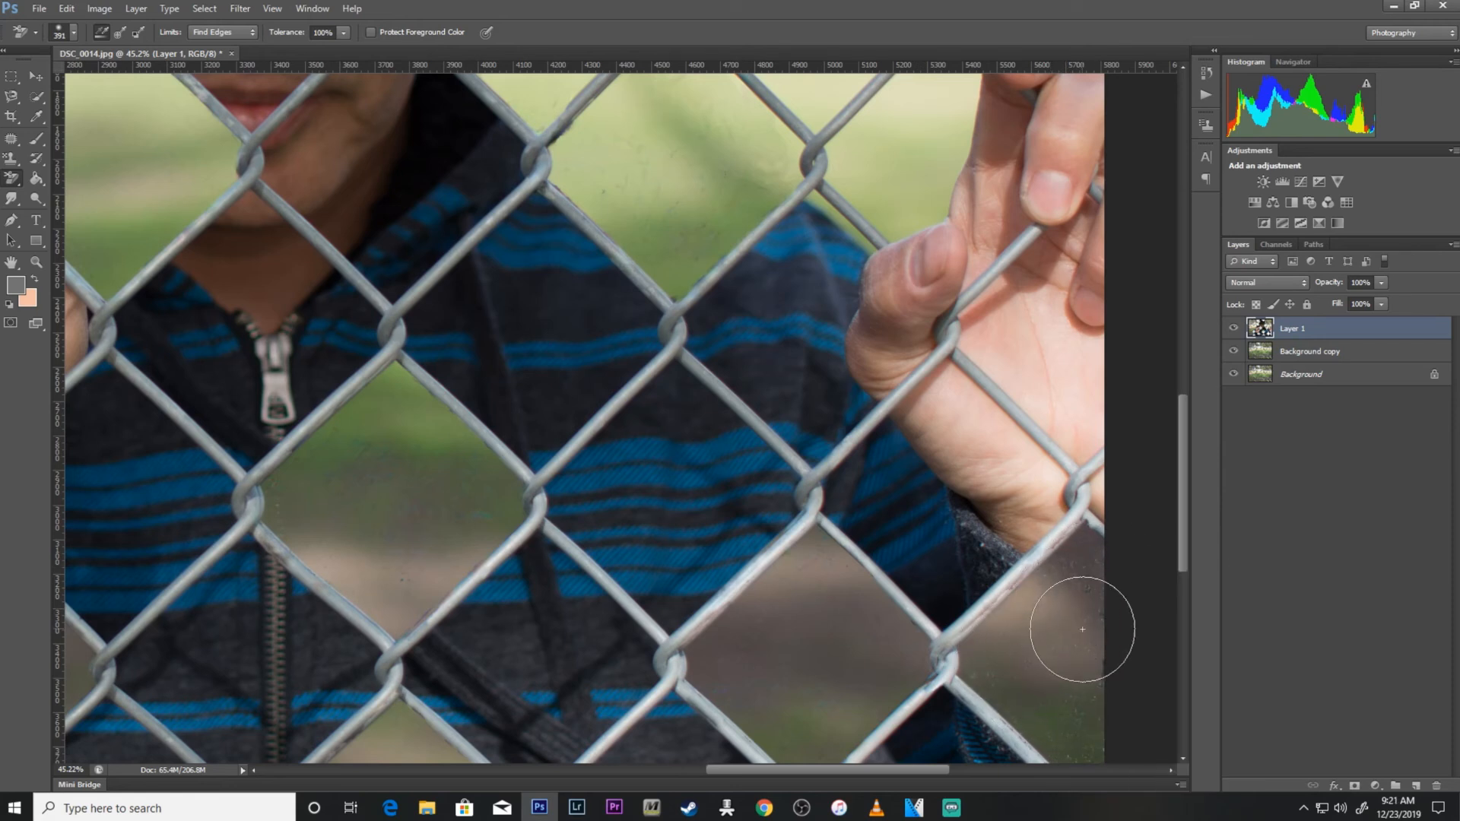
Switch to the regular Eraser tool and wipe the leftover specks out of the already erased diamonds
right_click(12, 180)
left_click(73, 181)
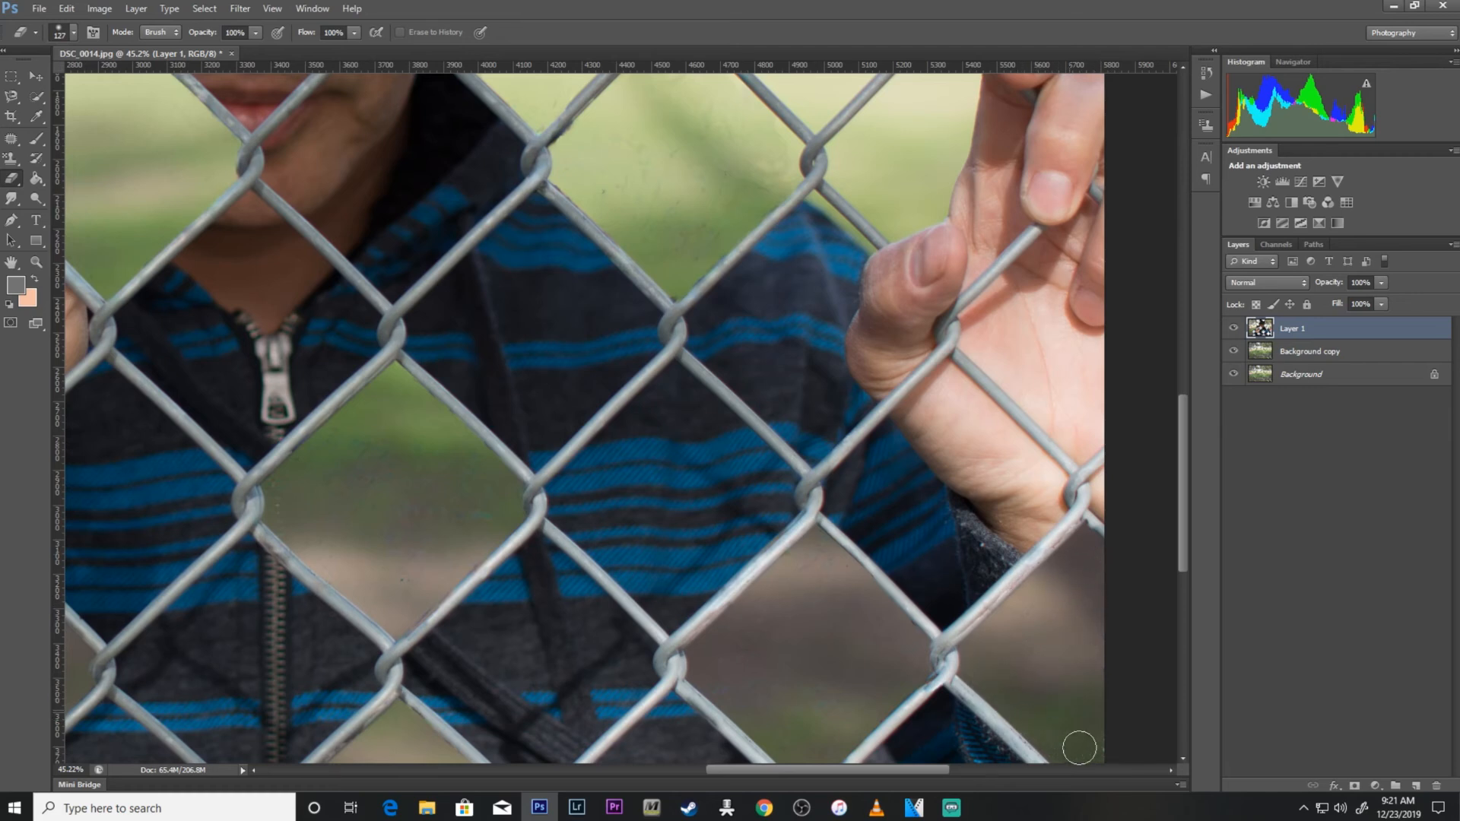
right_click(838, 673)
left_click(749, 689)
scroll(772, 161, "up", 3)
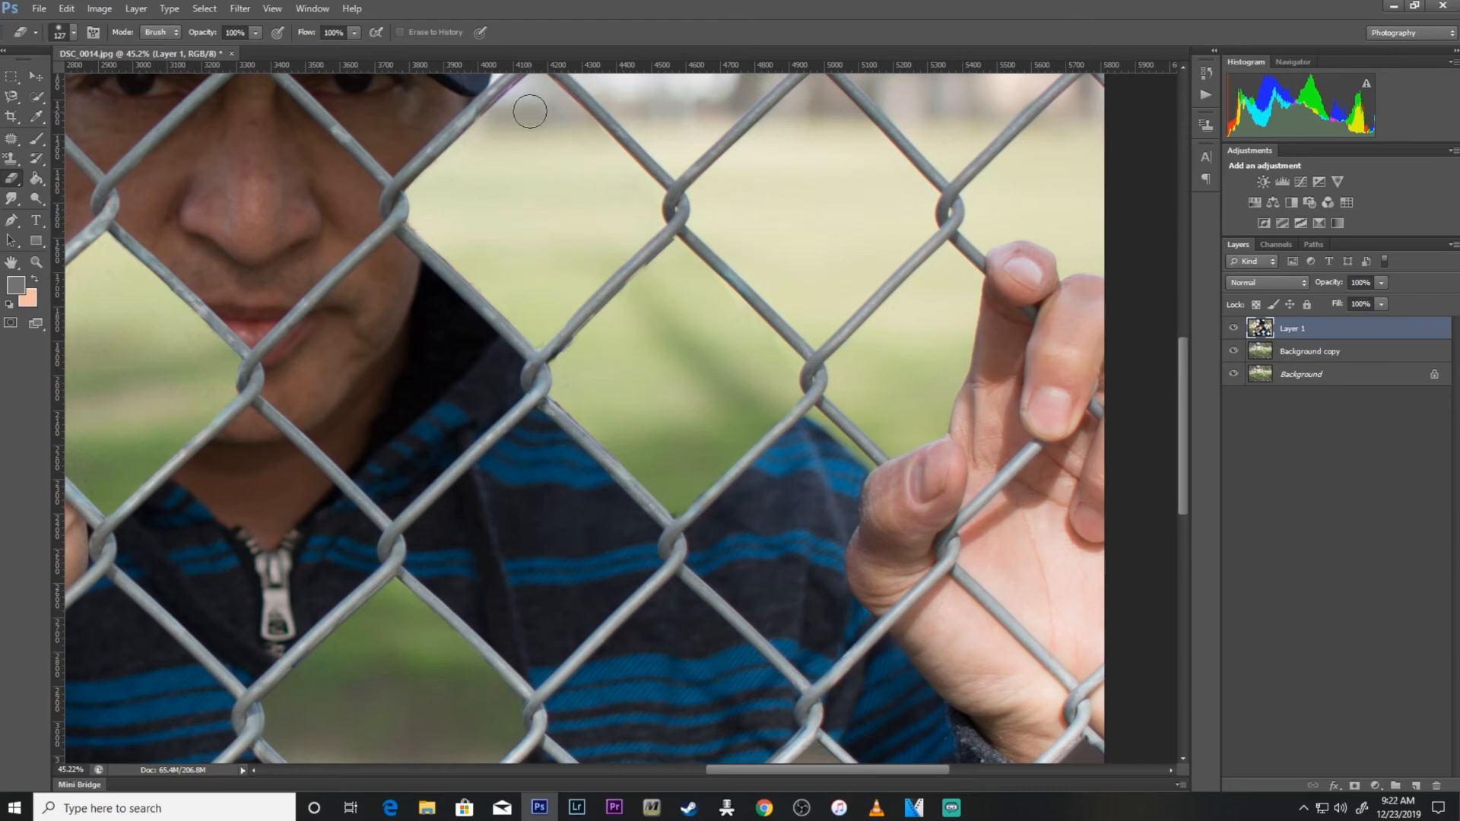
scroll(687, 363, "left", 8)
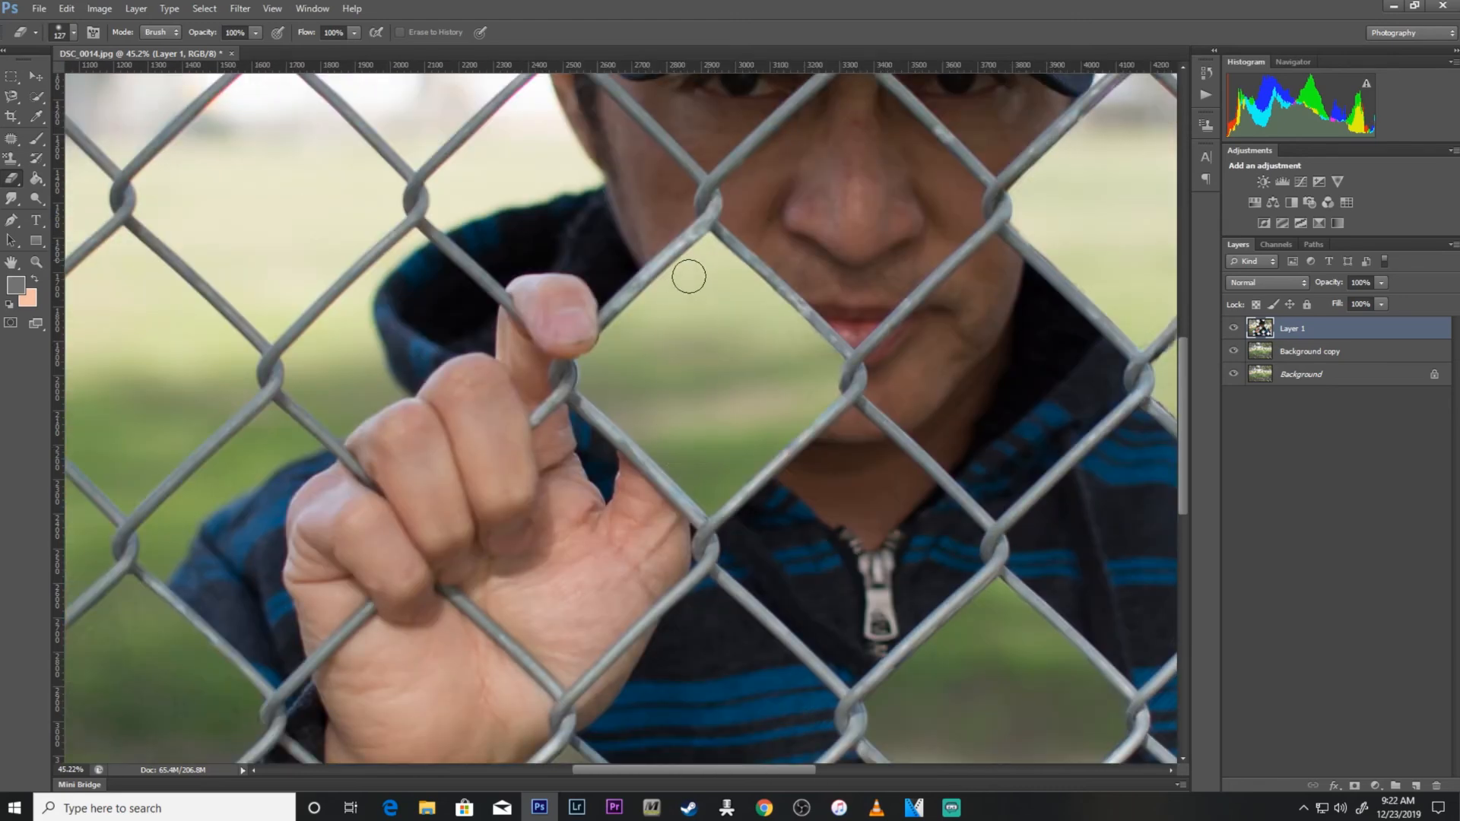
left_click_drag(1184, 497, 1183, 549)
left_click_drag(60, 442, 101, 441)
left_click(271, 9)
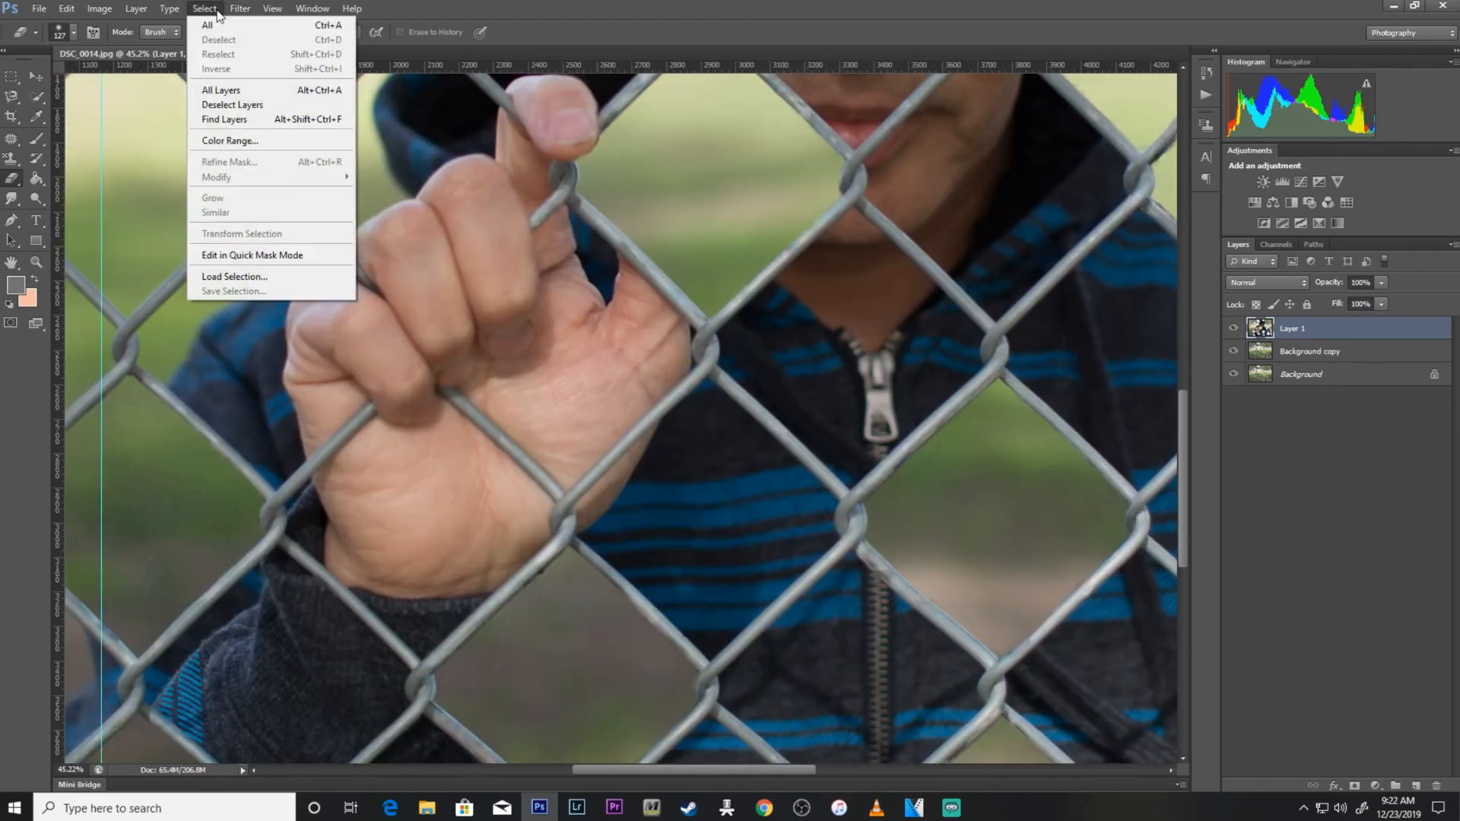
mouse_move(272, 9)
left_click(273, 326)
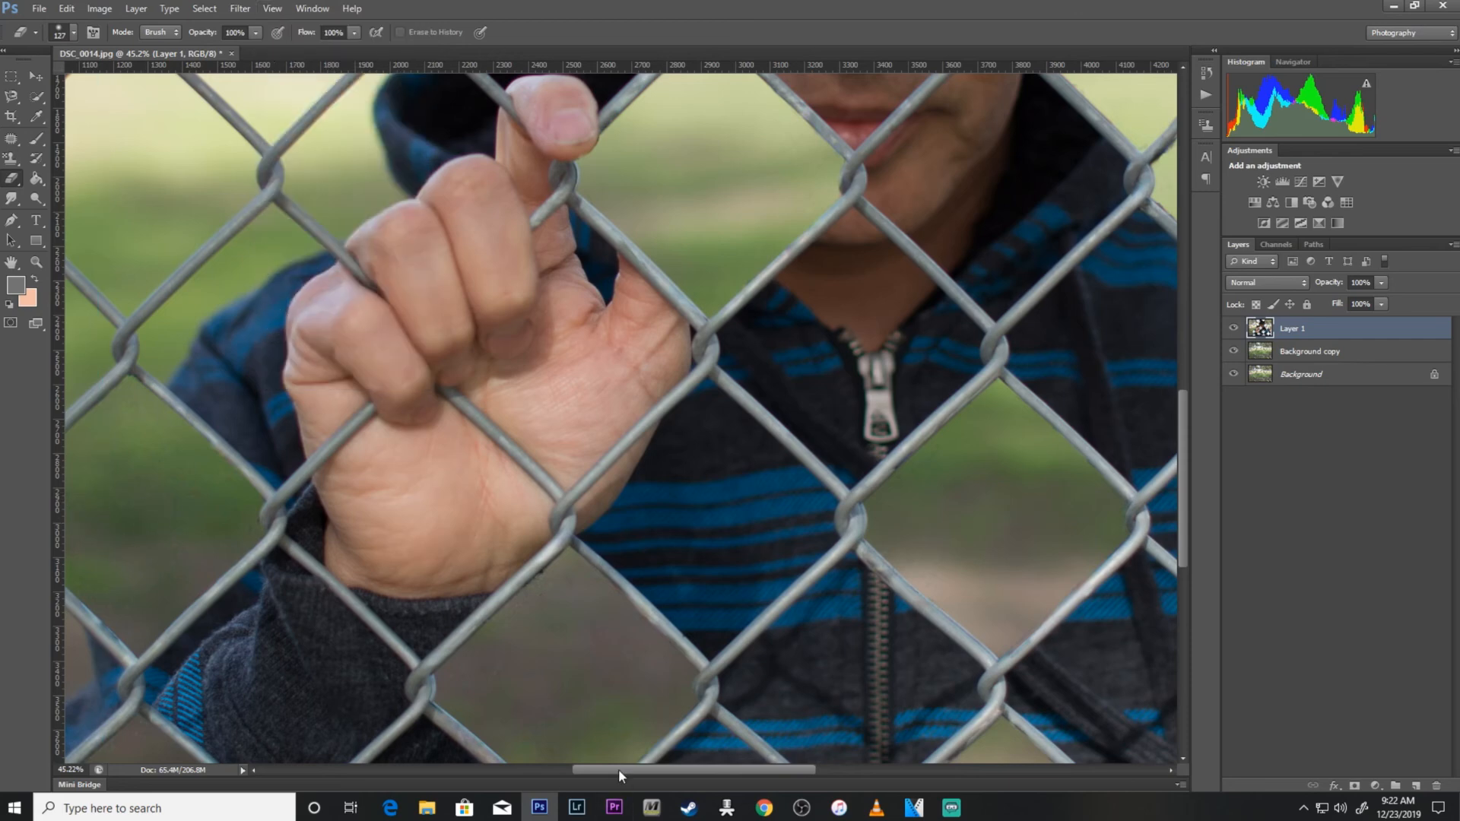
Set the Eraser size to 60 px and clean the leftover traces along the wires of the half diamond beside the cap's logo patch
left_click_drag(618, 769, 590, 769)
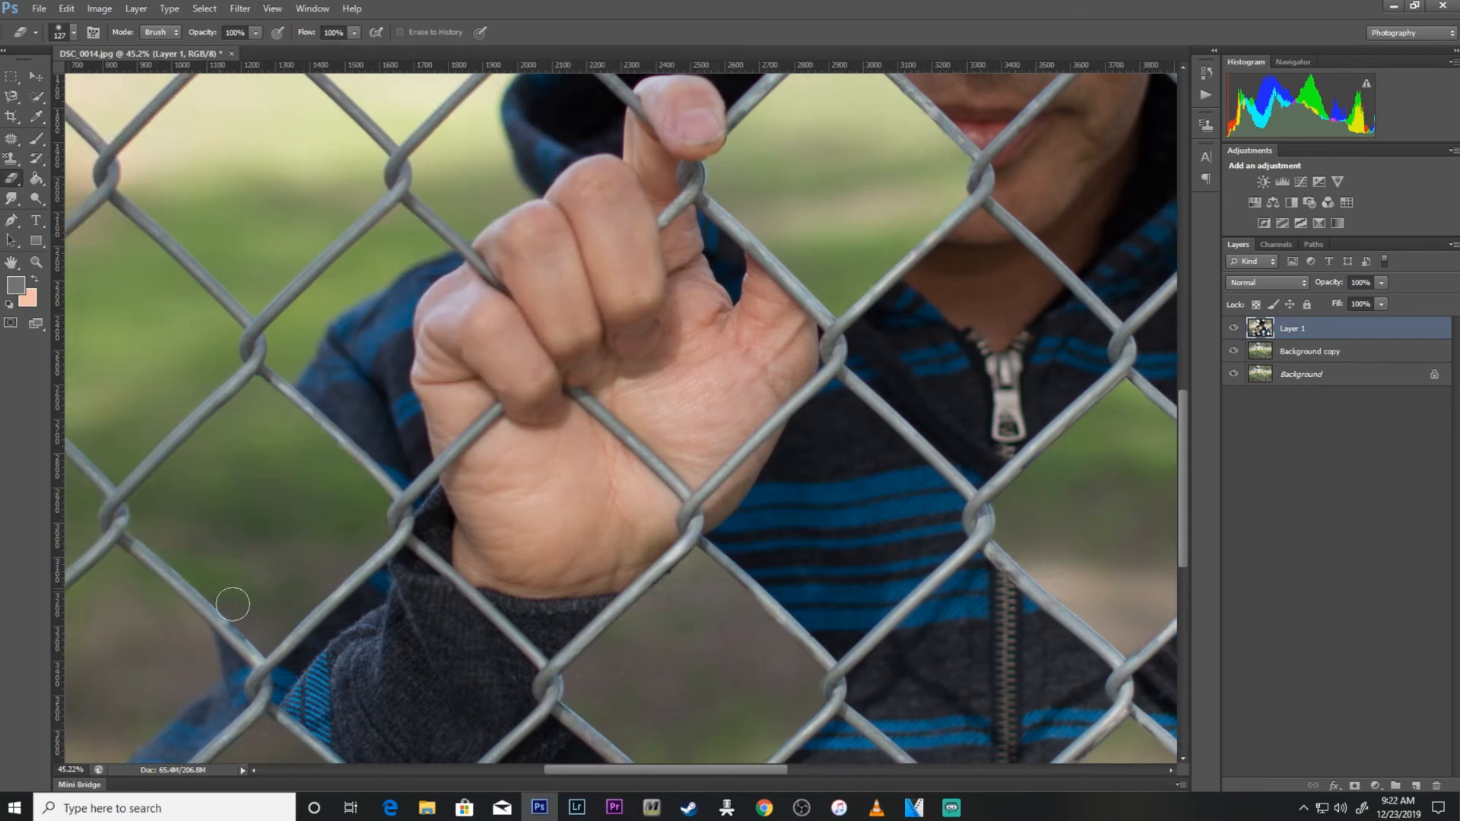
left_click_drag(1183, 541, 1183, 610)
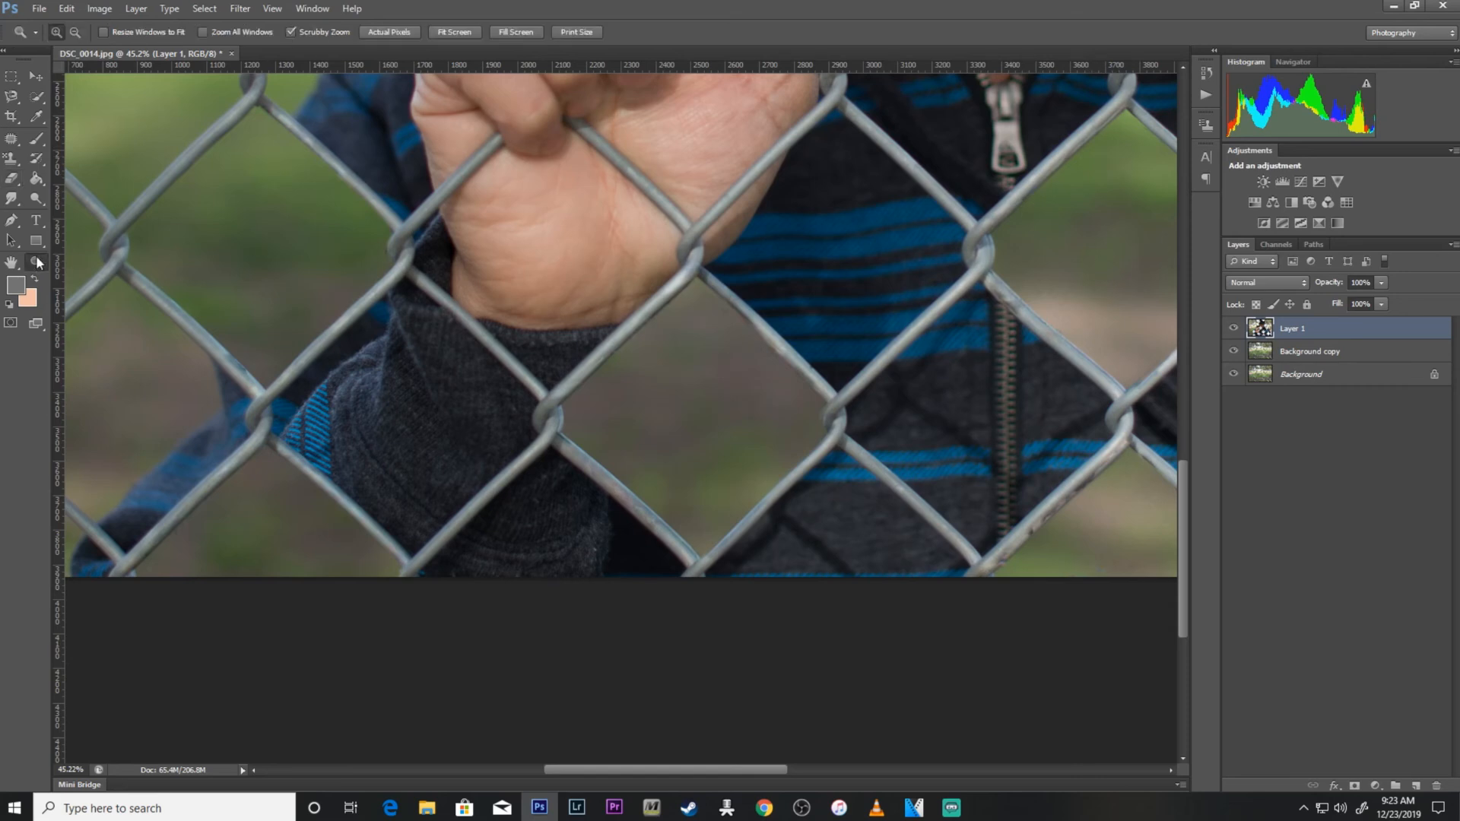
left_click(37, 263)
key("ctrl+0")
left_click_drag(767, 121, 946, 171)
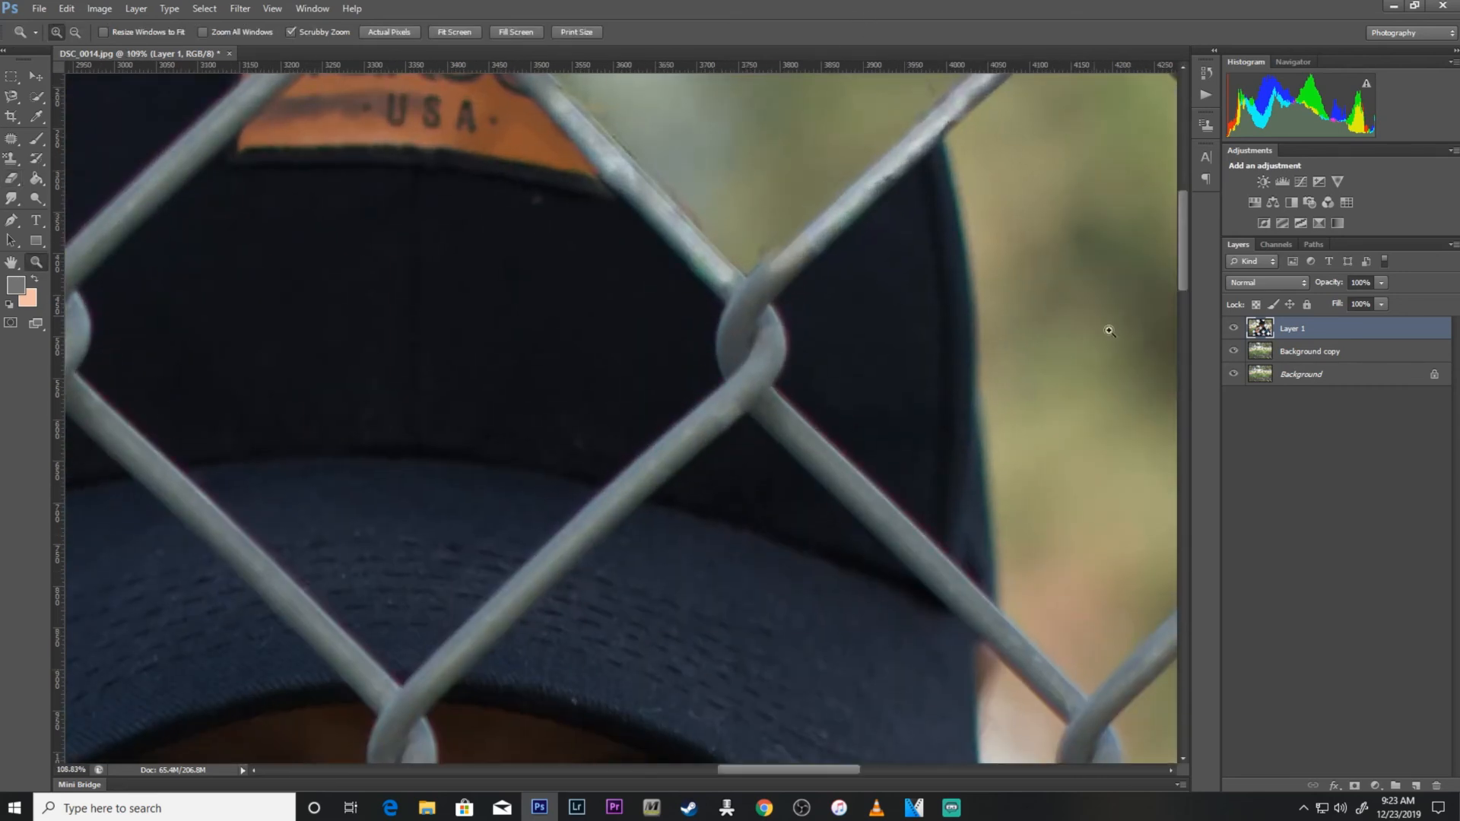
left_click_drag(1184, 263, 1185, 219)
left_click(10, 178)
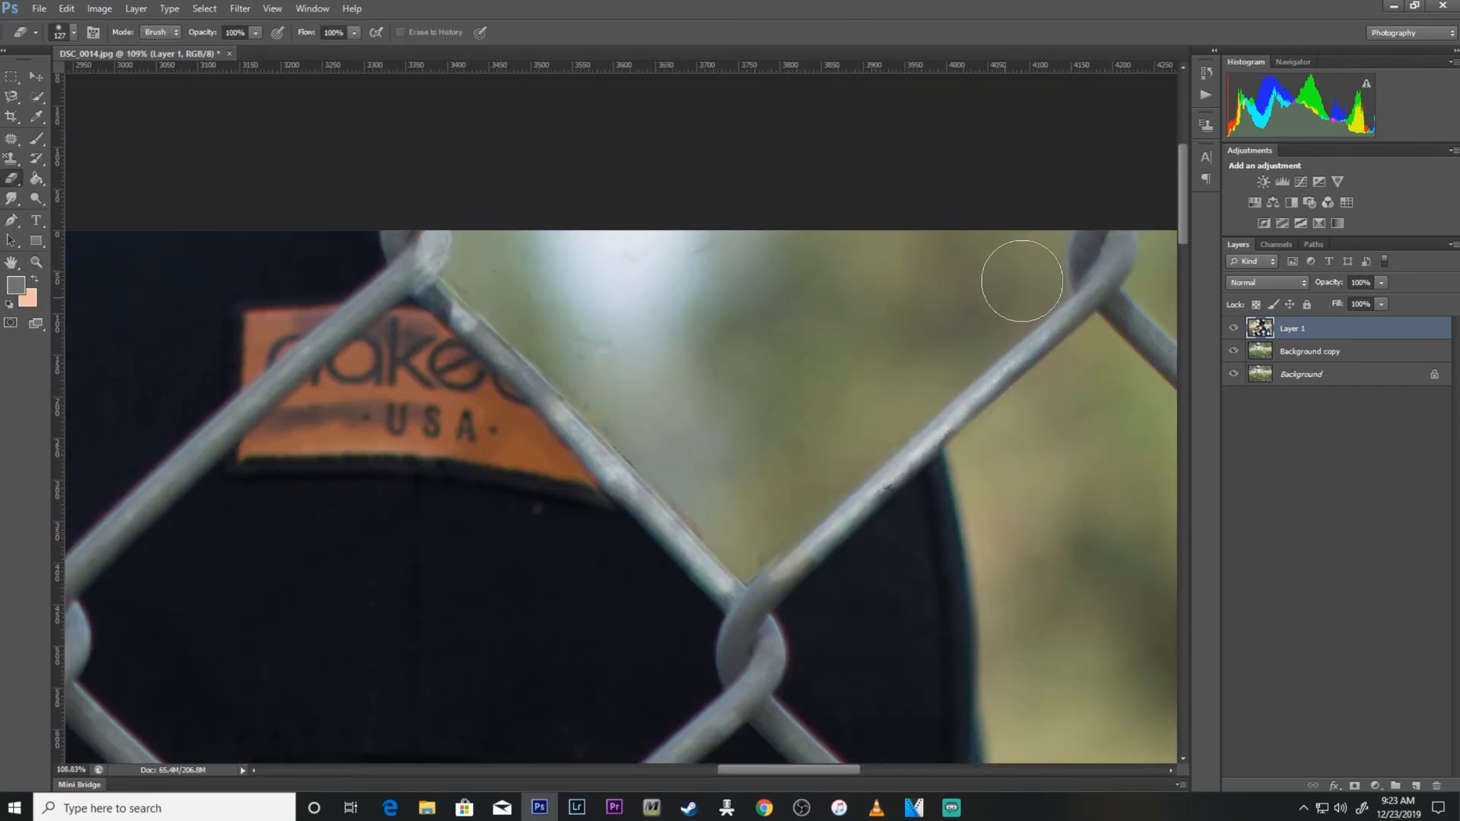
right_click(765, 318)
left_click_drag(763, 314, 752, 314)
left_click(679, 460)
right_click(667, 468)
key("Return")
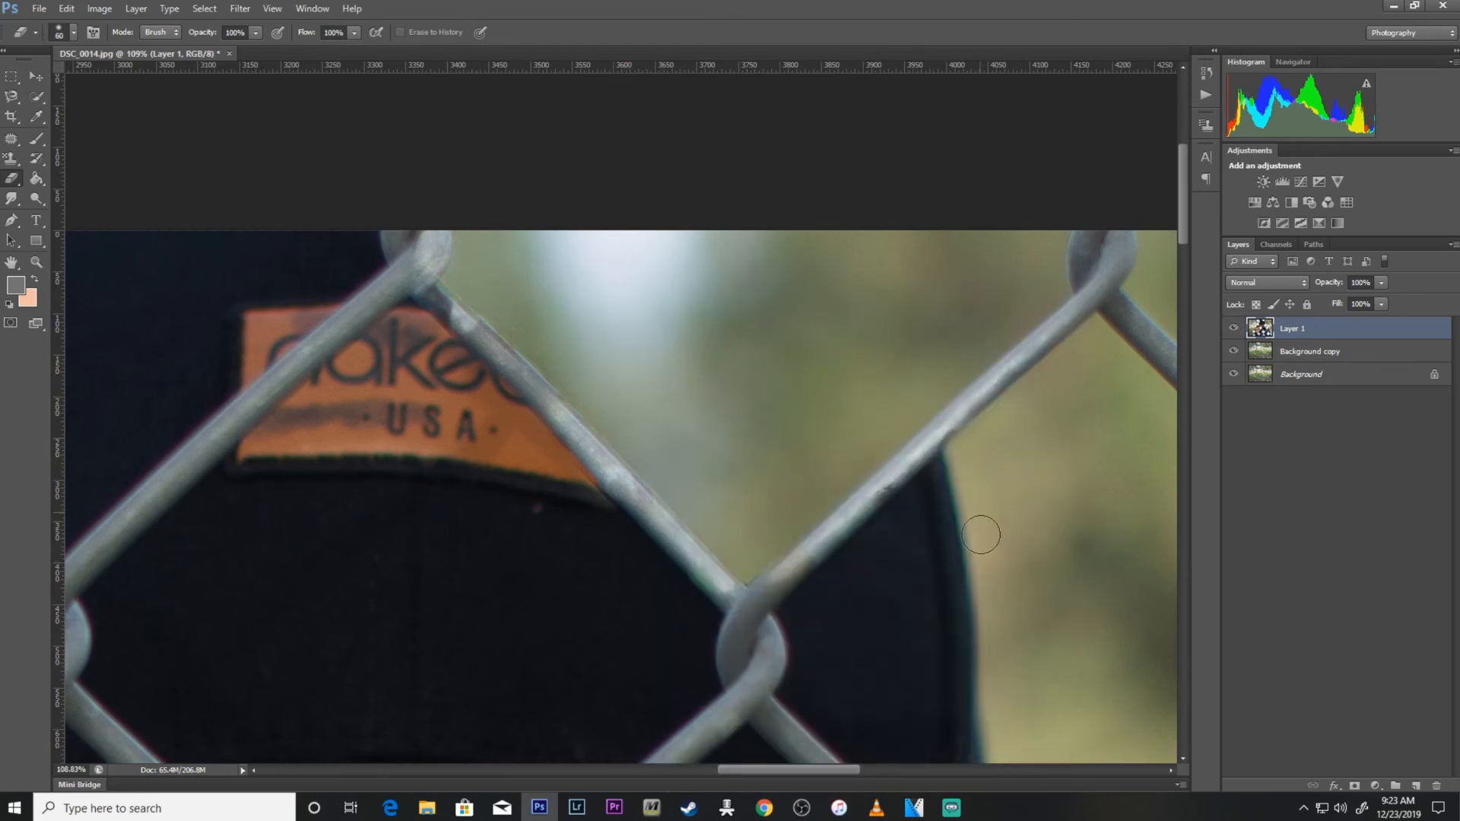
Erase the leftover traces along the wires of the diamond beside the man's cheek and cap brim
left_click_drag(844, 770, 908, 772)
left_click_drag(1180, 184, 1180, 325)
mouse_move(554, 266)
left_mouse_down()
mouse_move(584, 251)
mouse_move(446, 385)
left_mouse_up()
mouse_move(660, 276)
left_mouse_down()
mouse_move(692, 281)
mouse_move(827, 443)
left_mouse_up()
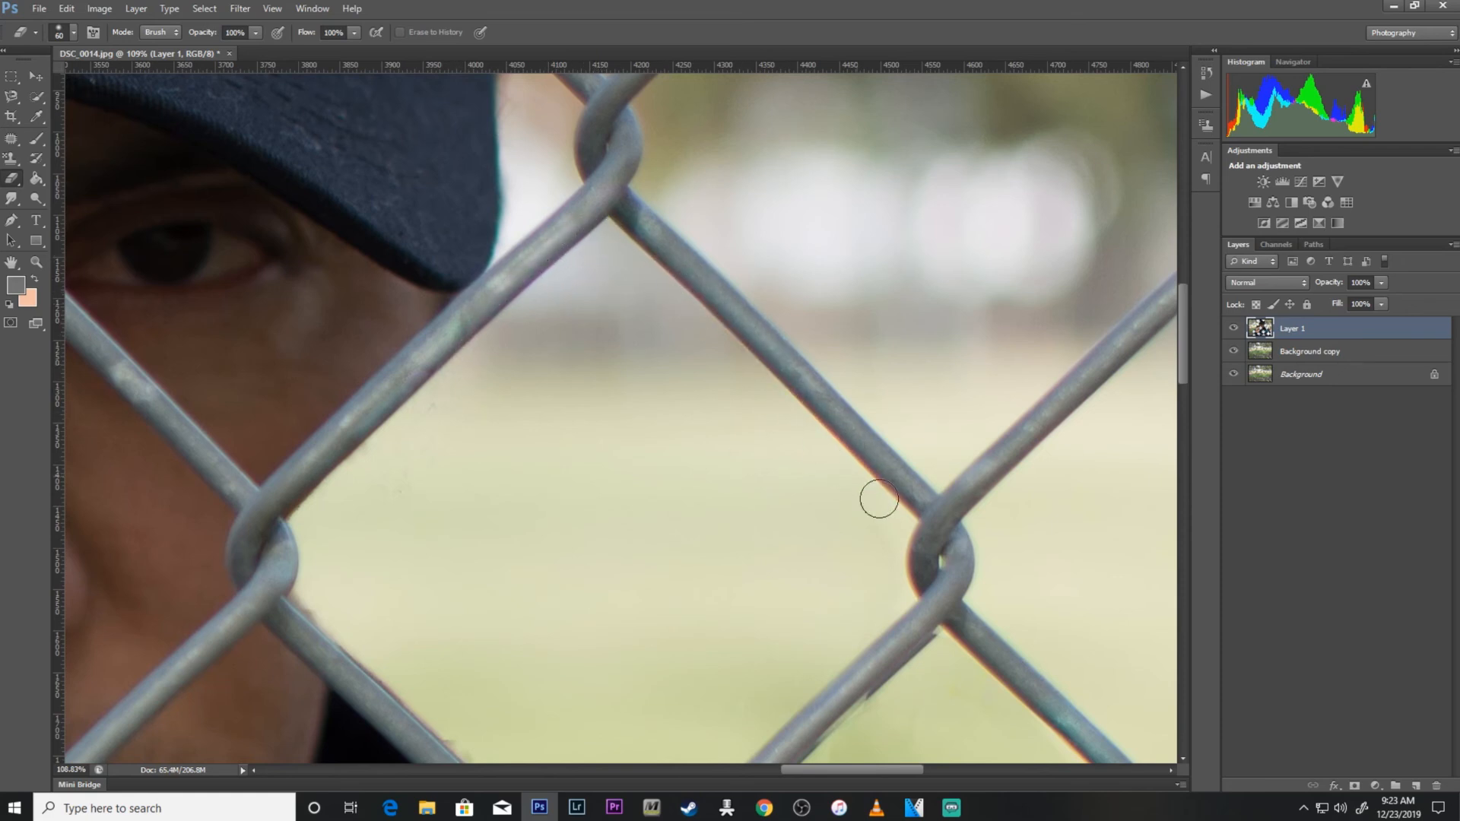
mouse_move(381, 456)
left_mouse_down()
mouse_move(310, 590)
mouse_move(479, 753)
left_mouse_up()
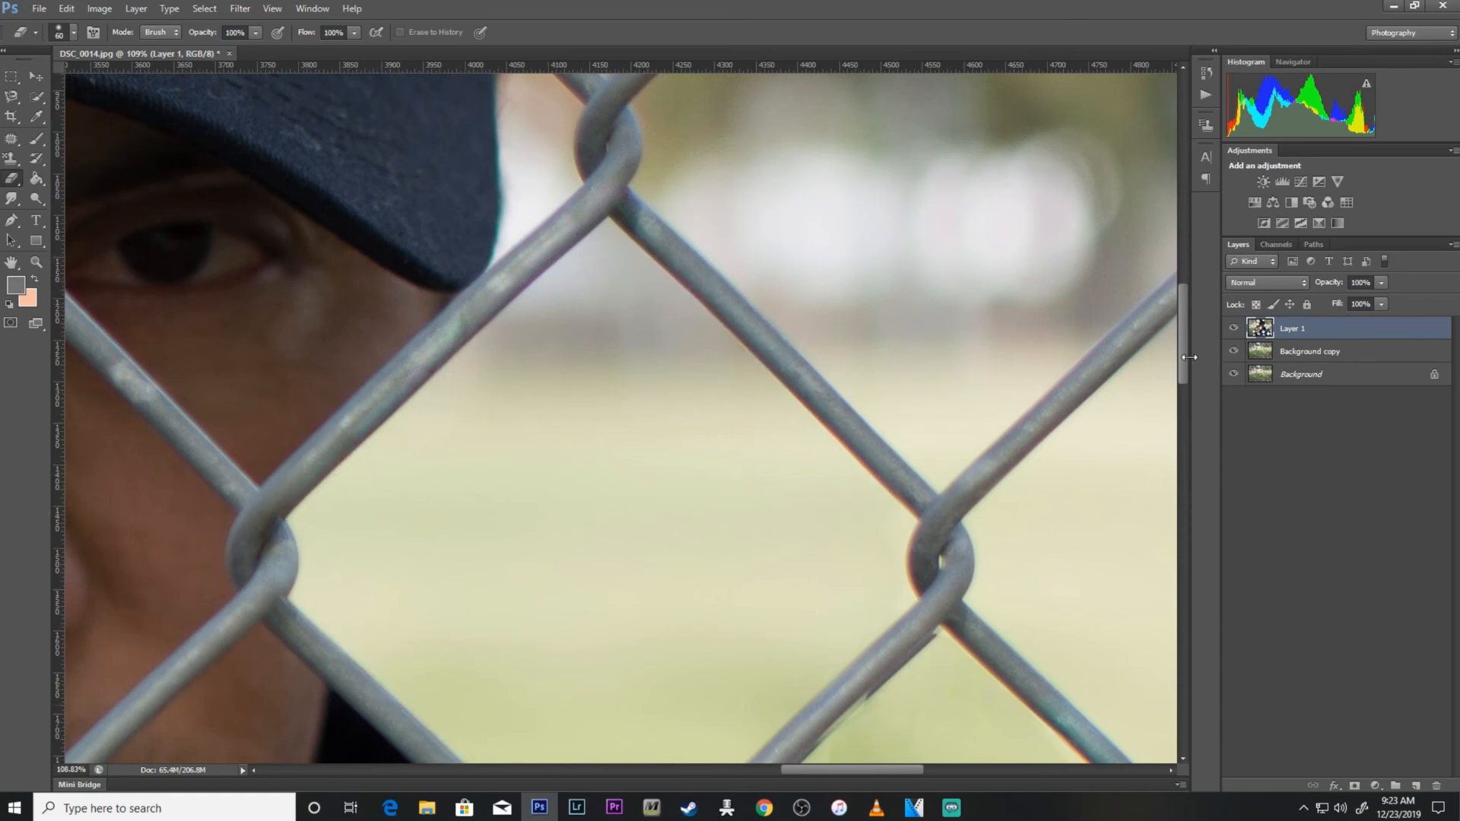
Clean the wire edges of the next diamond down, above the shoulder nearest the second hand
scroll(532, 380, "down", 5)
left_click_drag(928, 285, 643, 560)
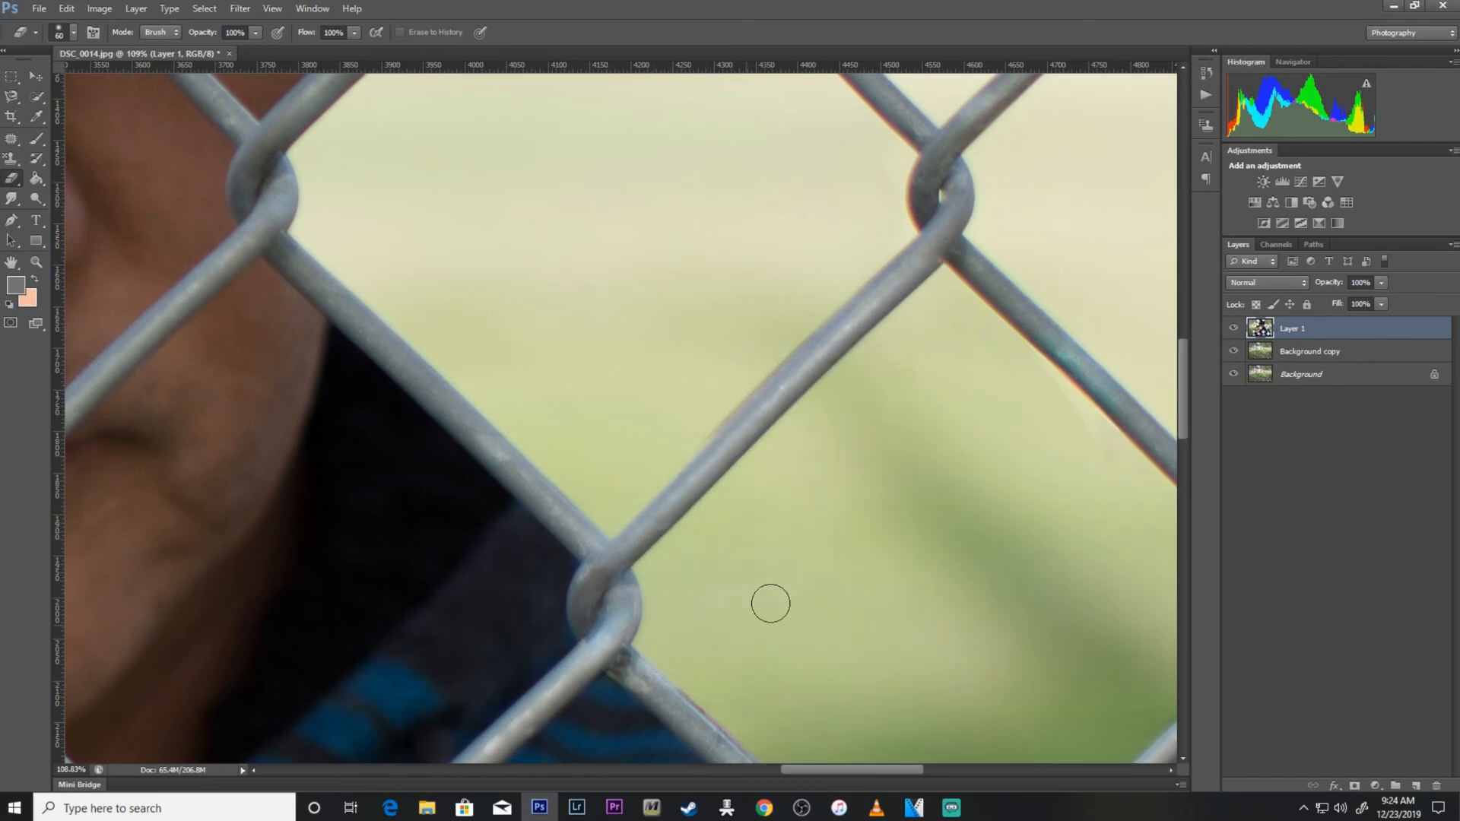
left_click_drag(1183, 433, 1183, 513)
mouse_move(698, 155)
left_mouse_down()
mouse_move(972, 354)
mouse_move(924, 388)
left_mouse_up()
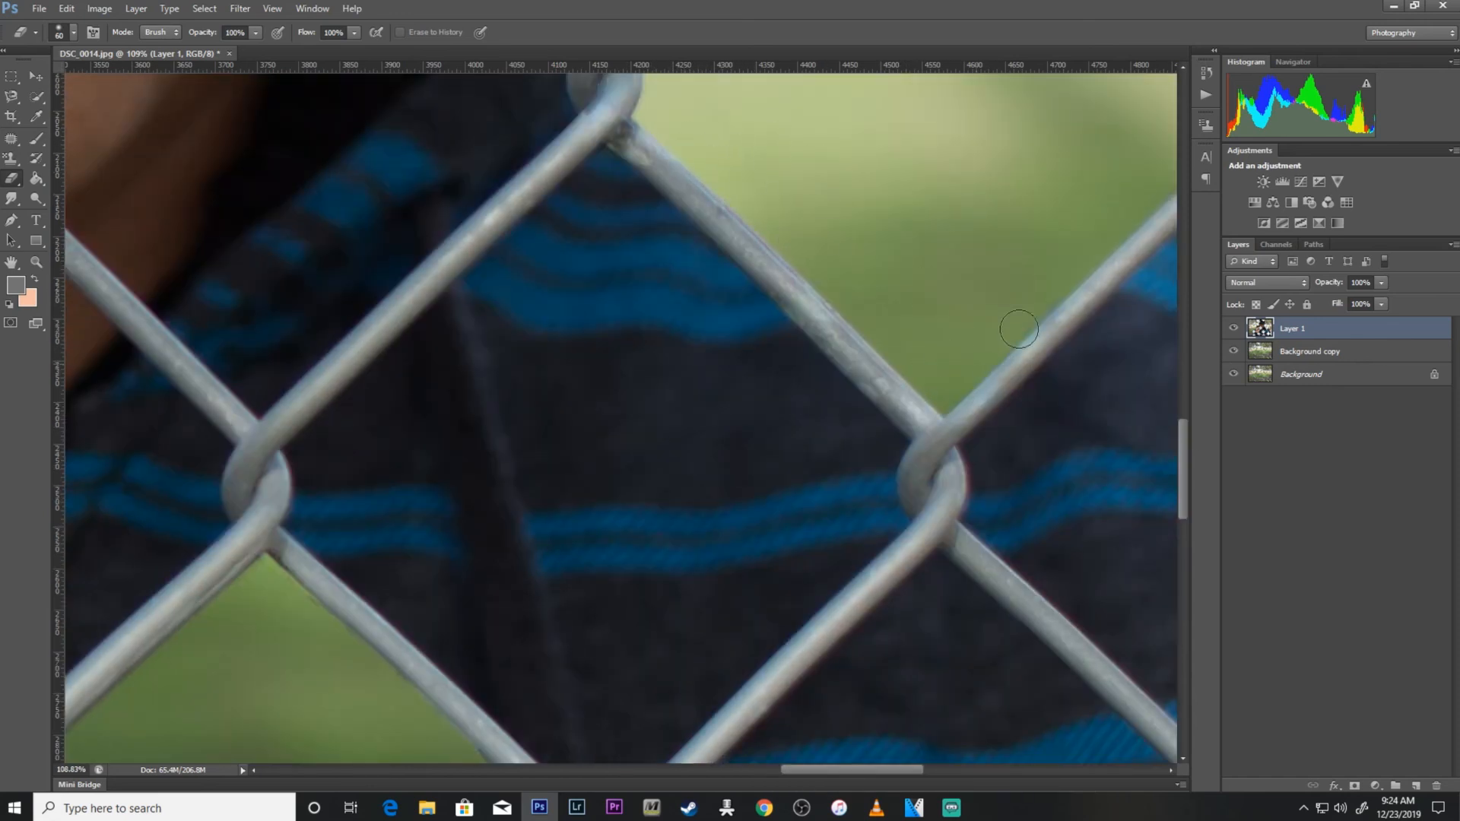
Try to erase the striped jacket in the lower-chest diamond between the zipper diamond and the second hand's sleeve
scroll(965, 389, "up", 5)
left_click_drag(909, 769, 943, 766)
left_click_drag(1184, 439, 1183, 576)
mouse_move(957, 458)
left_mouse_down()
mouse_move(970, 311)
mouse_move(768, 125)
left_mouse_up()
scroll(576, 361, "up", 2)
mouse_move(576, 360)
left_mouse_down()
mouse_move(654, 198)
mouse_move(723, 218)
mouse_move(476, 467)
mouse_move(393, 504)
mouse_move(369, 570)
mouse_move(473, 610)
left_mouse_up()
Step back through the latest eraser strokes in the lower-chest diamond
left_click(66, 9)
left_click(76, 55)
left_click(72, 9)
left_click(80, 55)
left_click(73, 10)
left_click(82, 55)
left_click(73, 9)
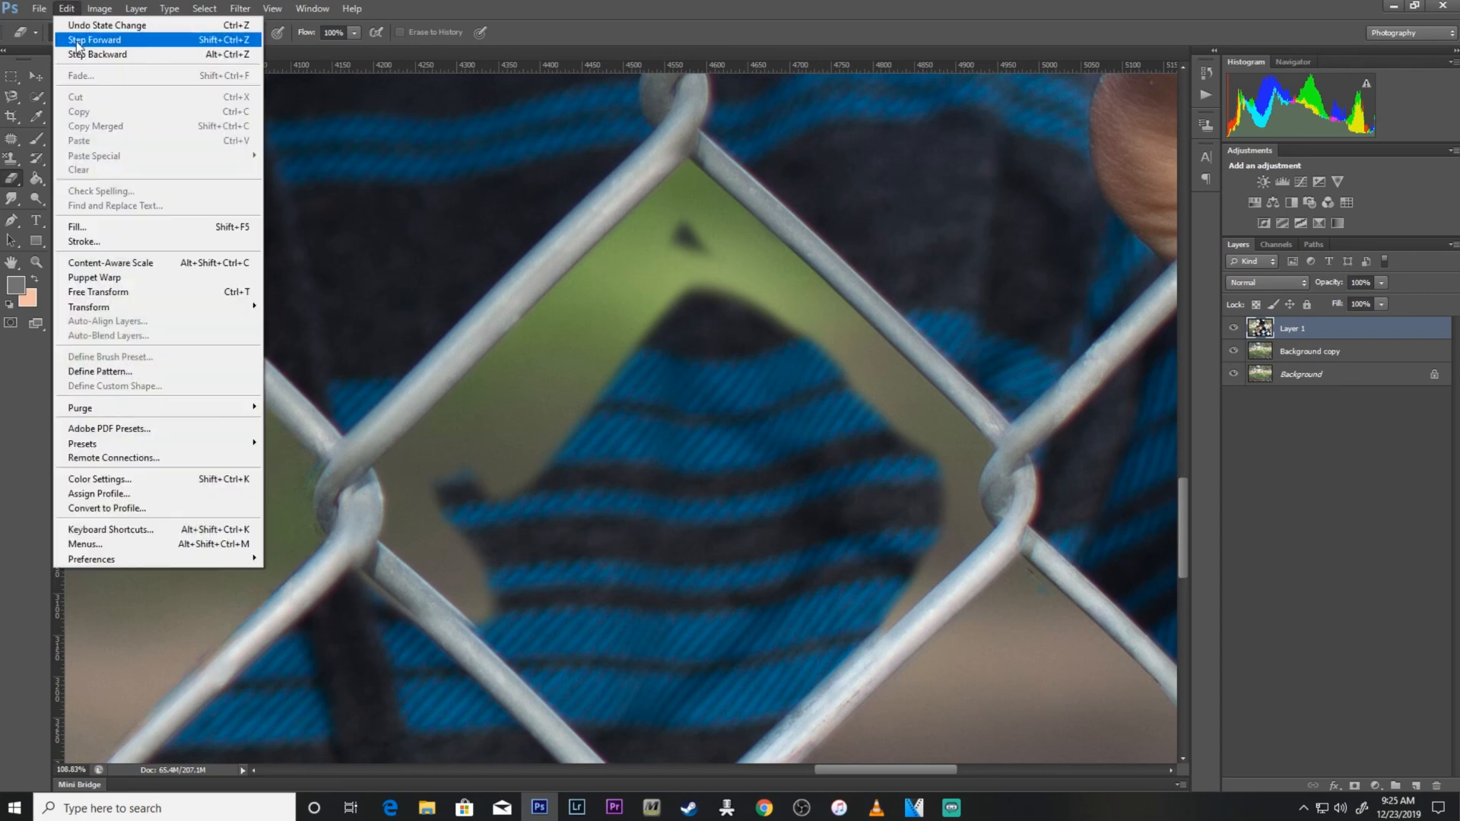
left_click(80, 54)
Set the Eraser size to 22 px and try to clear the jacket around the wire joint of the lower-chest diamond
mouse_move(435, 563)
left_mouse_down()
mouse_move(385, 505)
mouse_move(355, 496)
mouse_move(483, 619)
mouse_move(479, 403)
left_mouse_up()
right_click(349, 426)
left_click(364, 420)
left_click(327, 471)
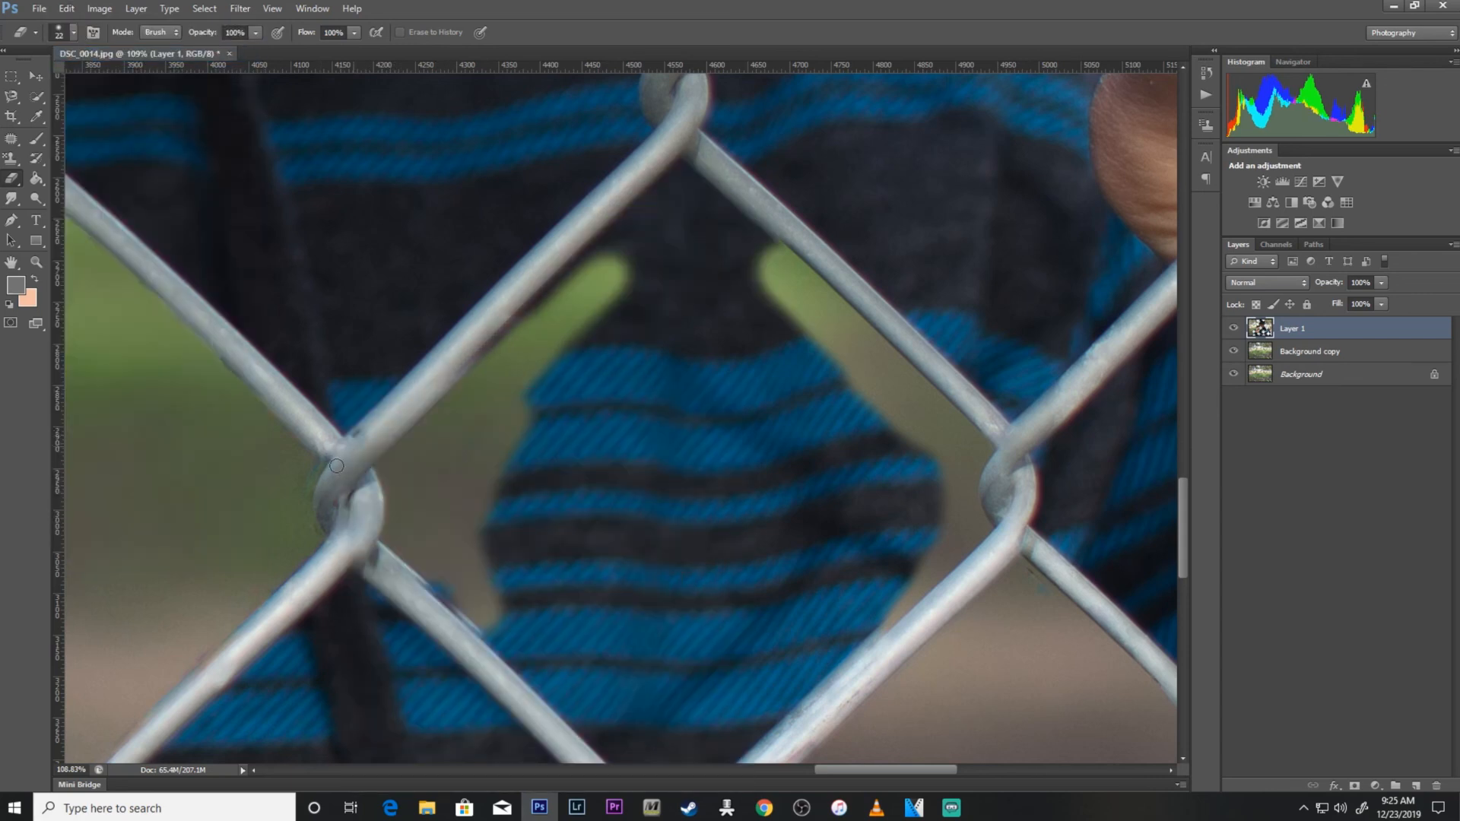
left_click_drag(232, 383, 300, 432)
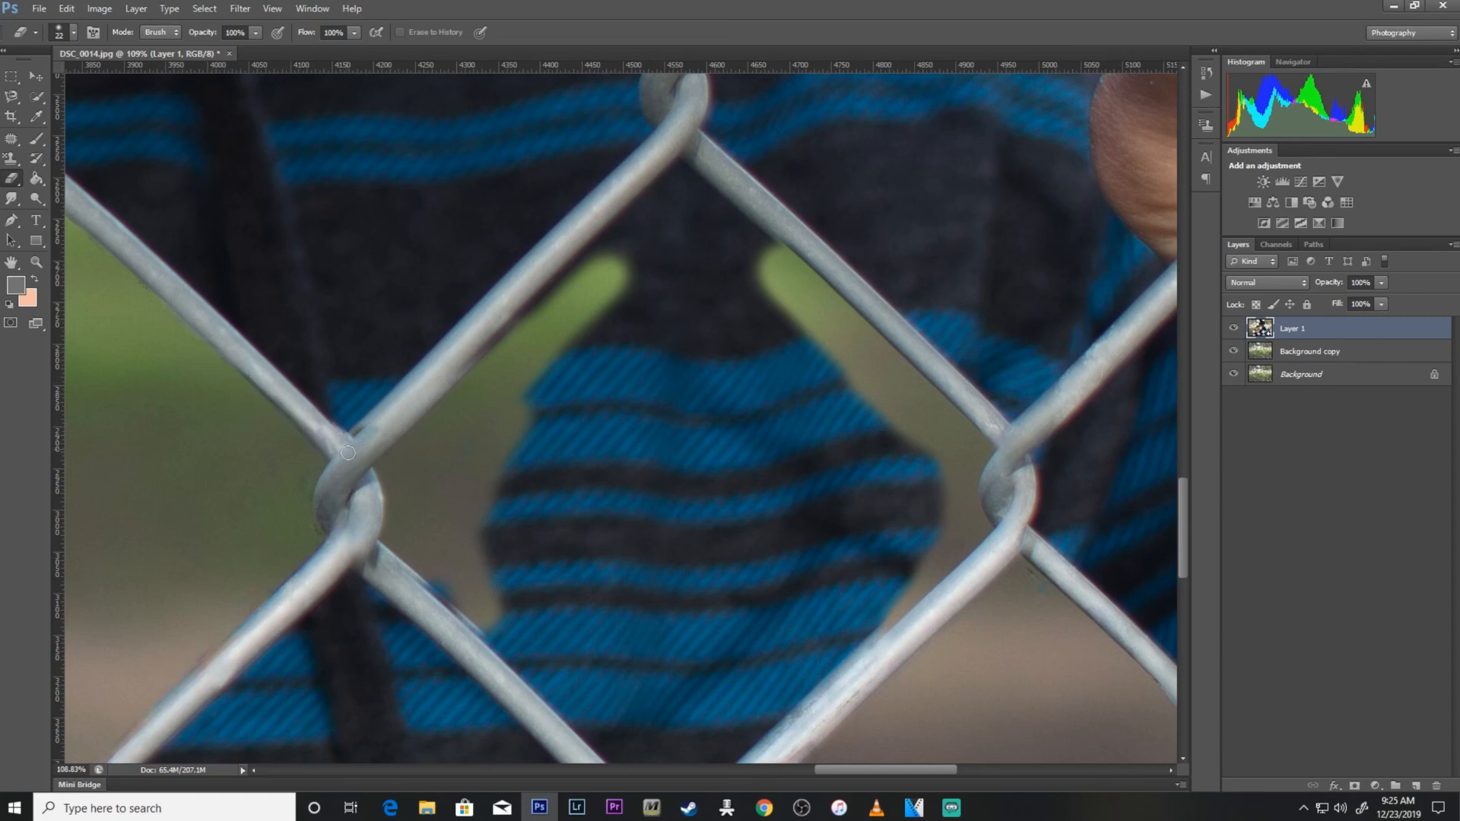
left_click(35, 262)
left_click_drag(259, 297, 152, 297)
left_click_drag(260, 336, 395, 336)
left_click(11, 177)
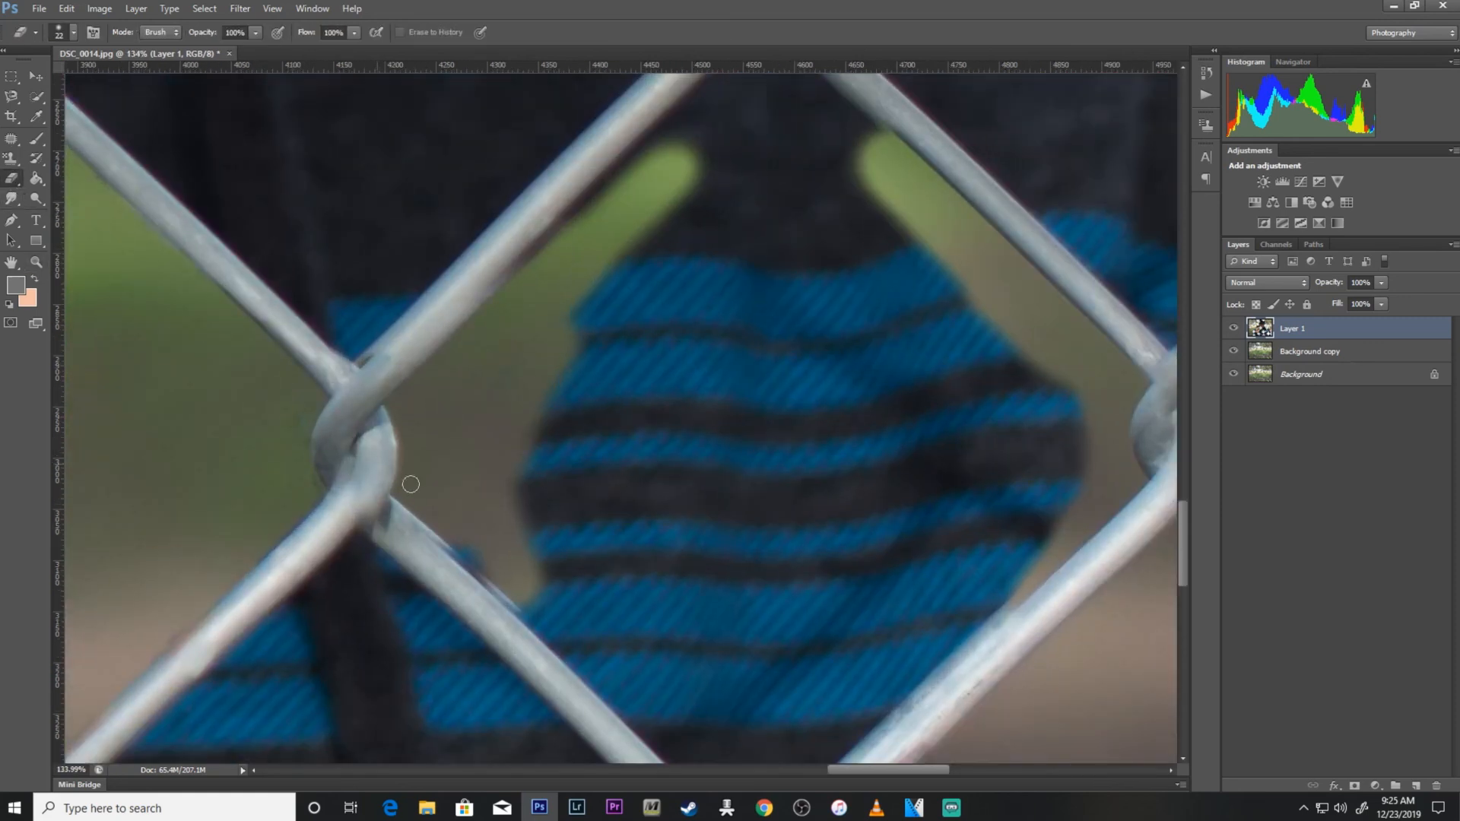
mouse_move(456, 546)
left_mouse_down()
mouse_move(536, 624)
mouse_move(528, 437)
mouse_move(718, 153)
mouse_move(584, 193)
mouse_move(429, 304)
left_mouse_up()
Step back through the history until the whole striped jacket area in the lower-chest diamond is restored
left_click(67, 8)
left_click(84, 54)
left_click(67, 8)
left_click(84, 54)
left_click(67, 9)
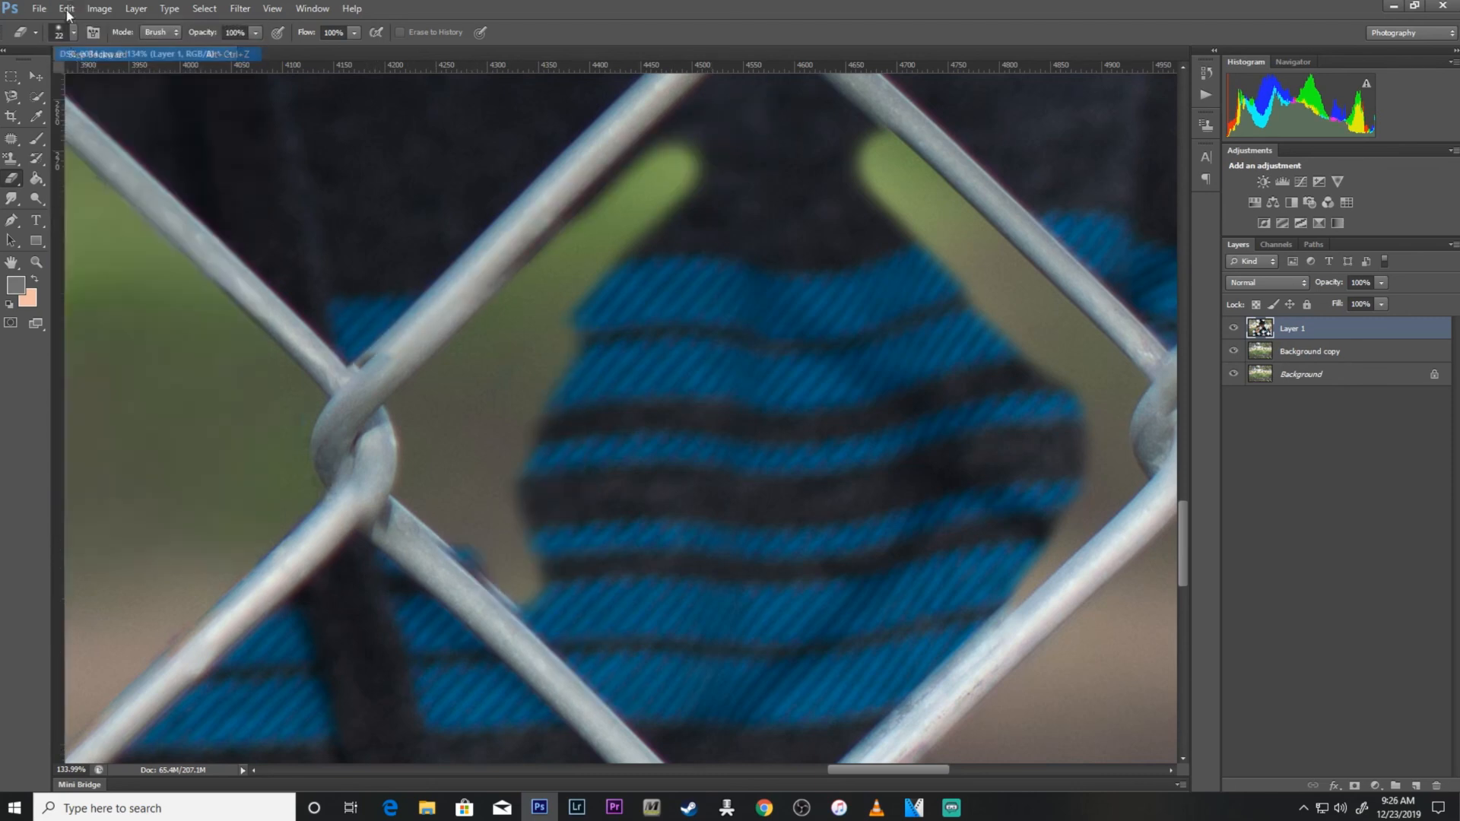
left_click(67, 8)
left_click(72, 54)
left_click(66, 9)
left_click(73, 54)
left_click(67, 9)
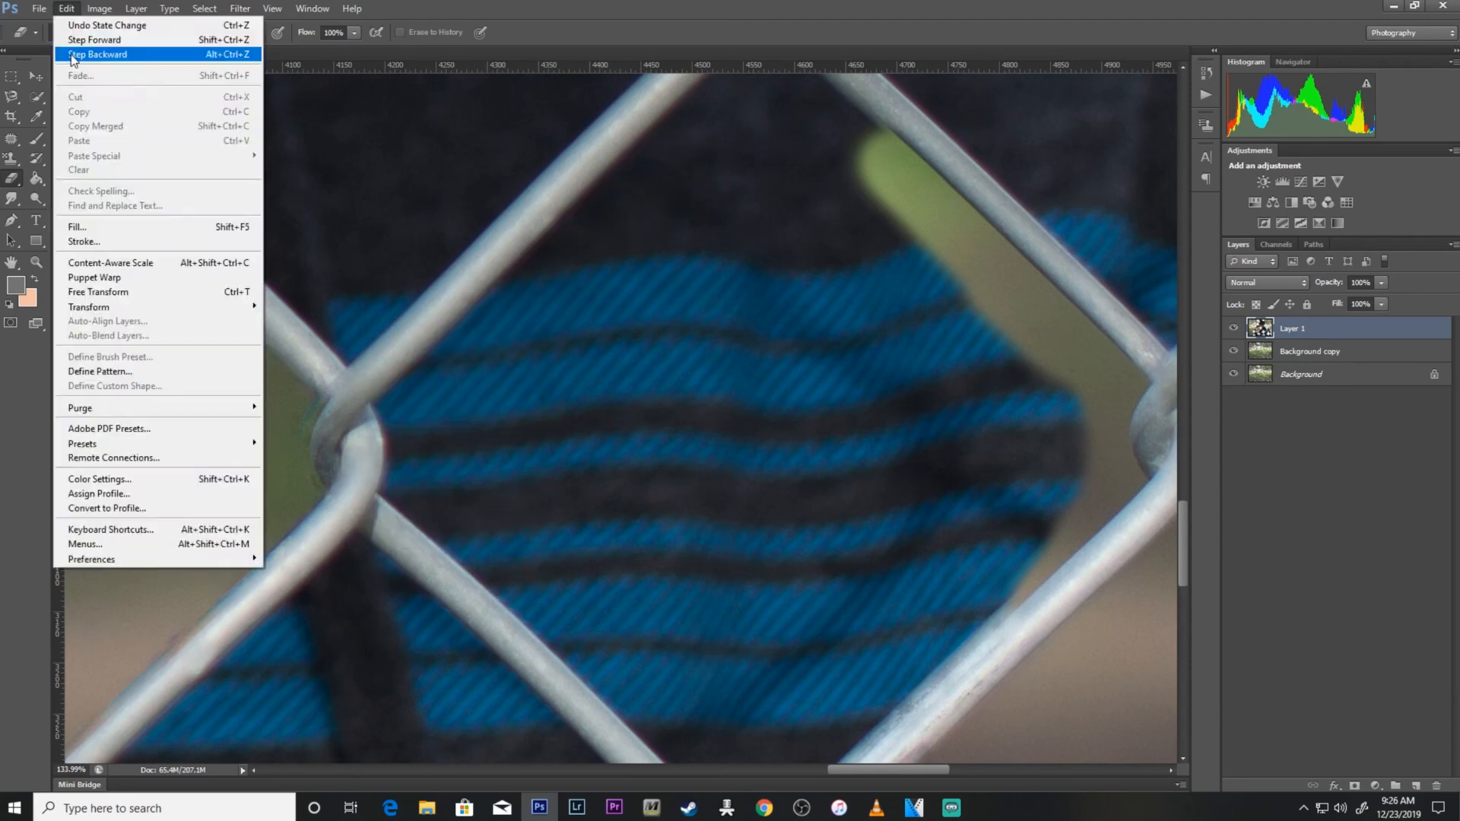
left_click(73, 55)
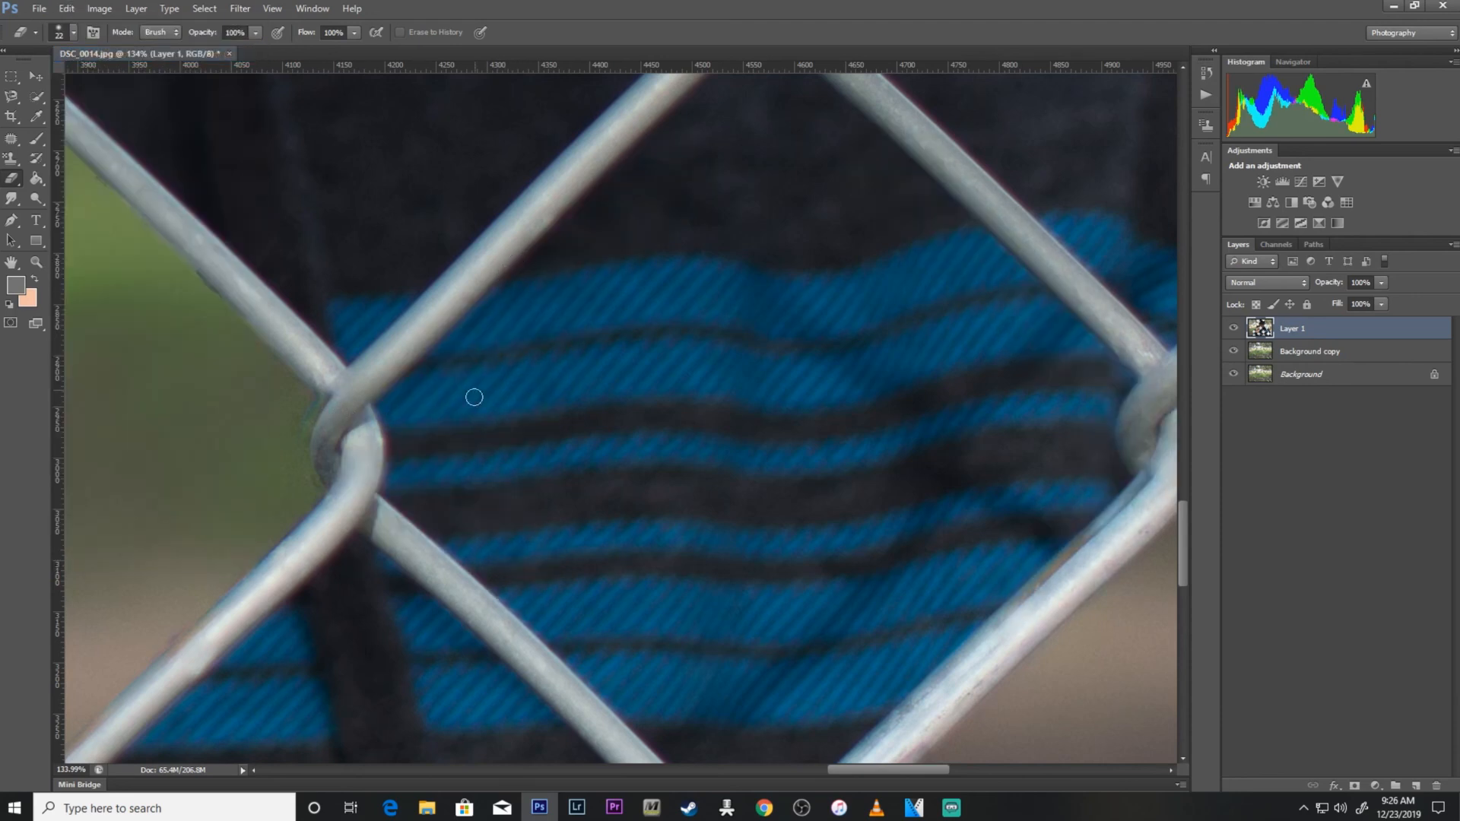
Erase the jacket in the lower-chest diamond, working along the wire joint at 22 px and clearing the rest at 99 px
mouse_move(500, 347)
left_mouse_down()
mouse_move(413, 474)
mouse_move(377, 417)
mouse_move(371, 461)
left_mouse_up()
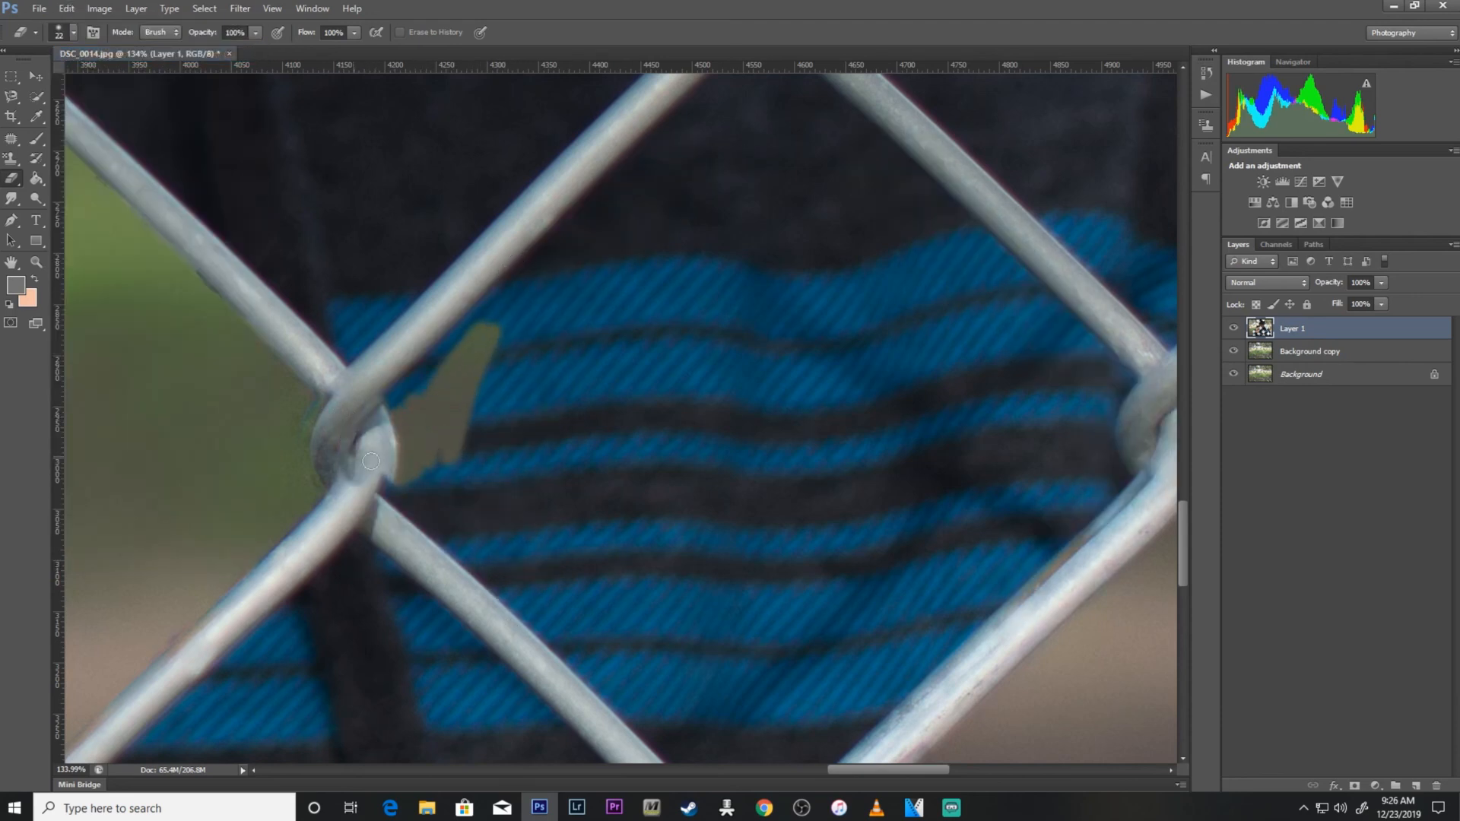
mouse_move(402, 411)
left_mouse_down()
mouse_move(509, 287)
mouse_move(415, 363)
mouse_move(631, 202)
left_mouse_up()
left_click(36, 262)
left_click_drag(726, 338, 686, 378)
left_click(11, 179)
right_click(804, 276)
left_click(852, 308)
mouse_move(760, 221)
left_mouse_down()
mouse_move(766, 254)
mouse_move(694, 219)
mouse_move(936, 352)
mouse_move(952, 424)
mouse_move(769, 547)
mouse_move(696, 400)
mouse_move(580, 424)
mouse_move(695, 538)
mouse_move(783, 574)
mouse_move(742, 698)
left_mouse_up()
Erase the jacket and drawstring in the adjoining lower diamond, adjusting the Eraser size to clean its wire edges
left_click_drag(1180, 536, 1180, 570)
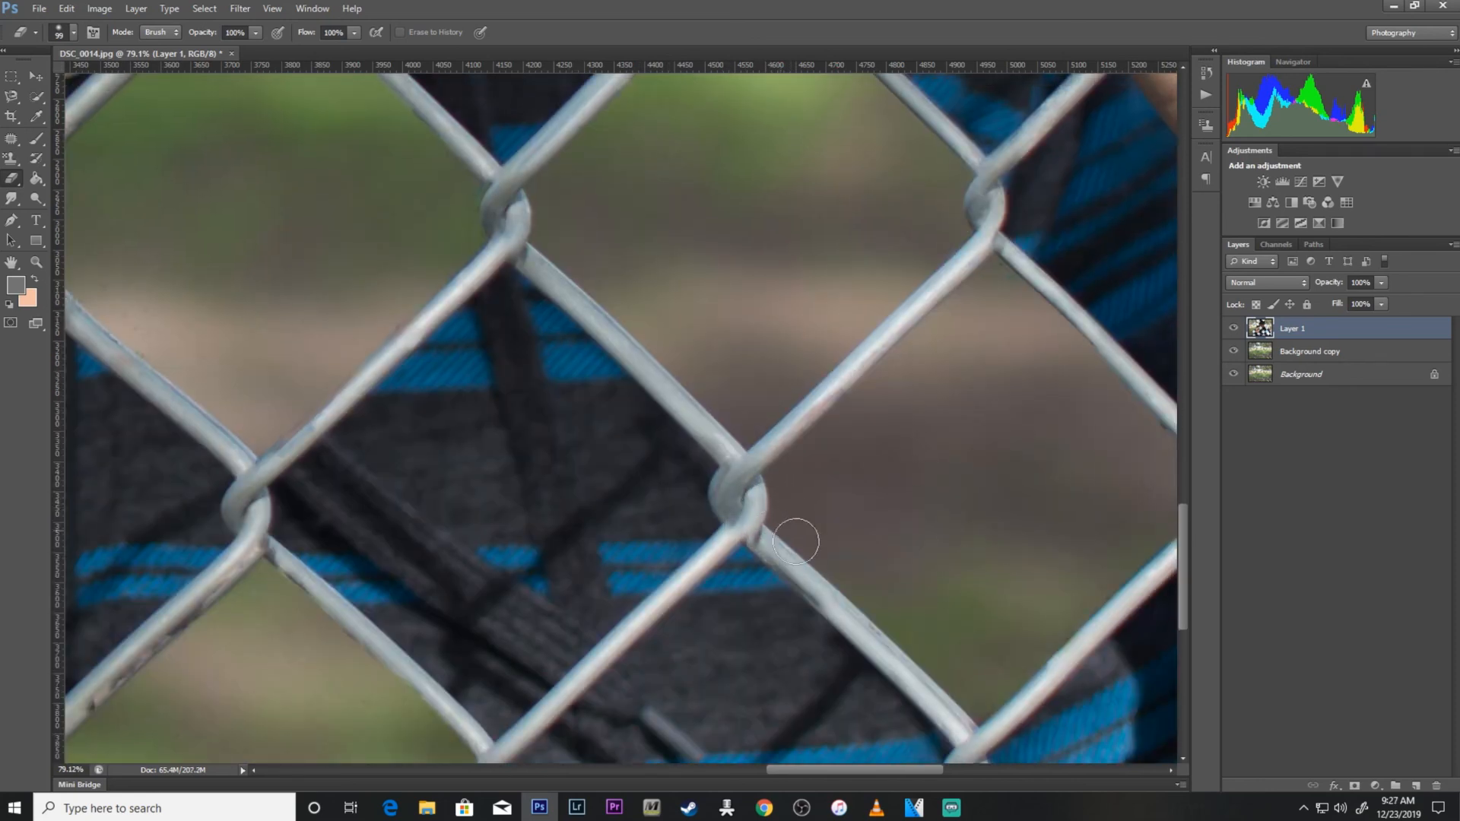
mouse_move(717, 452)
left_mouse_down()
mouse_move(555, 320)
mouse_move(456, 304)
mouse_move(296, 441)
mouse_move(266, 507)
left_mouse_up()
mouse_move(409, 548)
left_mouse_down()
mouse_move(539, 374)
mouse_move(525, 347)
mouse_move(710, 547)
left_mouse_up()
right_click(639, 479)
double_click(663, 483)
mouse_move(671, 457)
left_mouse_down()
mouse_move(548, 675)
mouse_move(459, 665)
mouse_move(339, 555)
left_mouse_up()
Fit the whole image on screen and examine the overall composite
key("z")
right_click(398, 236)
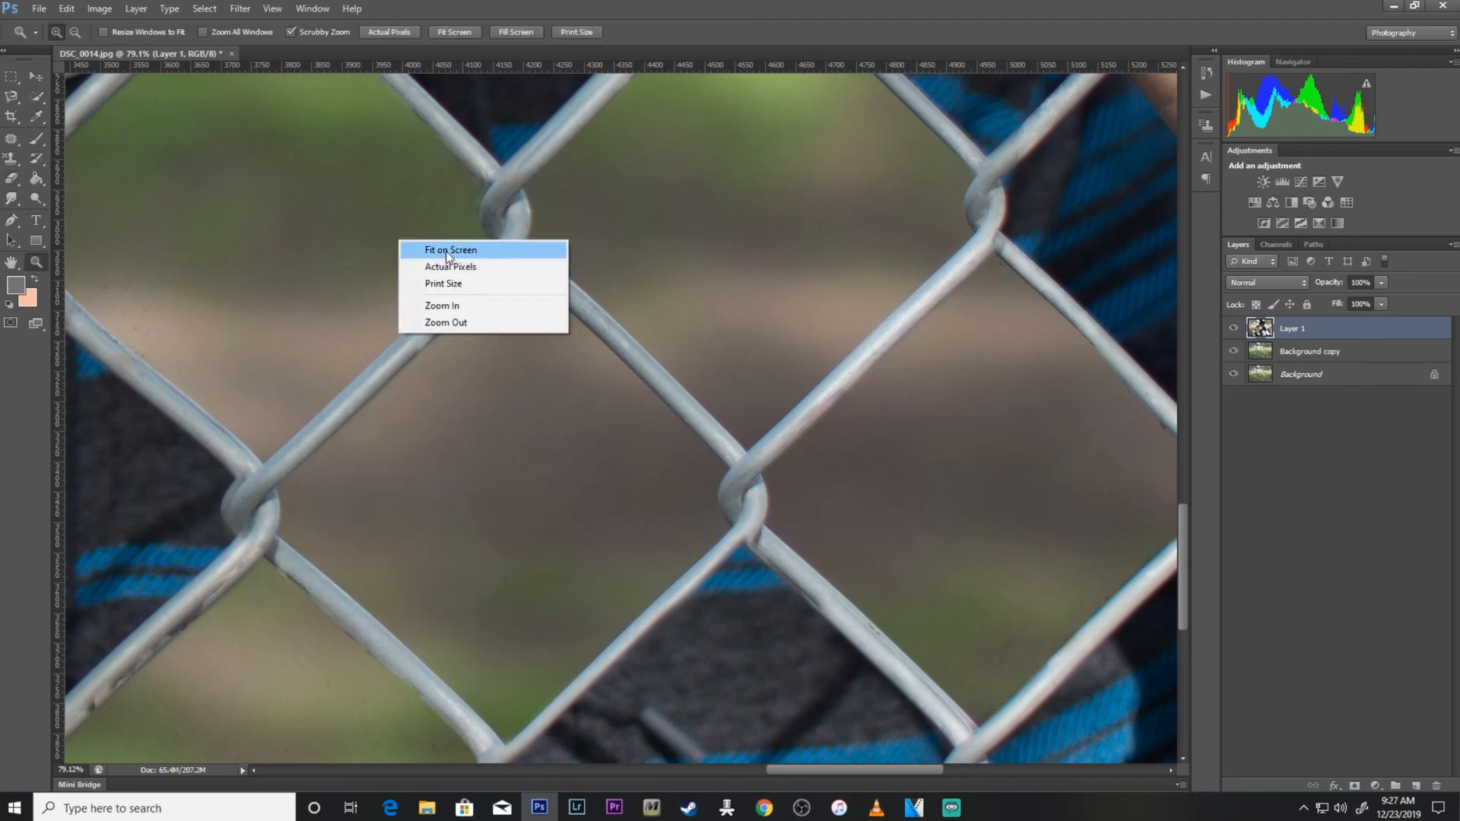
left_click(426, 242)
left_click_drag(860, 665, 822, 685)
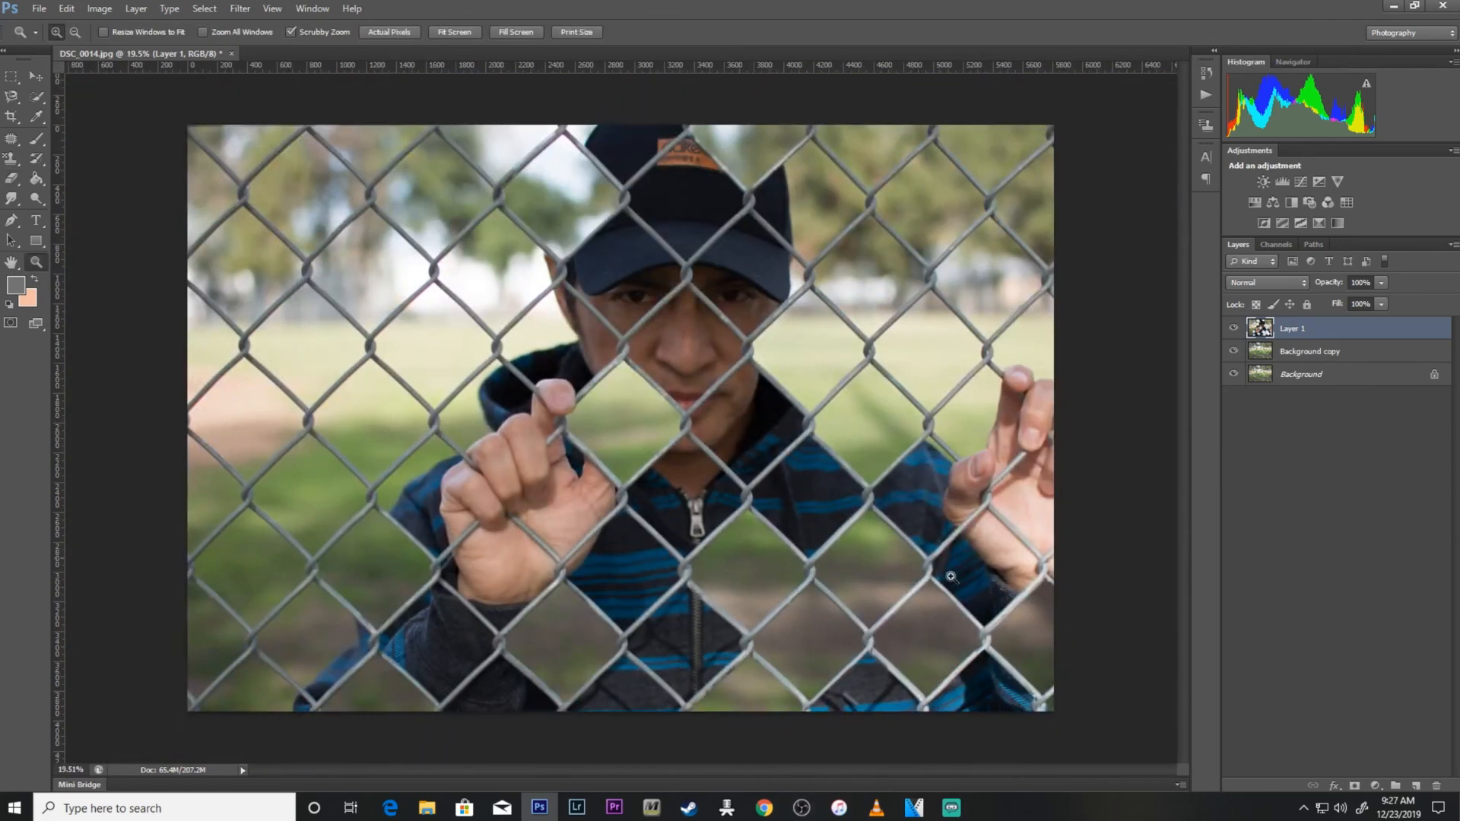
right_click(341, 272)
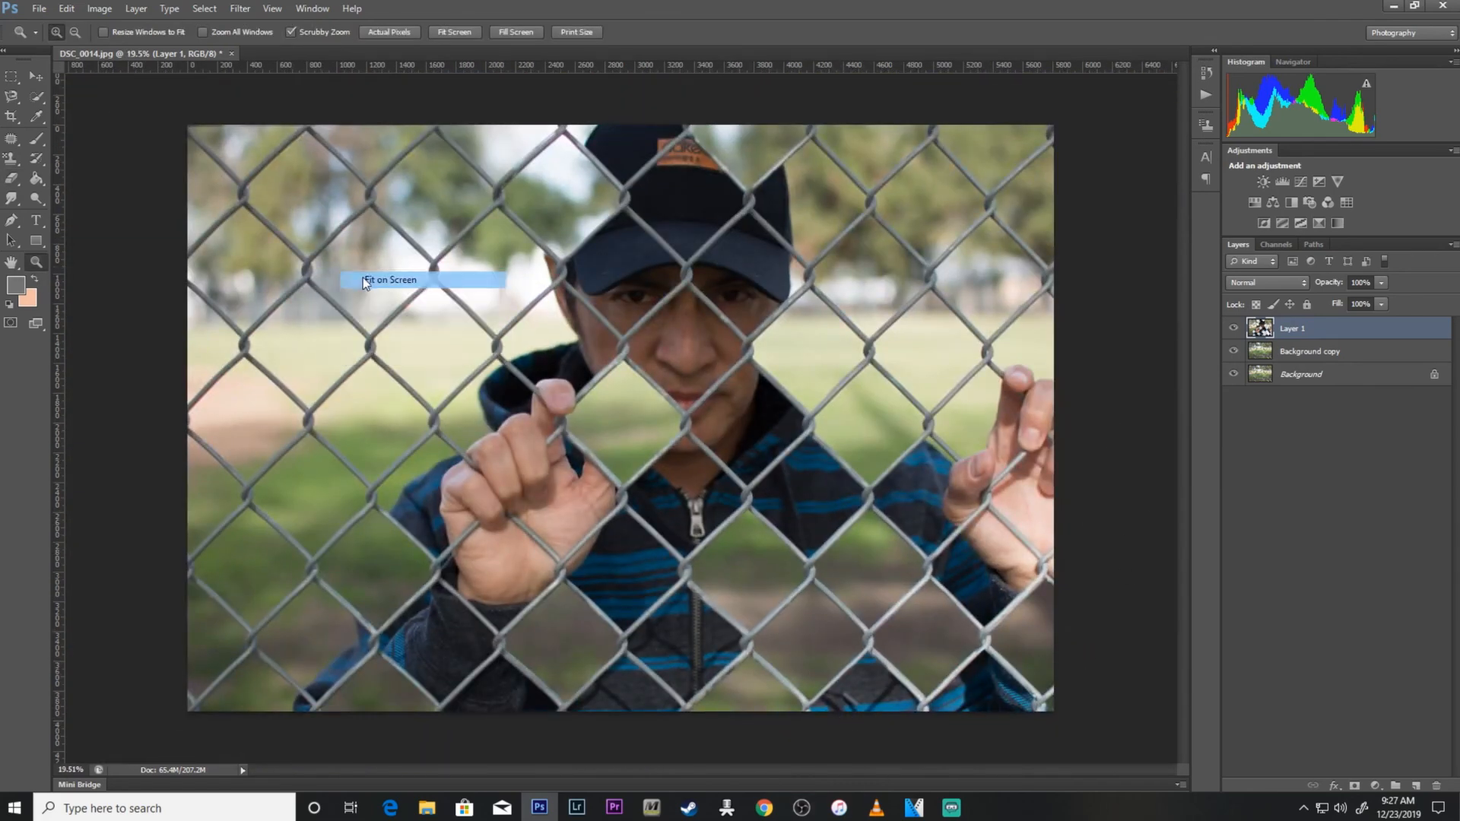
left_click(384, 280)
Make Background copy the active layer and start saving the composite as a JPEG in the Untitled Export folder under a new file name
left_click(1310, 351)
left_click(40, 9)
left_click(60, 192)
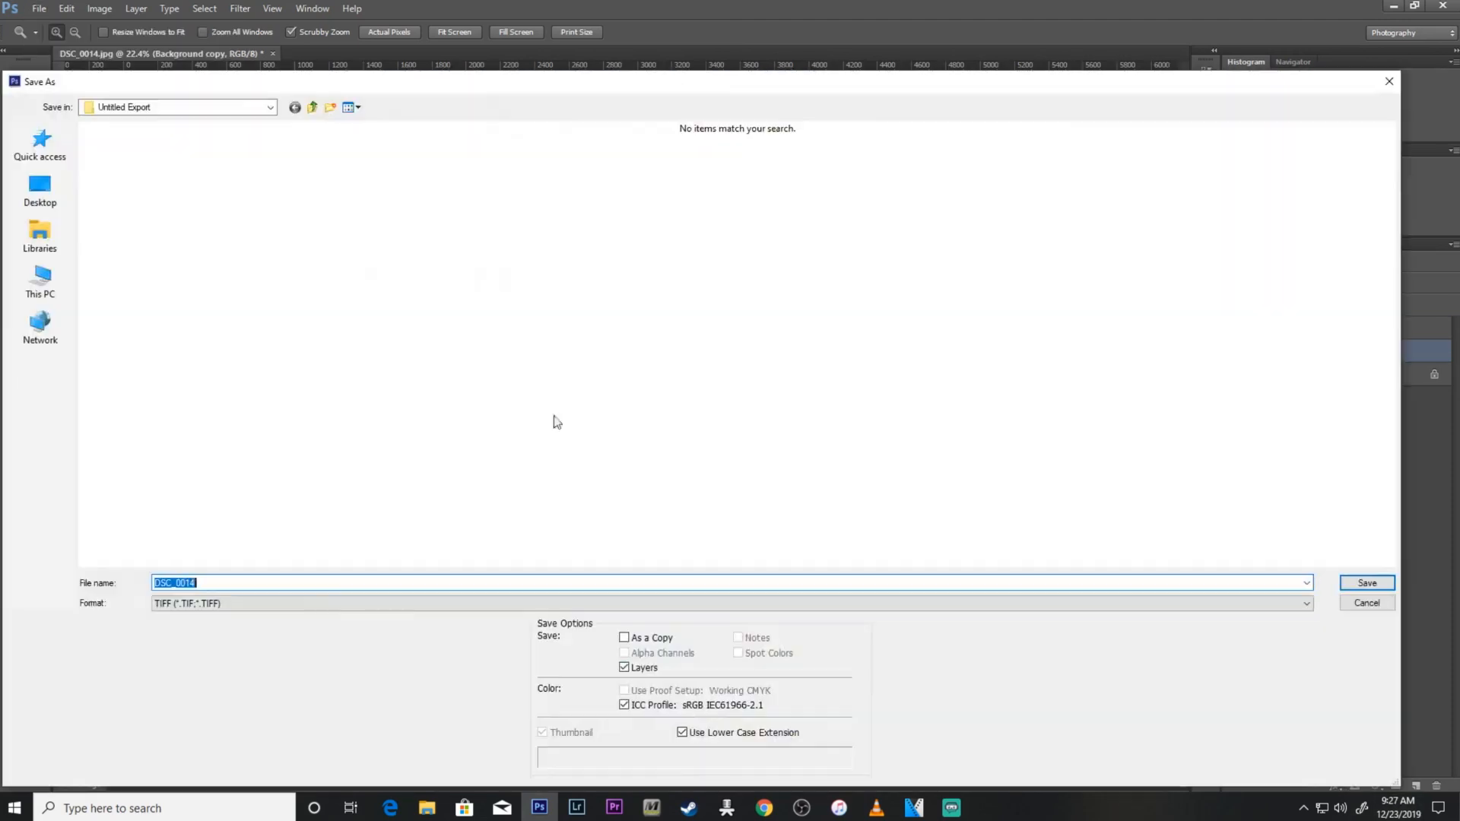
left_click(304, 605)
left_click(264, 685)
left_click_drag(221, 582, 154, 583)
type("n")
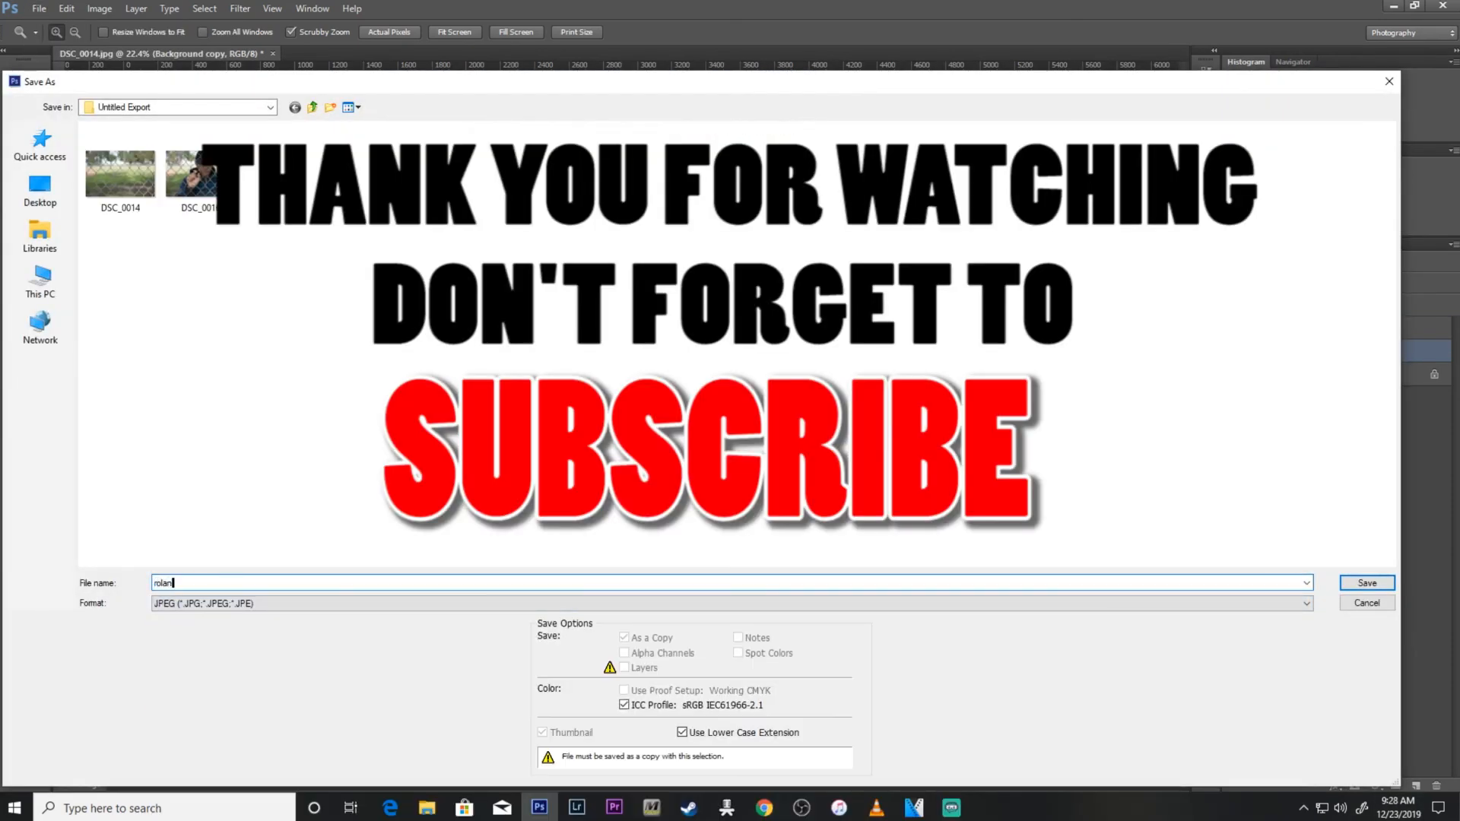